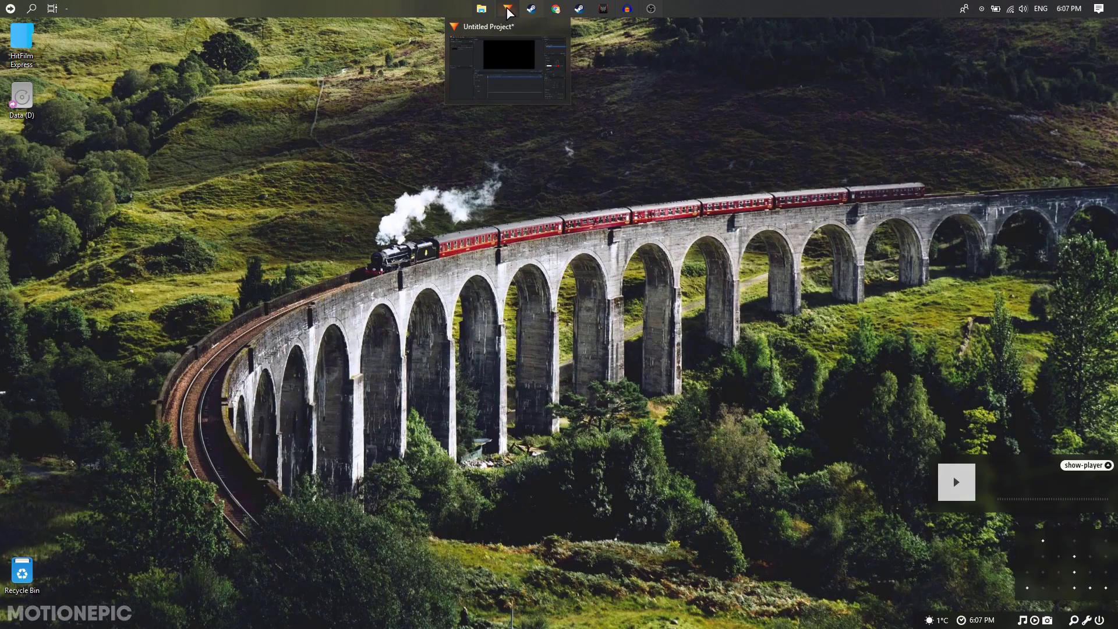
# Switch to HitFilm Express
pyautogui.click(508, 9)
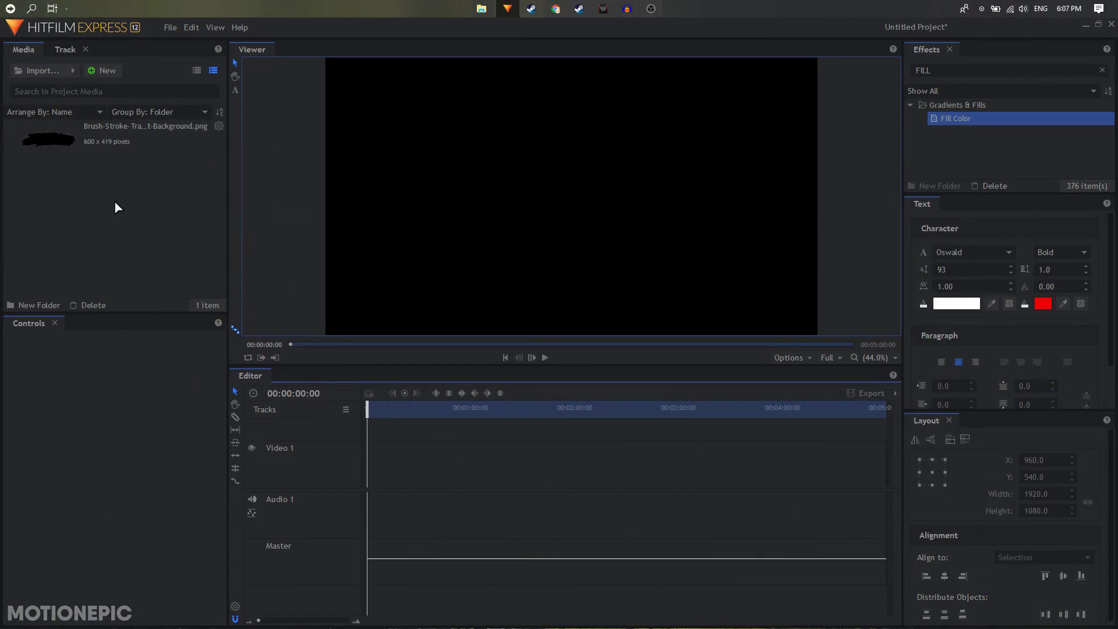
pyautogui.click(120, 148)
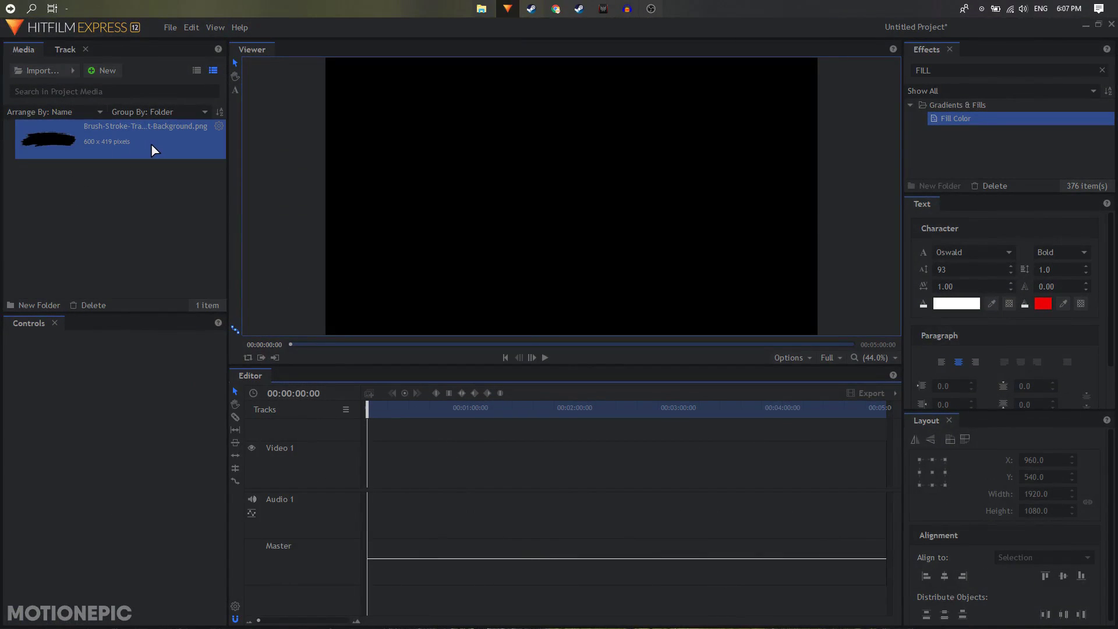
pyautogui.click(149, 205)
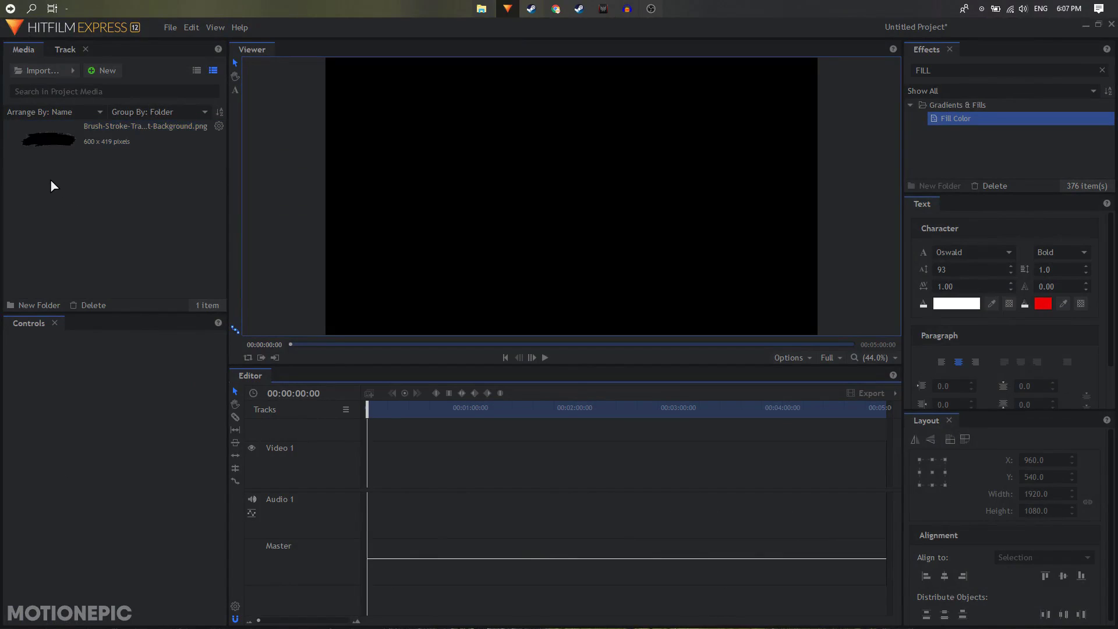
pyautogui.click(86, 151)
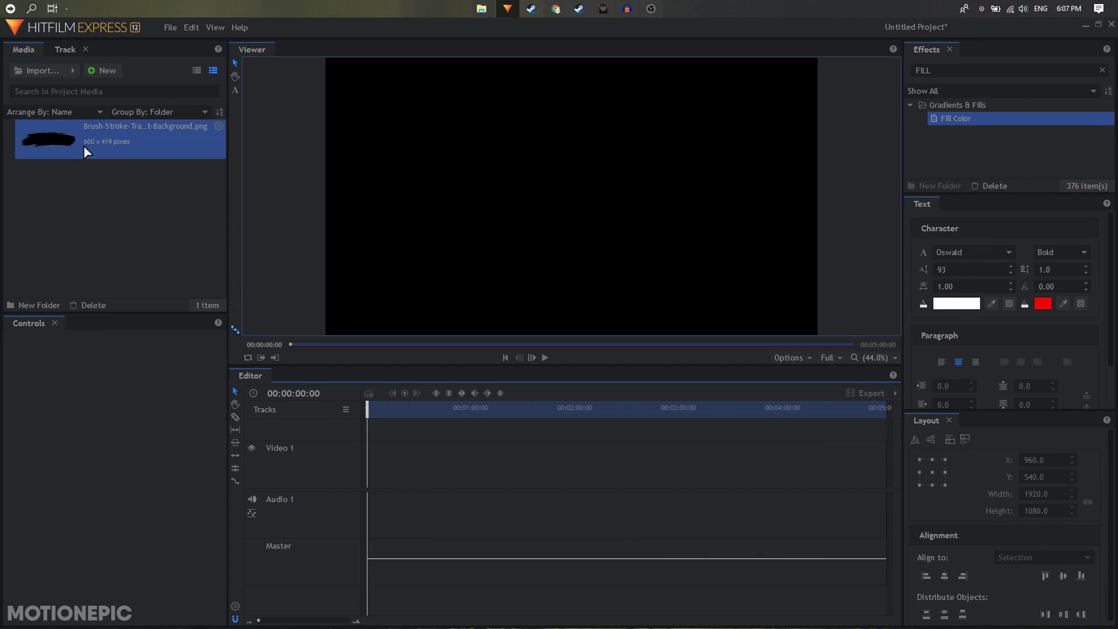
pyautogui.click(61, 187)
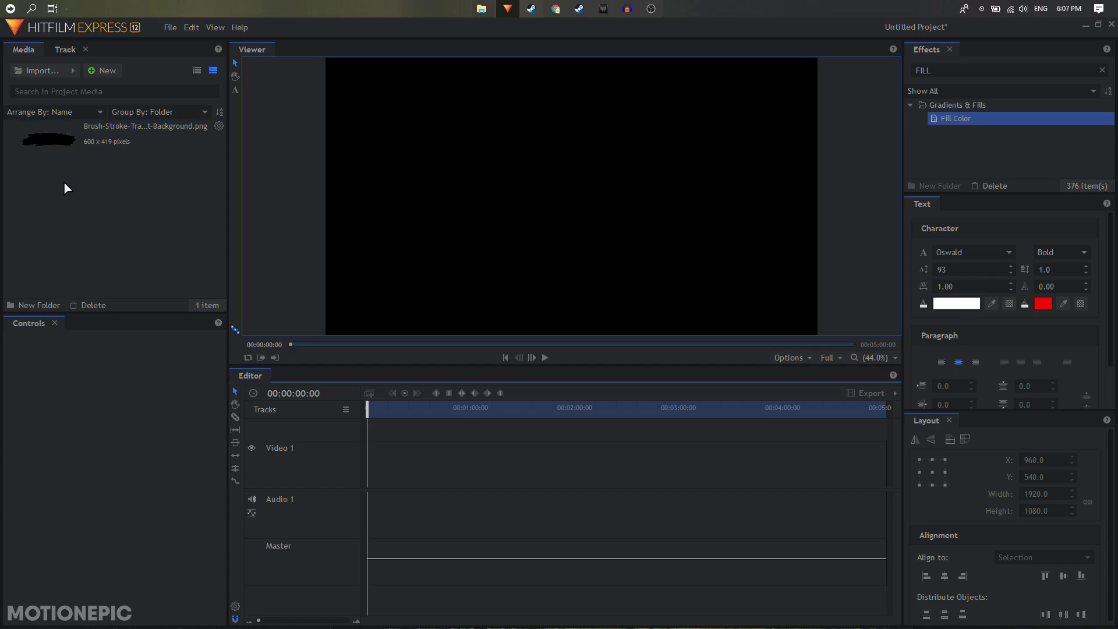
pyautogui.click(102, 154)
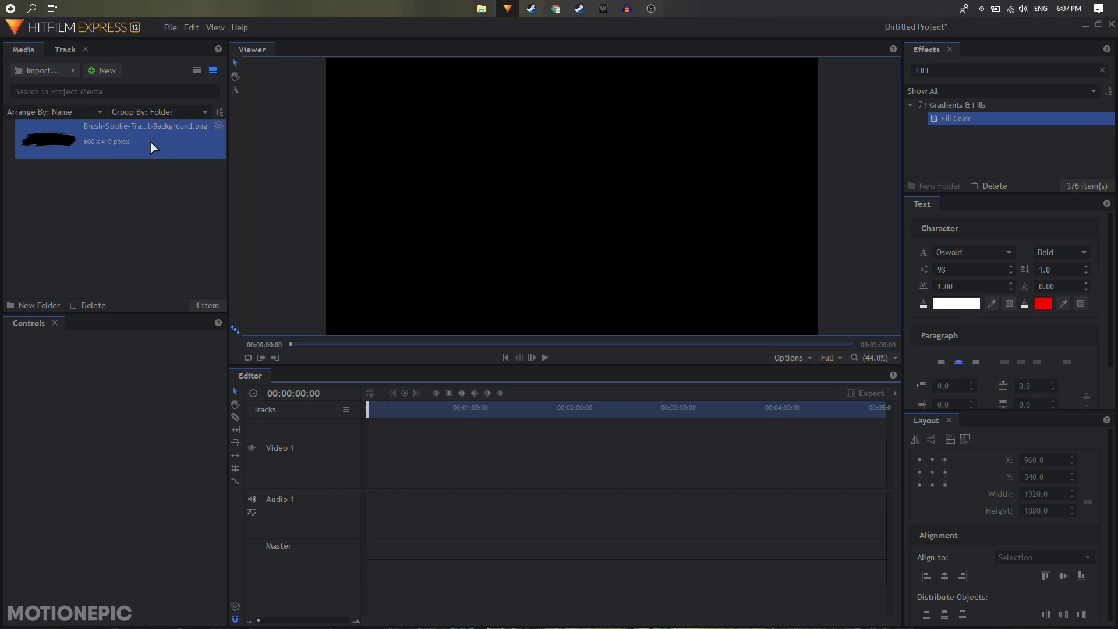
# Create a 1920 x 1080 composite shot named PAINT REVEAL, 3 seconds long at 60 fps
pyautogui.click(103, 70)
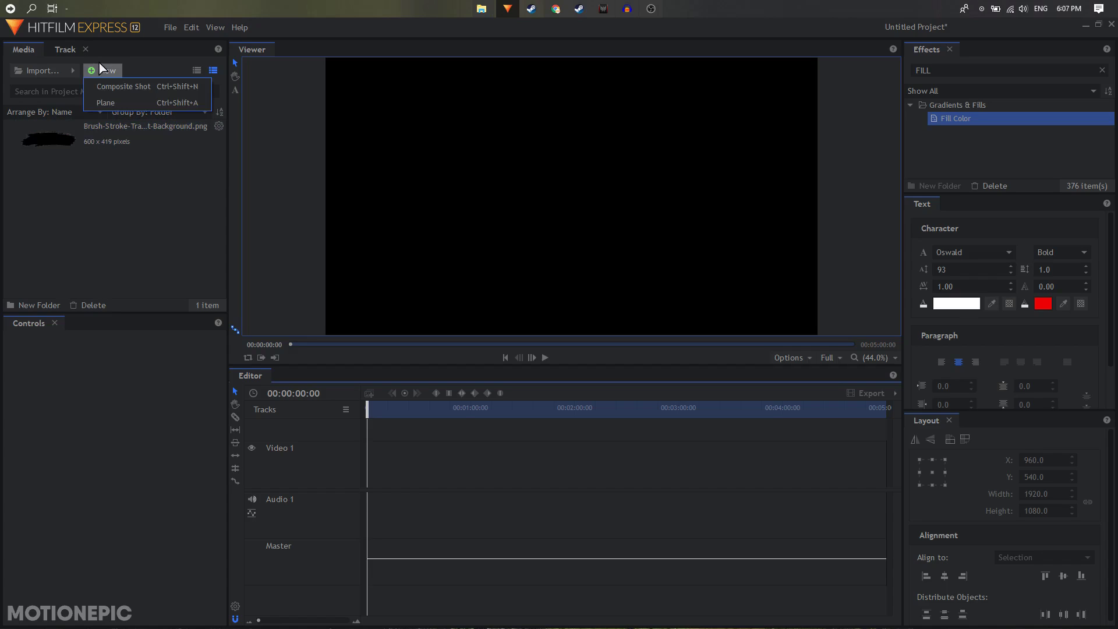
pyautogui.click(120, 78)
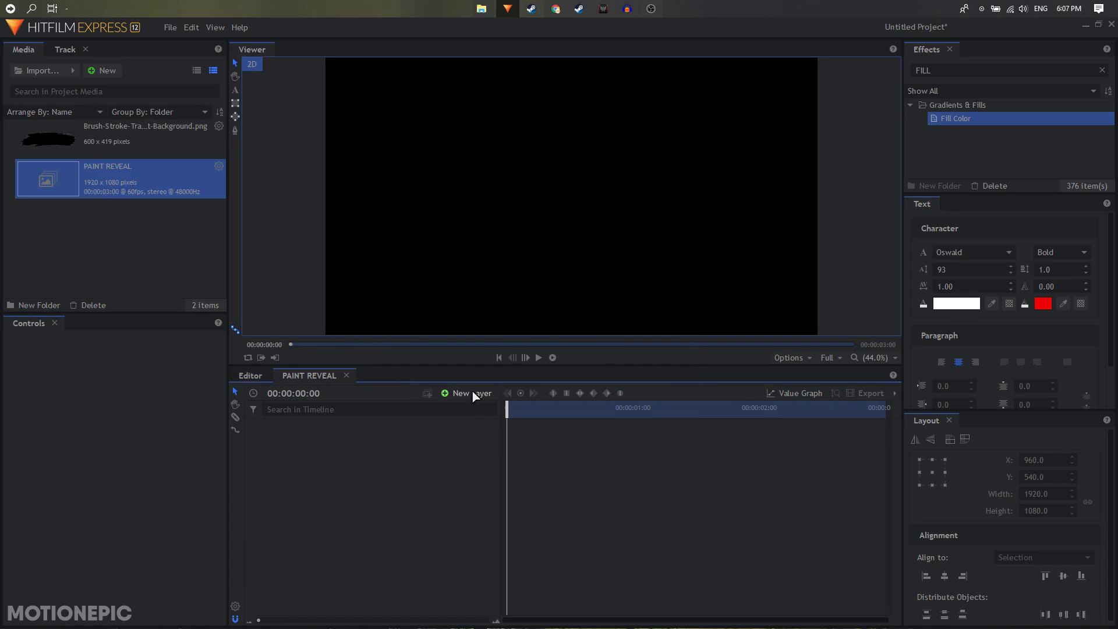
# Add a 1920 x 1080 plane layer named BG with a light blue color
pyautogui.click(473, 393)
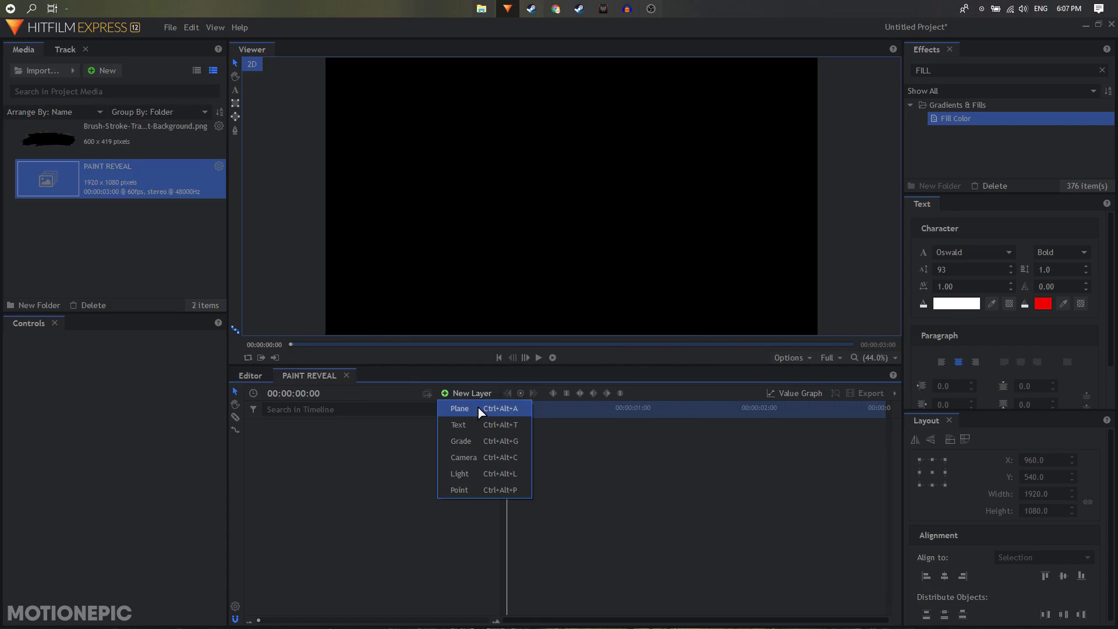
pyautogui.click(481, 411)
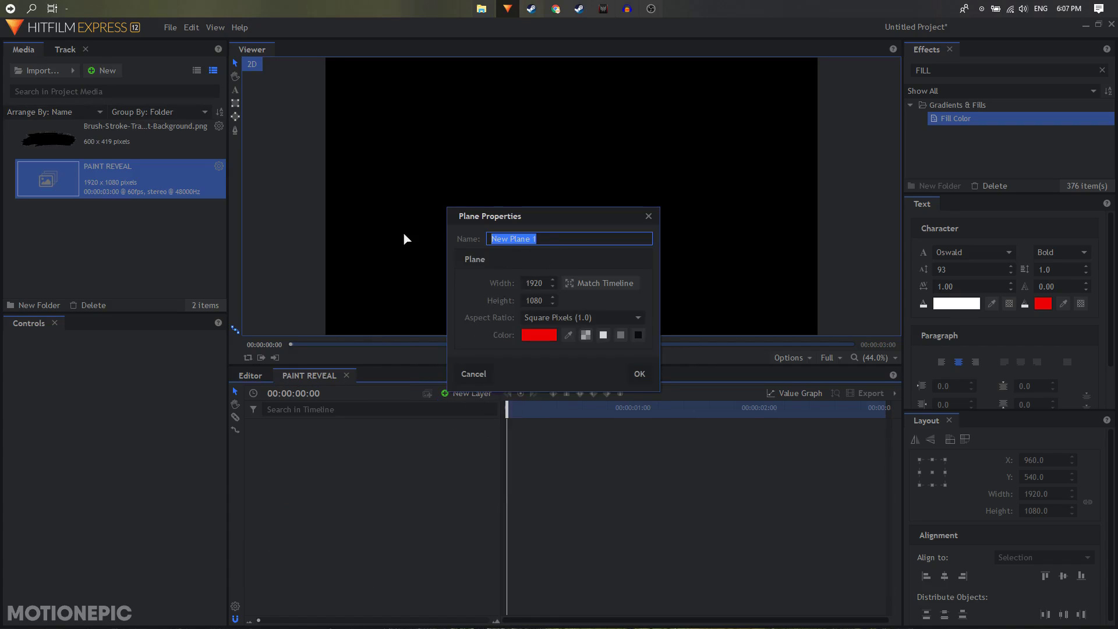
pyautogui.write('BG')
pyautogui.click(539, 334)
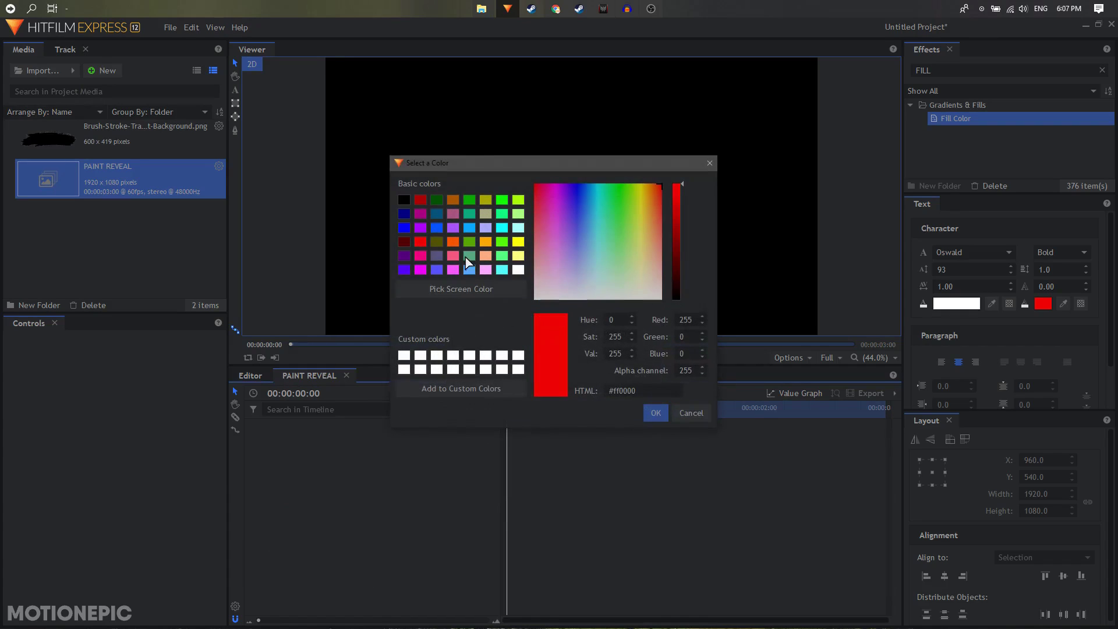
pyautogui.click(473, 271)
pyautogui.click(656, 413)
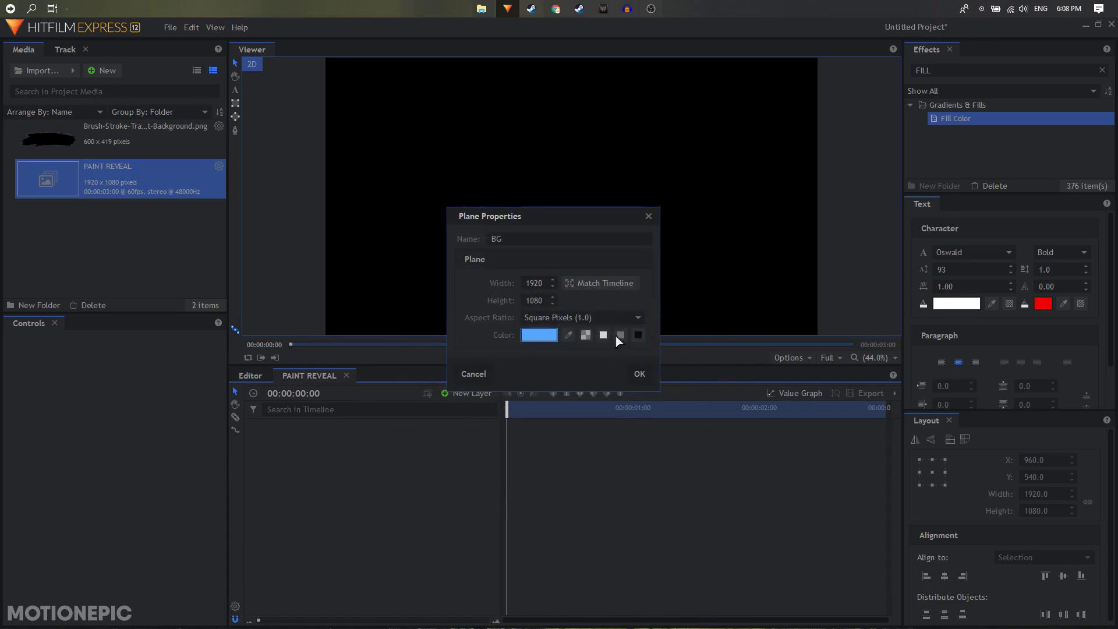
pyautogui.click(639, 376)
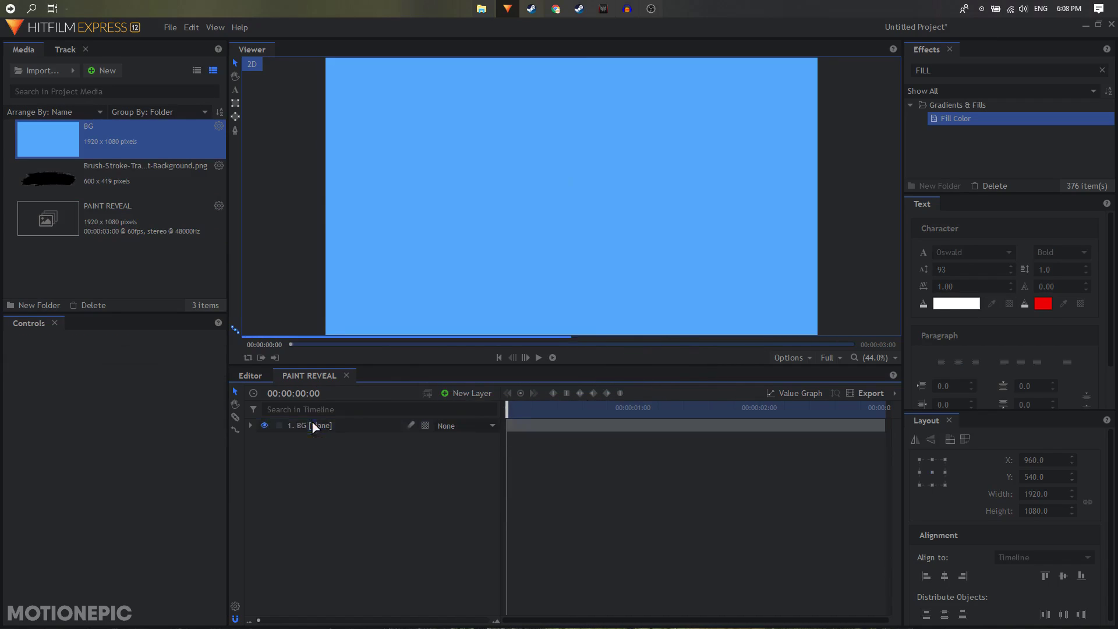
# Add a text layer reading PAINT REVEAL and center it horizontally and vertically in the frame
pyautogui.click(469, 393)
pyautogui.click(466, 425)
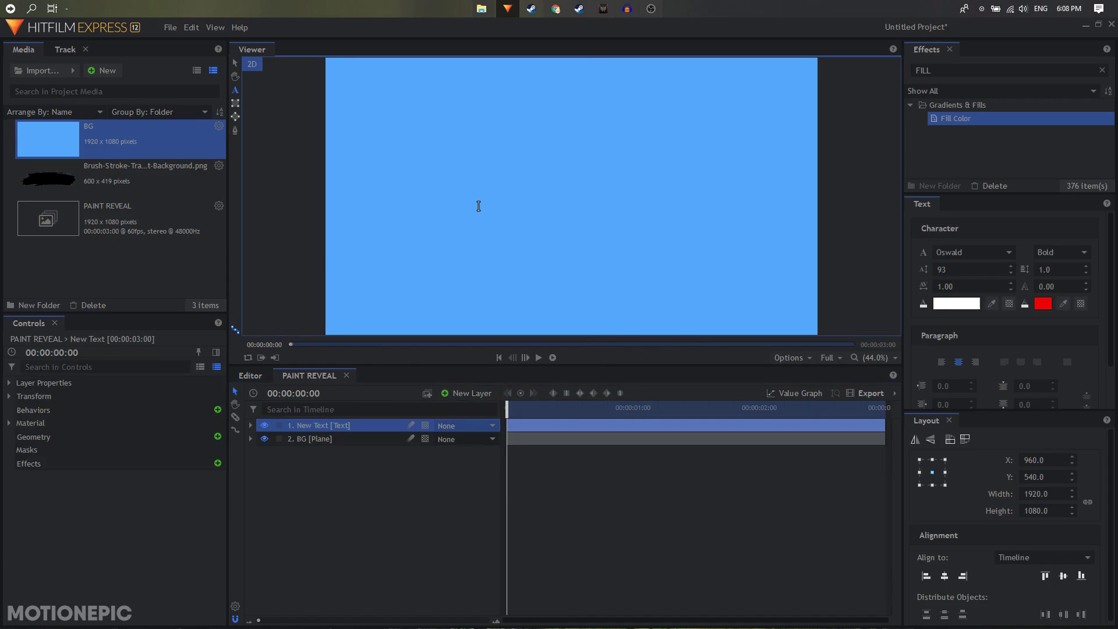
pyautogui.write('PAINT REVEAL')
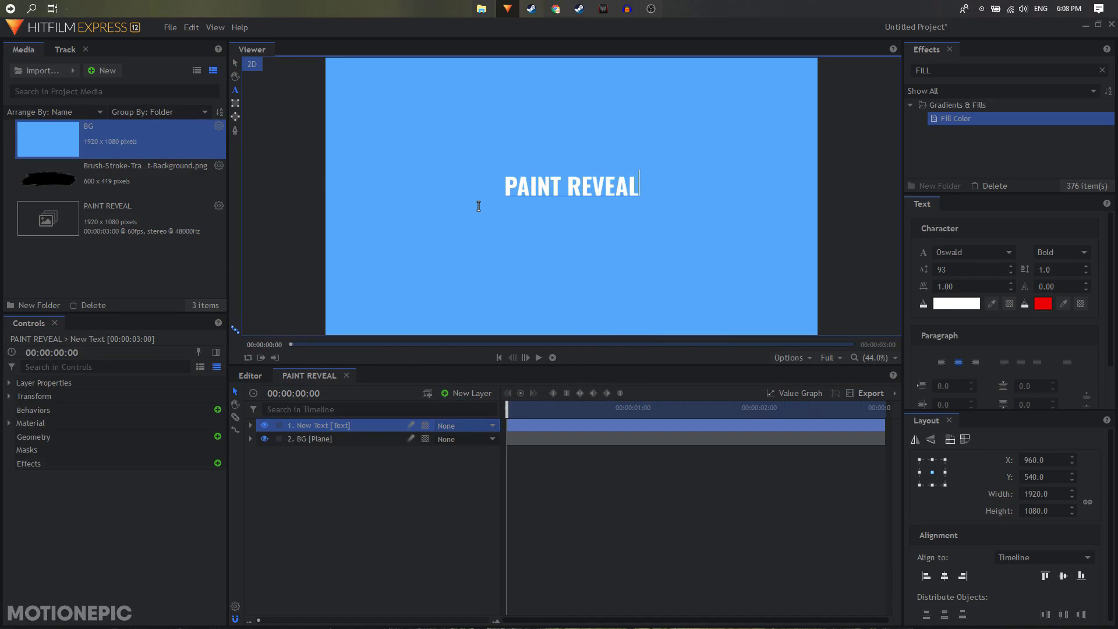
pyautogui.hotkey('ctrl', 'a')
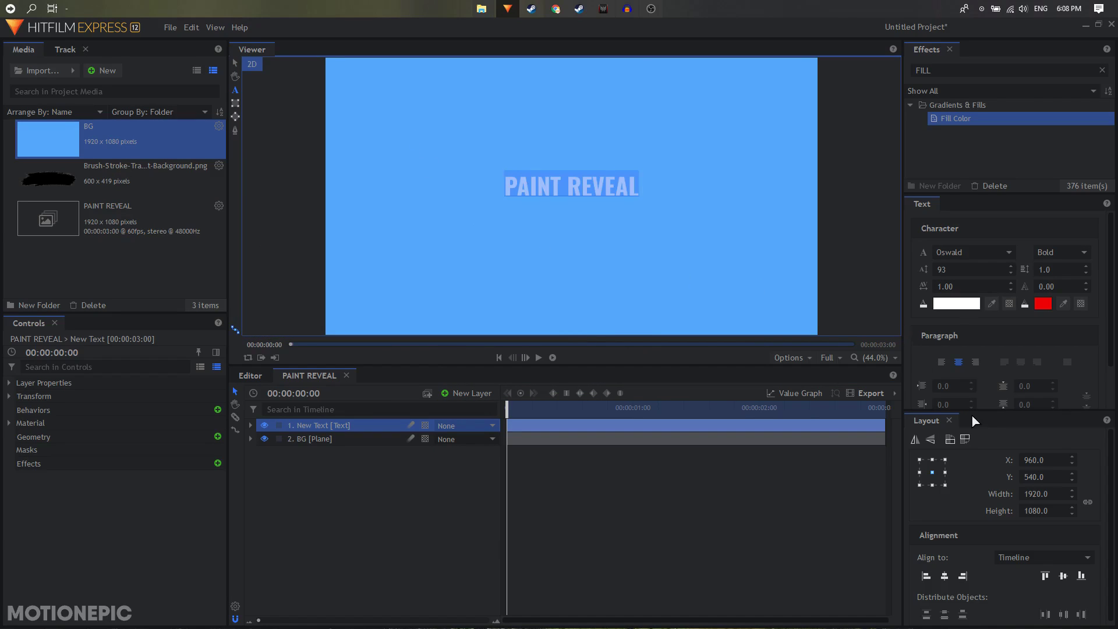
pyautogui.click(944, 575)
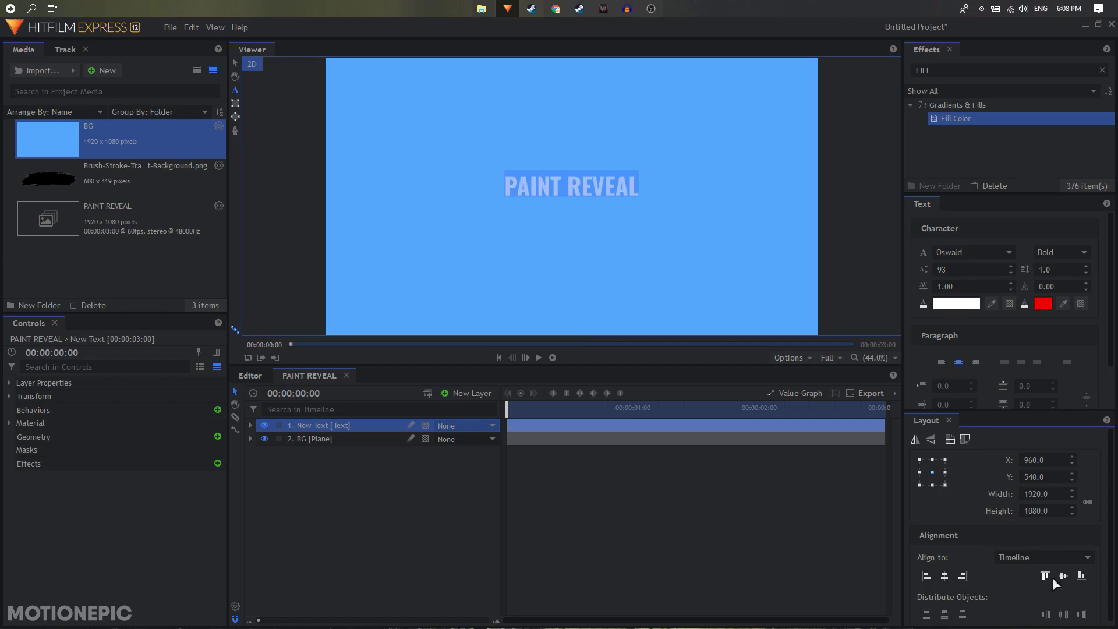
pyautogui.click(1063, 575)
pyautogui.click(234, 64)
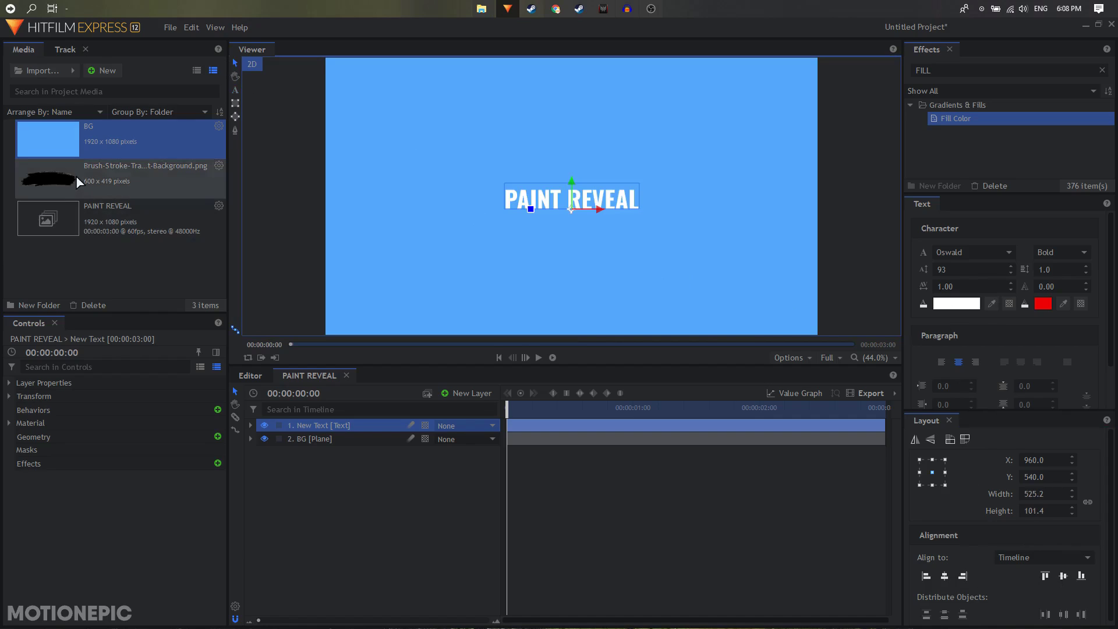
# Place the brush stroke image as a layer between the text and BG, positioned directly behind the title
pyautogui.moveTo(82, 182)
pyautogui.mouseDown()
pyautogui.moveTo(128, 183)
pyautogui.moveTo(111, 205)
pyautogui.moveTo(312, 431)
pyautogui.mouseUp()
pyautogui.scroll(2, 570, 222)
pyautogui.scroll(-2, 569, 221)
pyautogui.moveTo(569, 215); pyautogui.dragTo(570, 199)
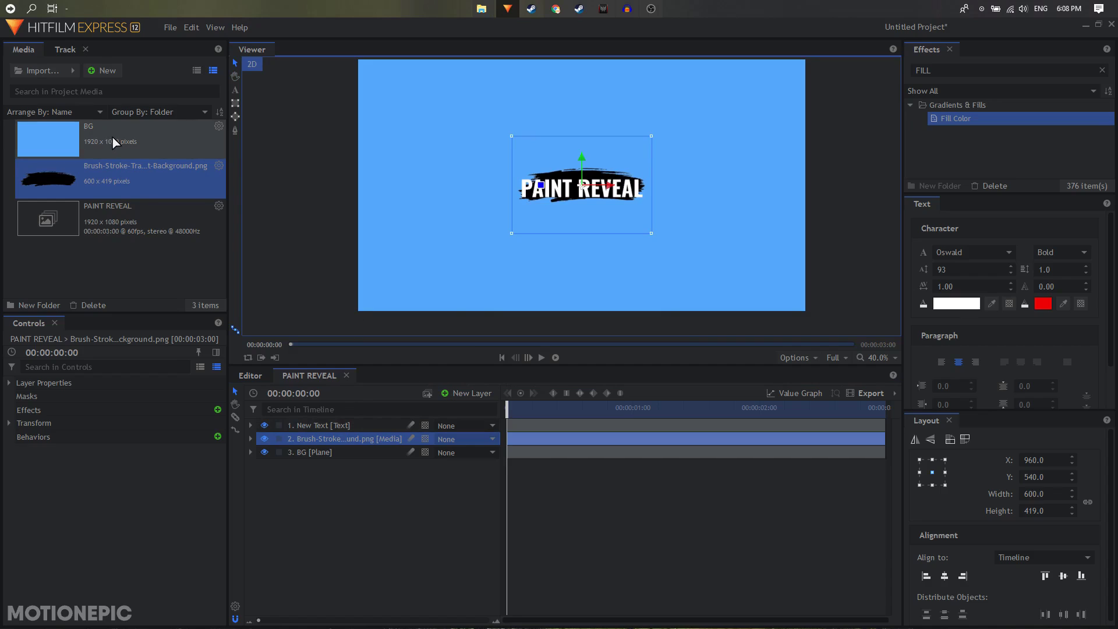
# Add another copy of the BG plane above the text layer and rename it CIRCLE
pyautogui.moveTo(114, 141); pyautogui.dragTo(308, 426)
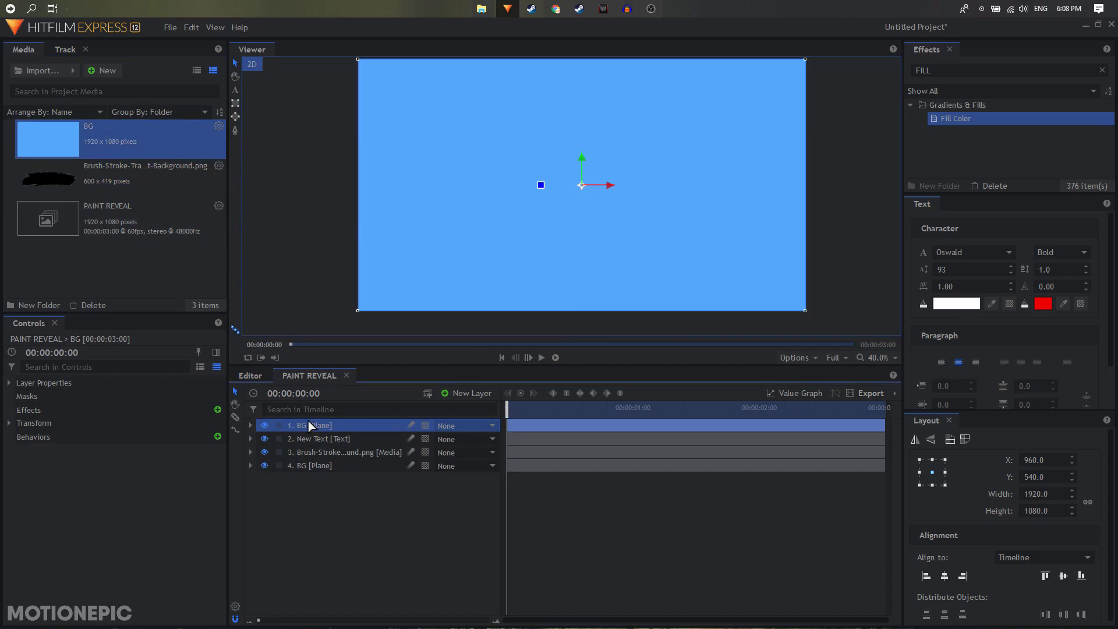
pyautogui.doubleClick(308, 426)
pyautogui.write('CIRCLE')
pyautogui.press('Return')
# Apply the Fill Color effect to the CIRCLE layer with red and a Blend Amount of 100%
pyautogui.moveTo(943, 125); pyautogui.dragTo(376, 425)
pyautogui.click(21, 423)
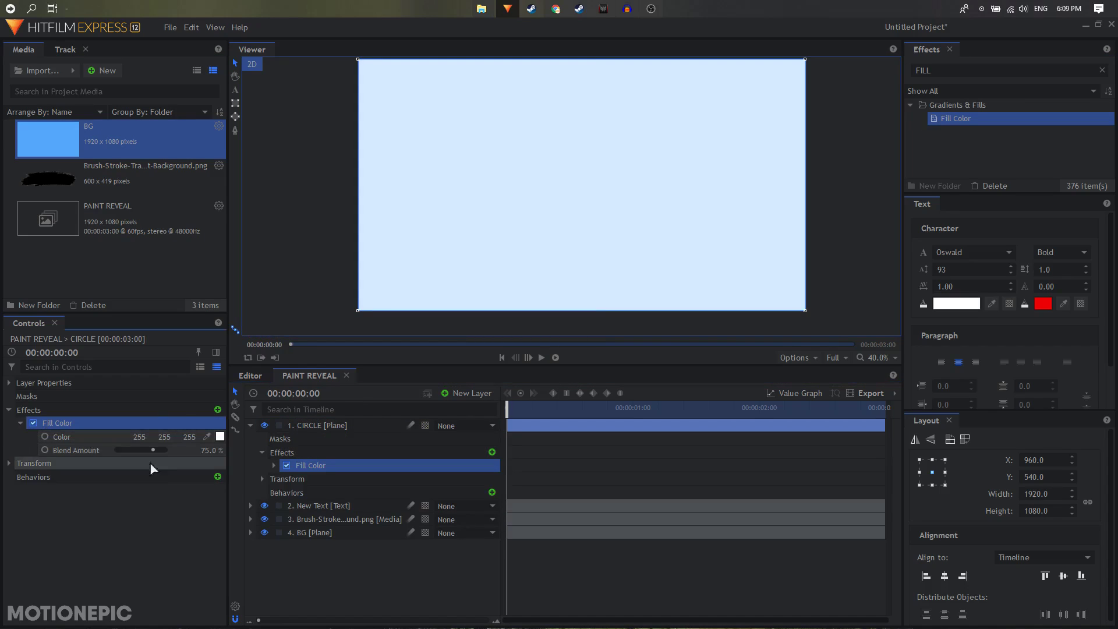
pyautogui.click(220, 436)
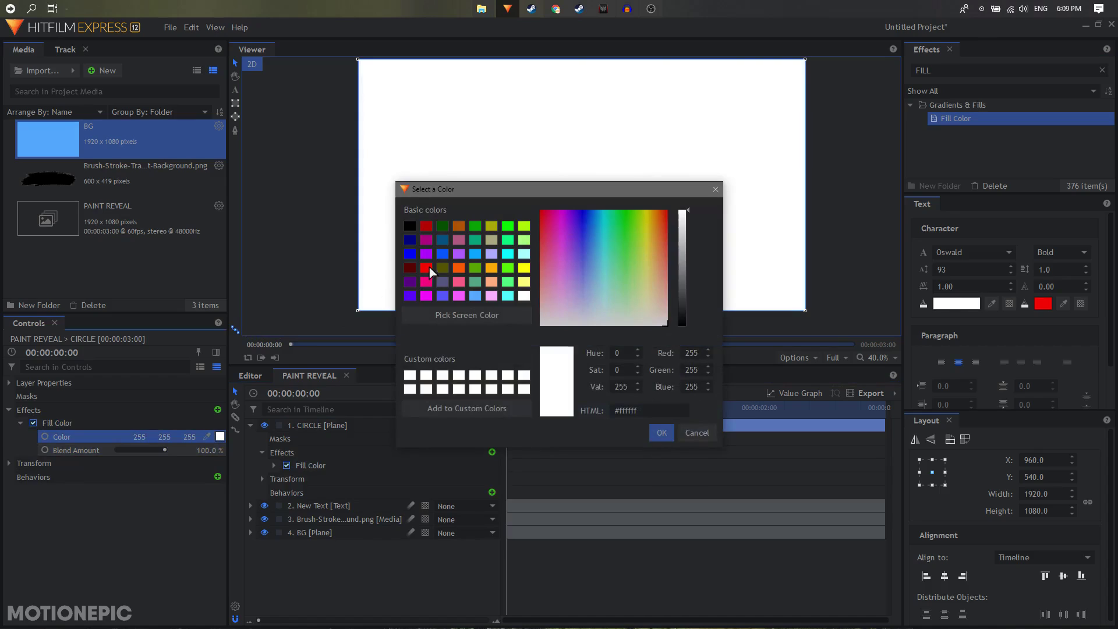
pyautogui.click(429, 269)
pyautogui.click(662, 432)
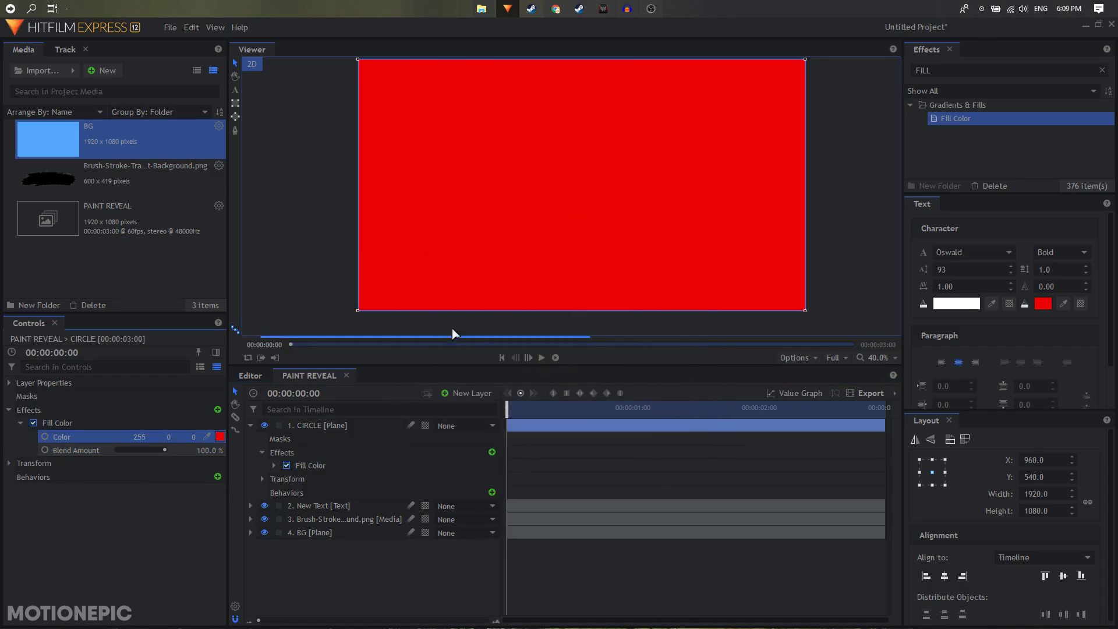
# Draw a small circular mask on the CIRCLE layer, just above the start of the title text
pyautogui.click(235, 117)
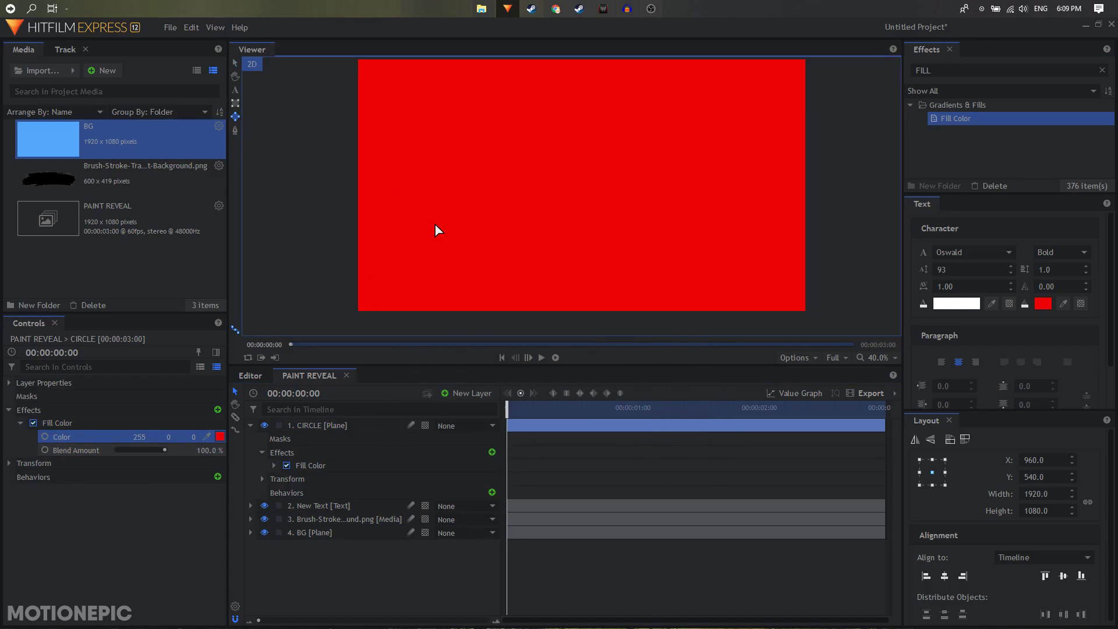
pyautogui.moveTo(504, 166); pyautogui.dragTo(531, 194)
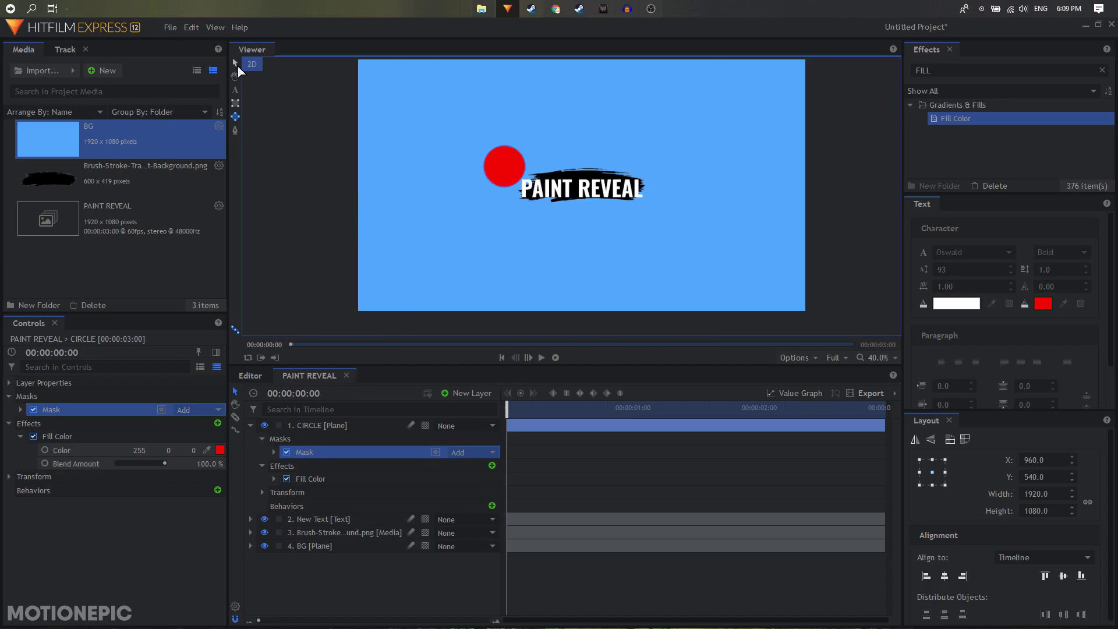
pyautogui.click(237, 67)
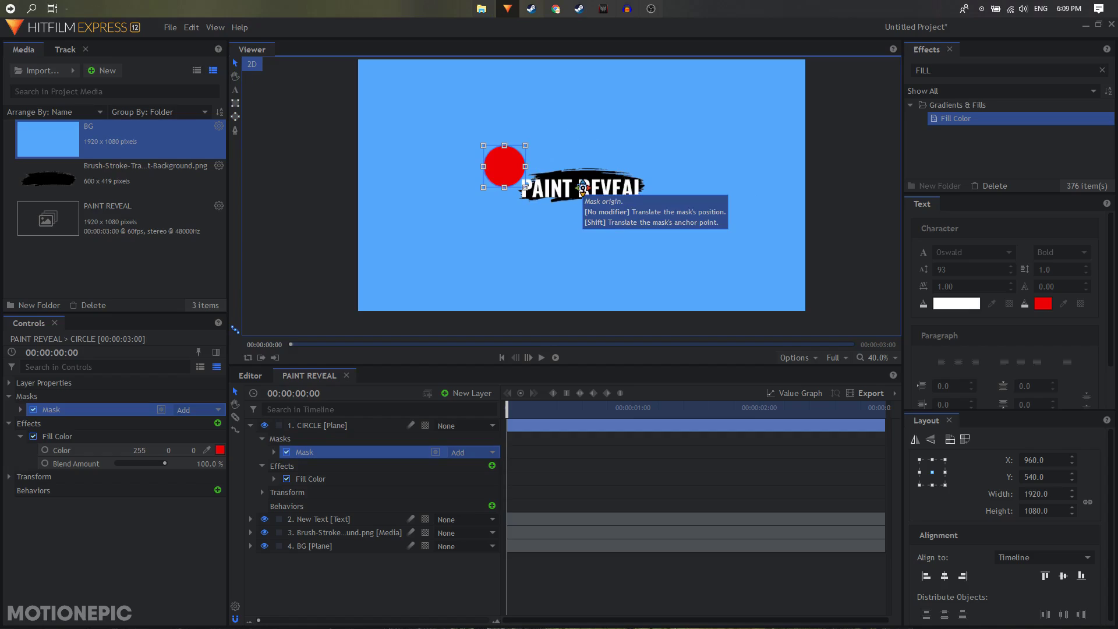
# Move the mask's anchor point to the circle's center and place the circle over the brush stroke's left end
pyautogui.moveTo(581, 187); pyautogui.dragTo(505, 171)
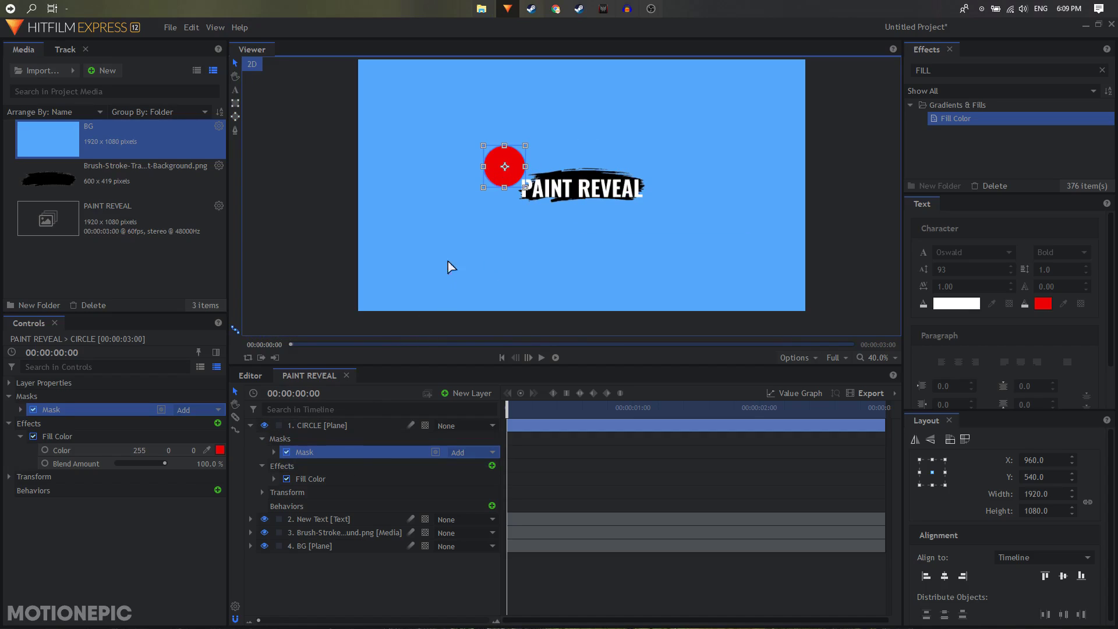
pyautogui.scroll(2, 503, 168)
pyautogui.moveTo(499, 174); pyautogui.dragTo(540, 201)
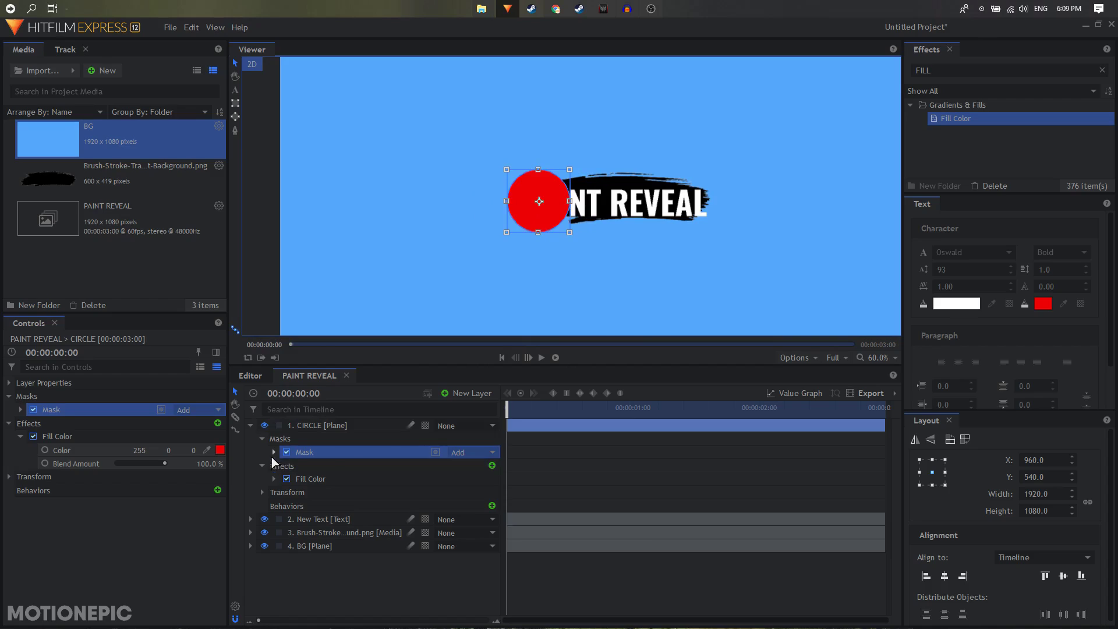
# Enable keyframing for the circle mask's Scale and set it to 0% at the start of the timeline
pyautogui.click(274, 452)
pyautogui.click(286, 479)
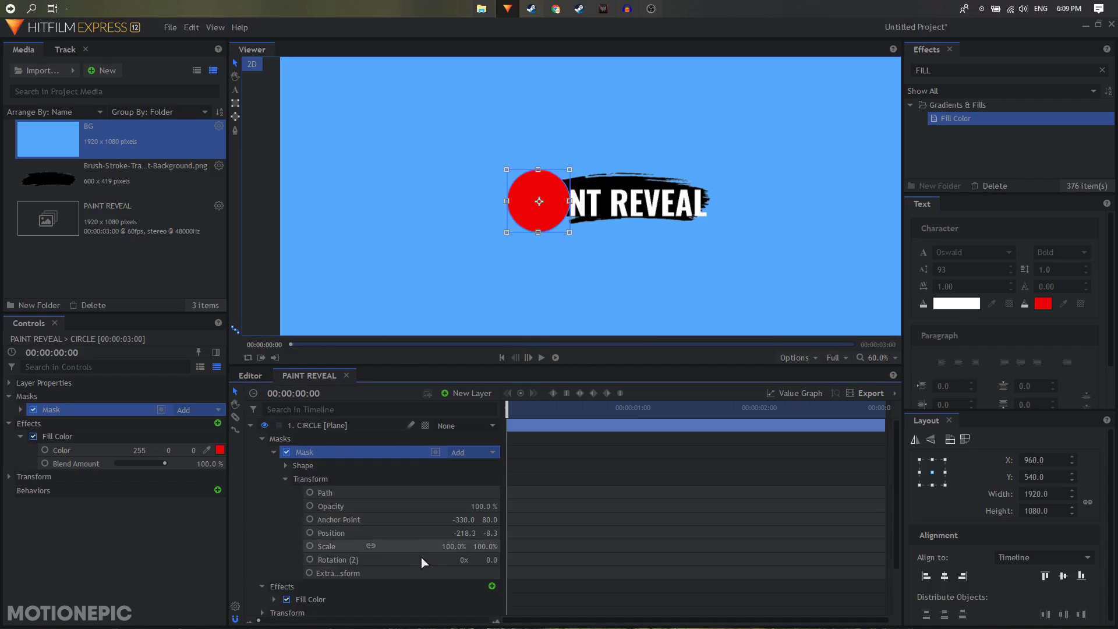
pyautogui.click(310, 546)
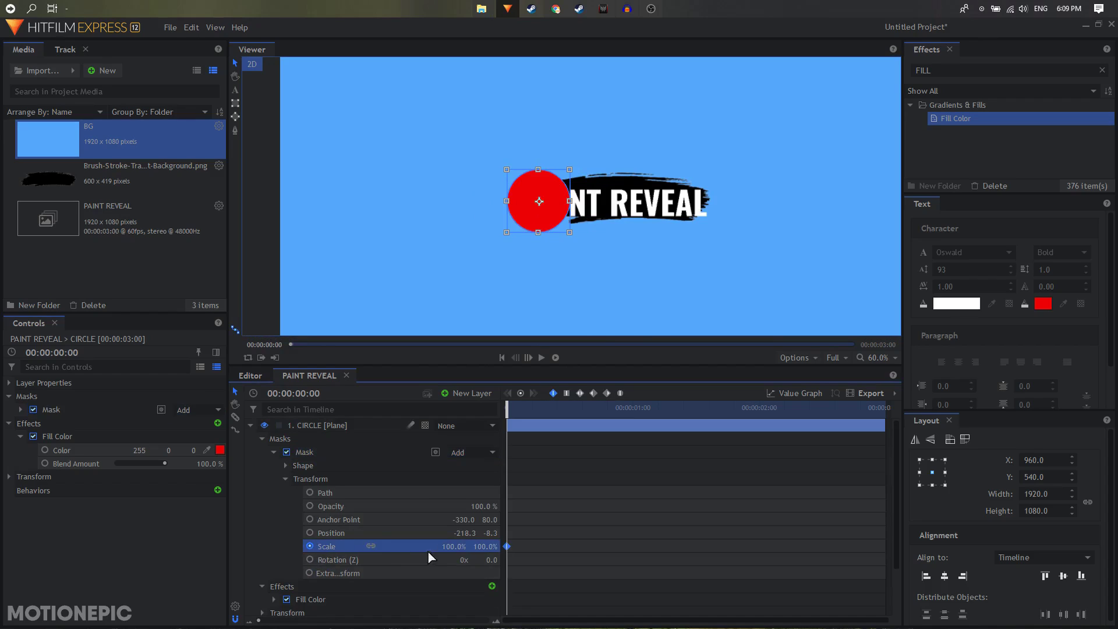
pyautogui.click(458, 546)
pyautogui.write('0')
pyautogui.press('Return')
# Set the circle mask's Scale to 100% at 00:00:00:20
pyautogui.hotkey('shift', 'Right')
pyautogui.hotkey('shift', 'Right')
pyautogui.click(459, 548)
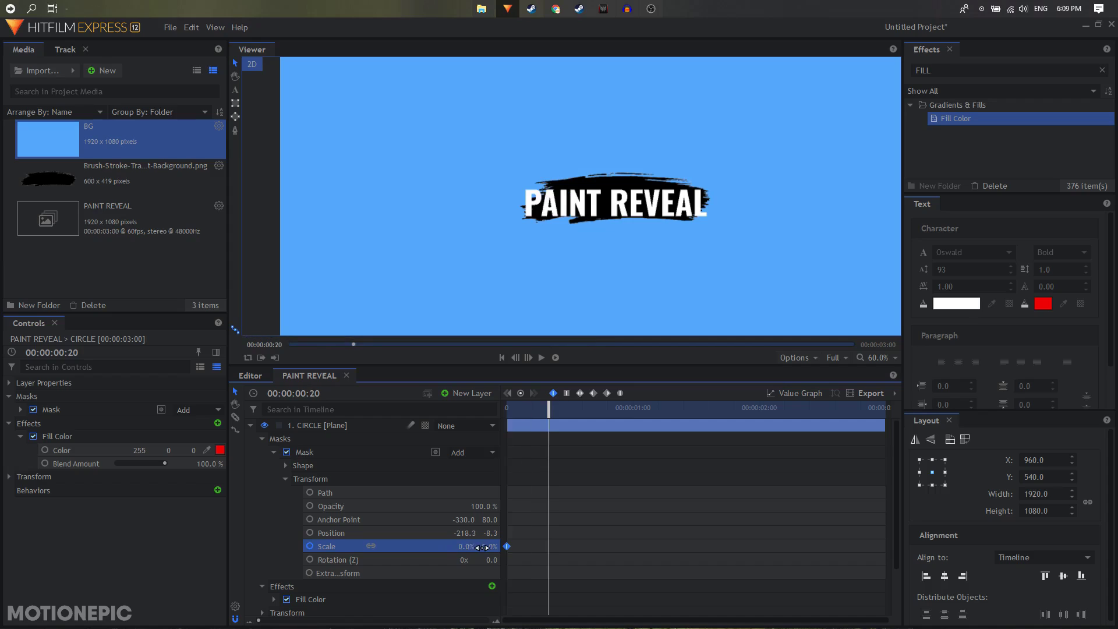
pyautogui.write('100')
pyautogui.press('Return')
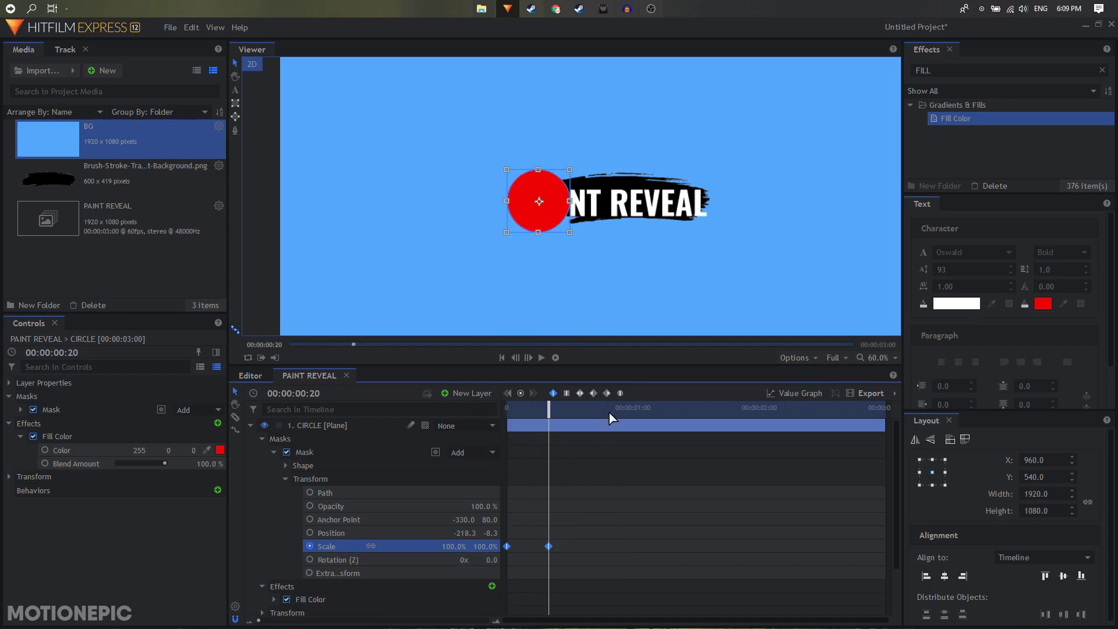
# Play back the circle's scale animation from the start and collapse the CIRCLE layer's properties
pyautogui.click(508, 410)
pyautogui.click(566, 501)
pyautogui.press('space')
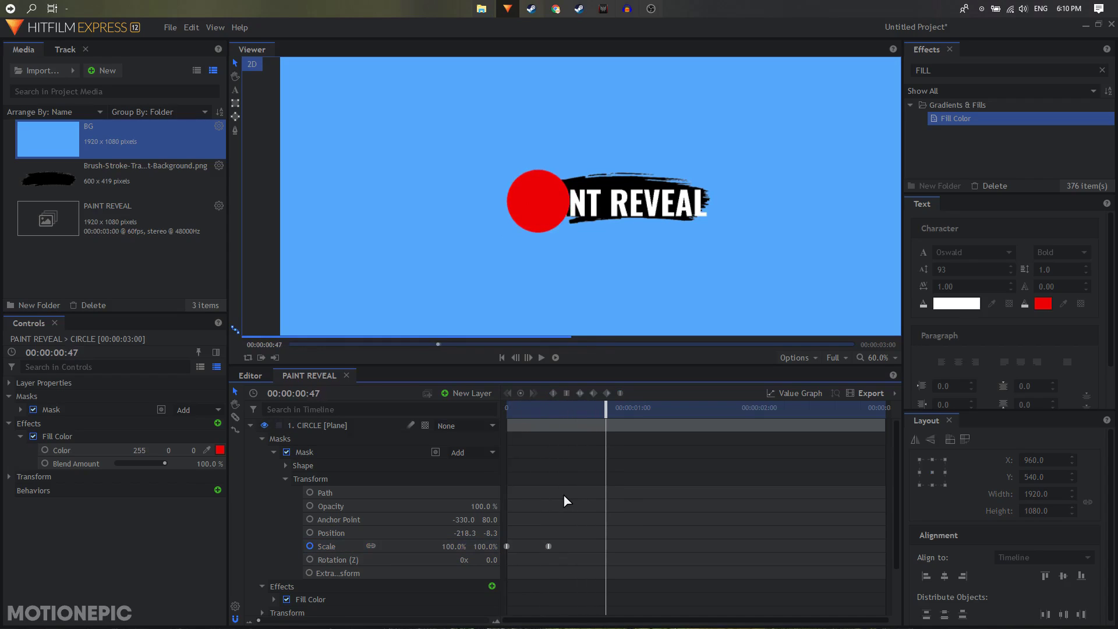
pyautogui.press('space')
pyautogui.press('space')
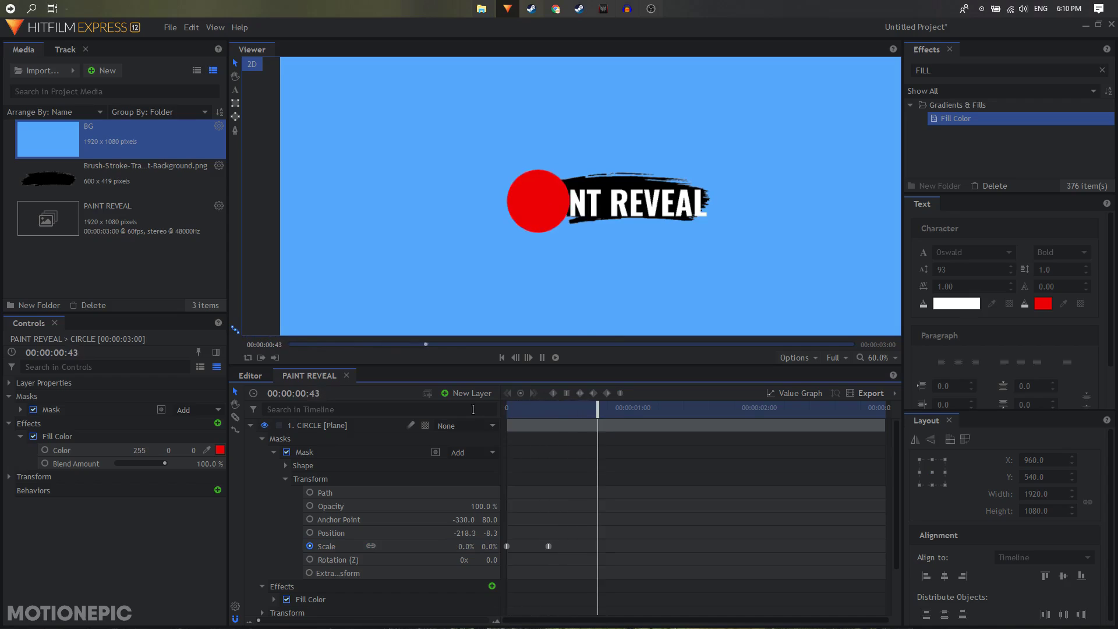
pyautogui.click(250, 425)
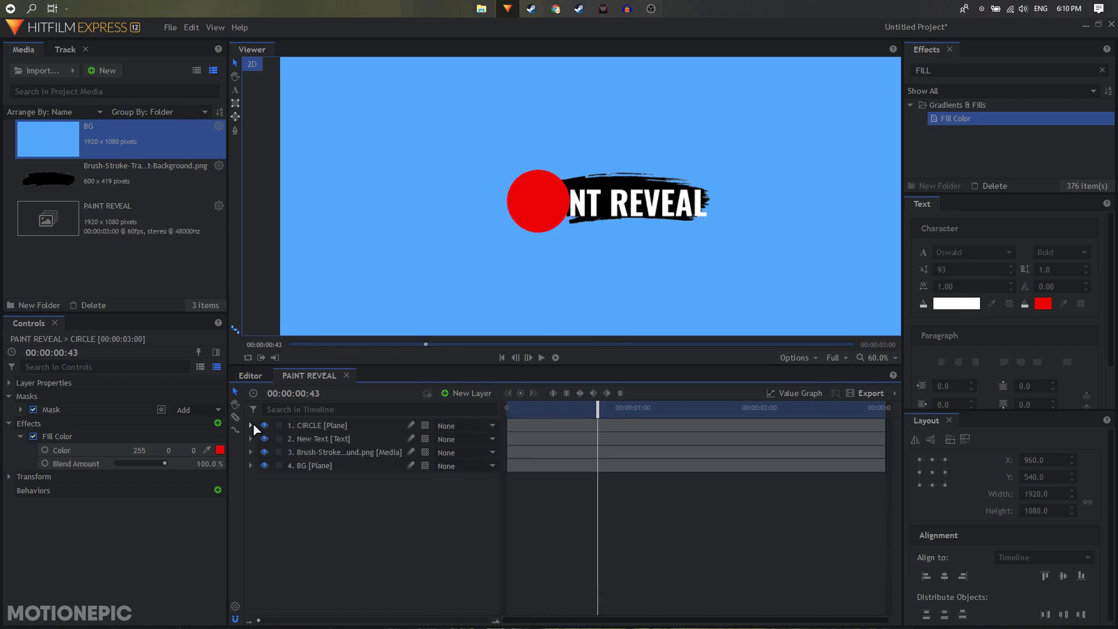
# Search the effects for HEAT and apply Heat Distortion to the CIRCLE layer, with the playhead at 00:00:00:19
pyautogui.moveTo(541, 406)
pyautogui.mouseDown()
pyautogui.moveTo(511, 407)
pyautogui.moveTo(546, 407)
pyautogui.mouseUp()
pyautogui.scroll(4, 542, 185)
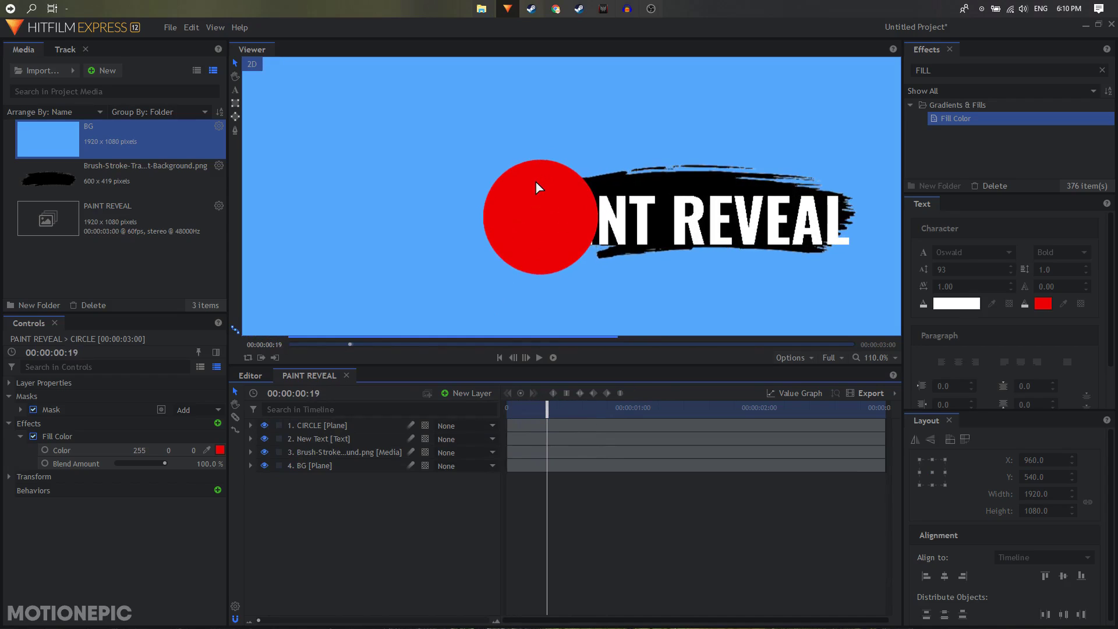
pyautogui.click(931, 69)
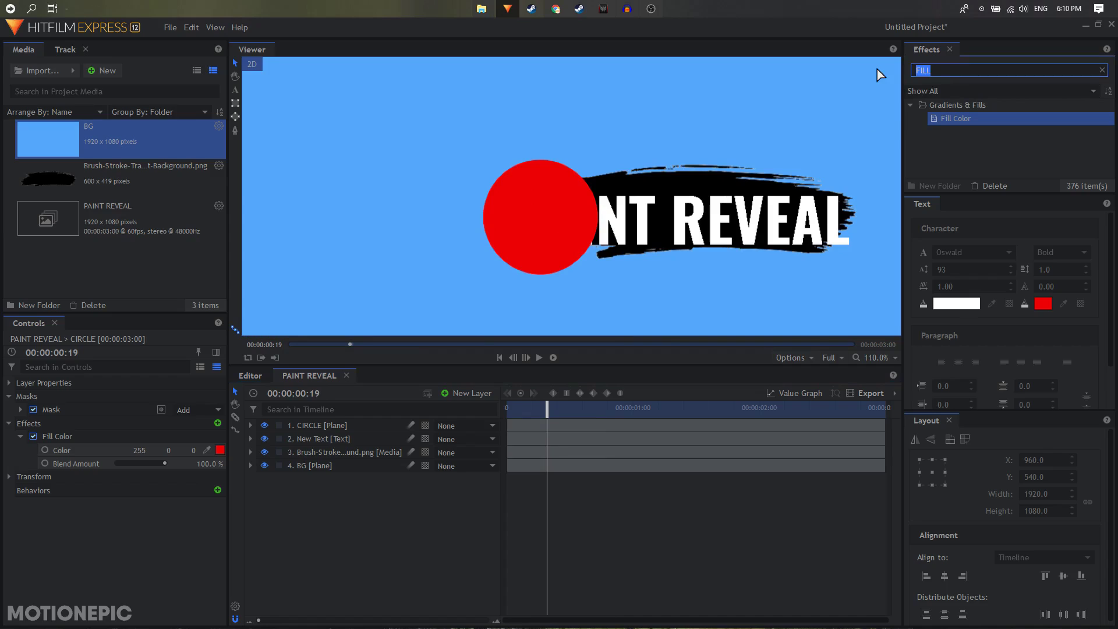
pyautogui.write('HEAT')
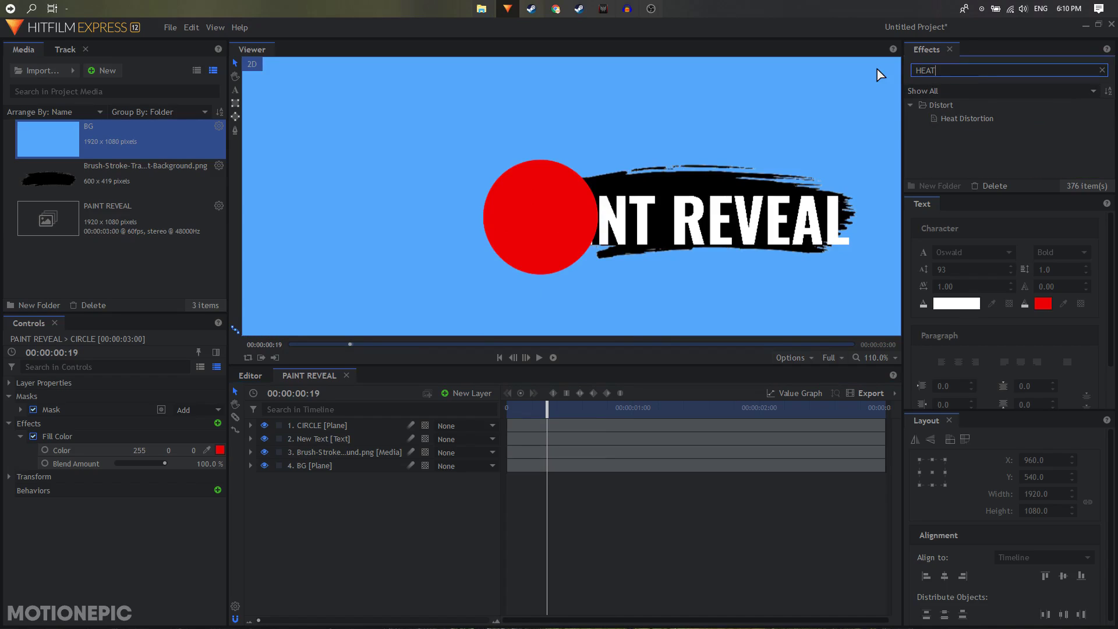
pyautogui.click(984, 119)
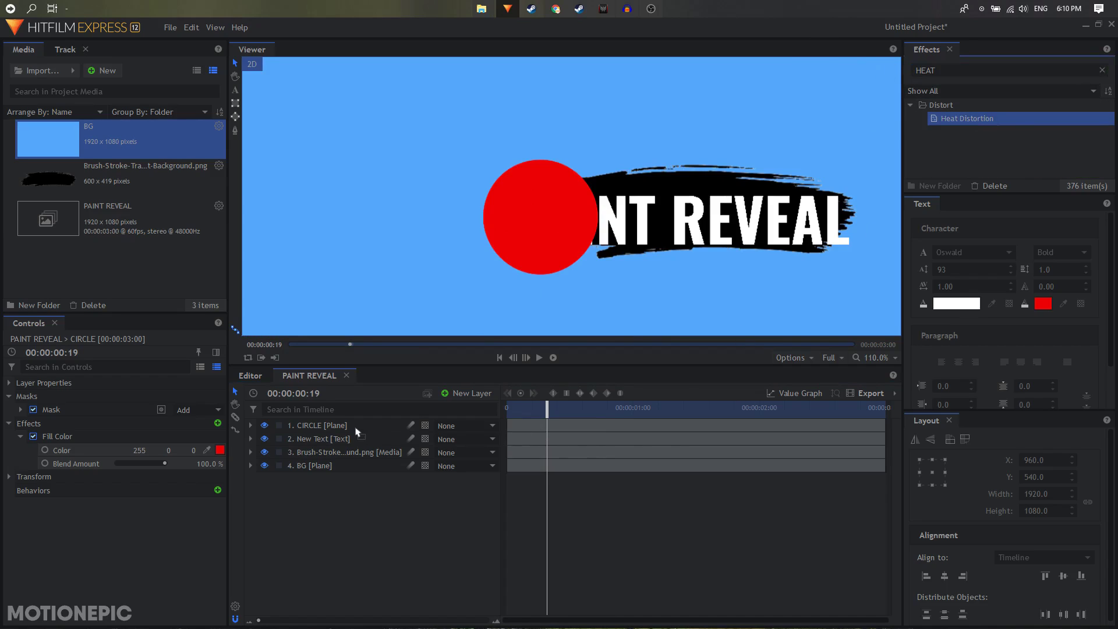
pyautogui.moveTo(356, 431); pyautogui.dragTo(349, 428)
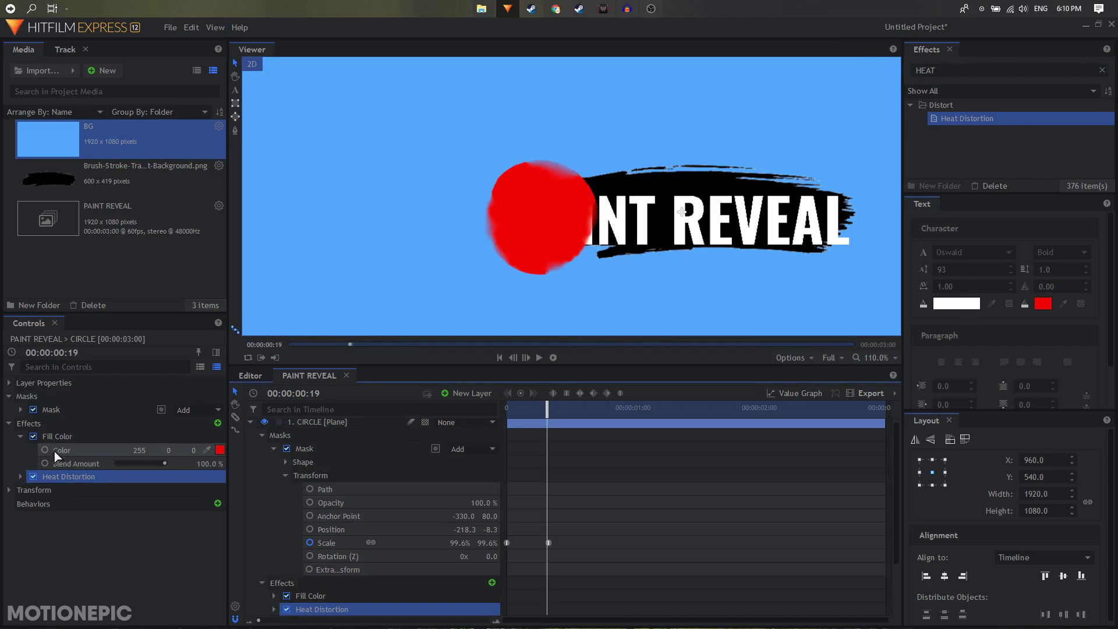
# Set the Heat Distortion effect's Diffusion Strength and Diffusion Bias to 0
pyautogui.click(20, 476)
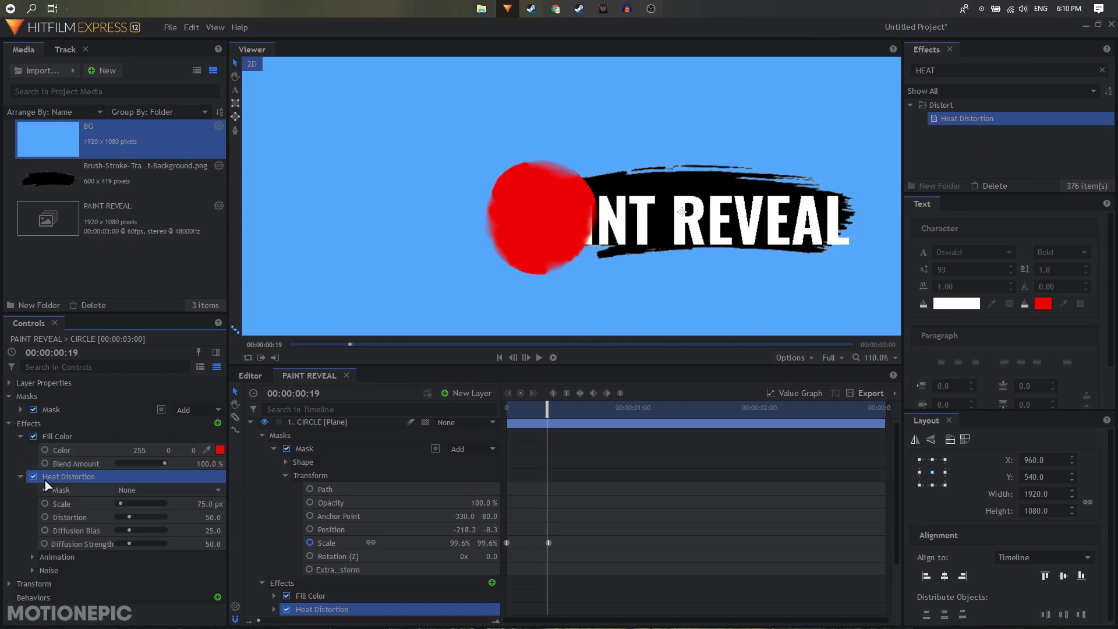
pyautogui.moveTo(196, 542); pyautogui.dragTo(216, 542)
pyautogui.click(214, 531)
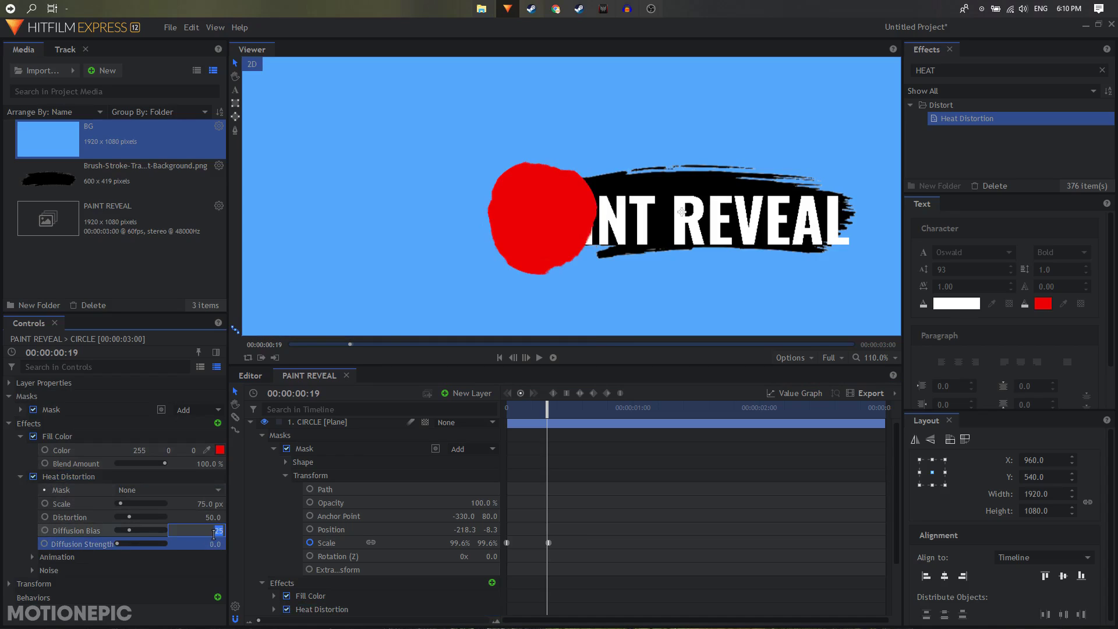
pyautogui.write('0')
# Set Wind Speed and Noise Speed to 0 in the Heat Distortion effect's Animation settings
pyautogui.click(32, 557)
pyautogui.click(35, 558)
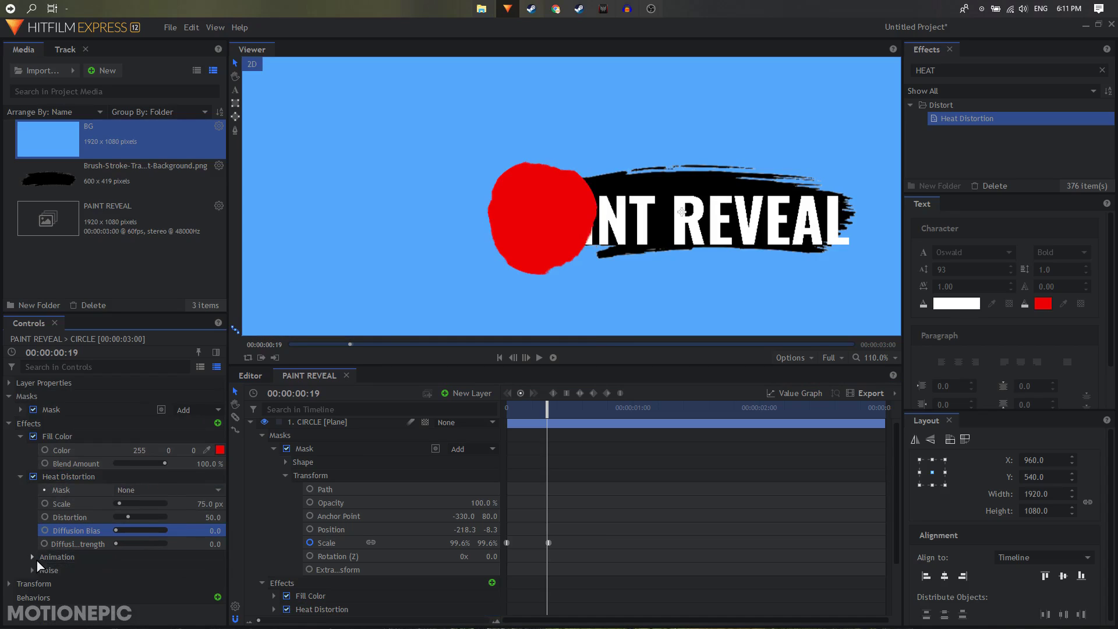
pyautogui.click(34, 558)
pyautogui.scroll(-1, 35, 561)
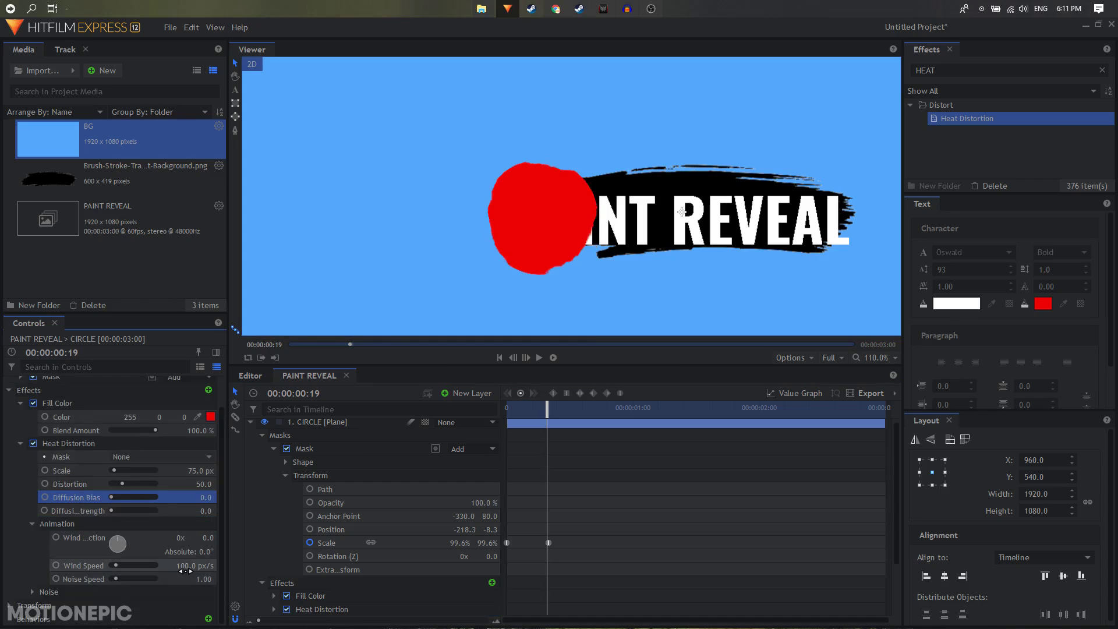
pyautogui.moveTo(192, 565); pyautogui.dragTo(146, 579)
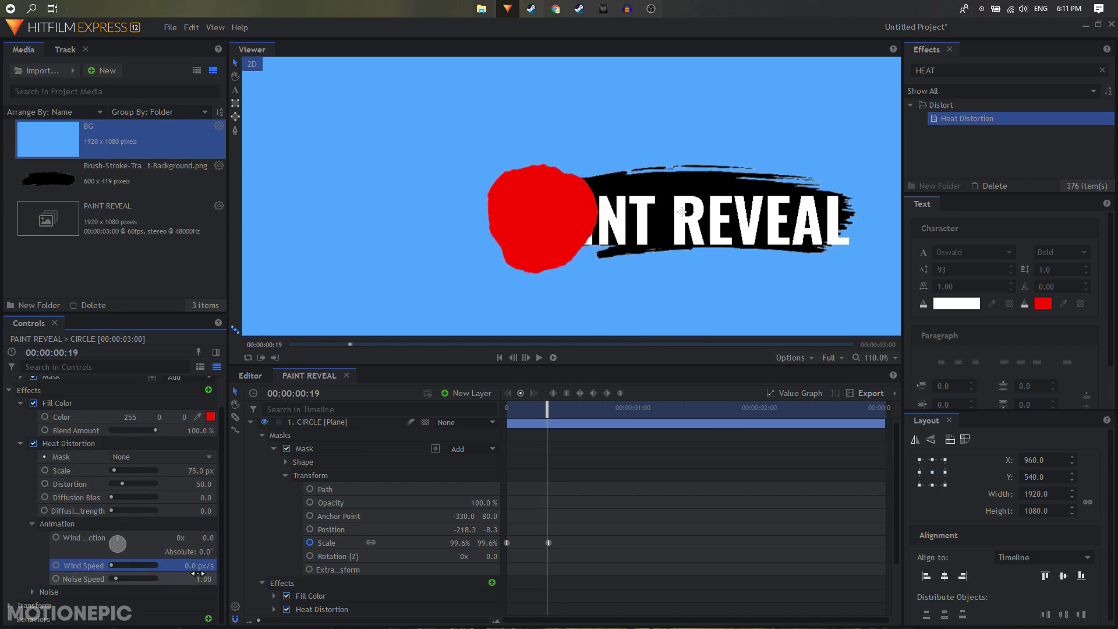
# Place a duplicate of the CIRCLE layer at about X 1025, Y 493 and delay its start by about 3 frames
pyautogui.click(548, 418)
pyautogui.scroll(1, 269, 460)
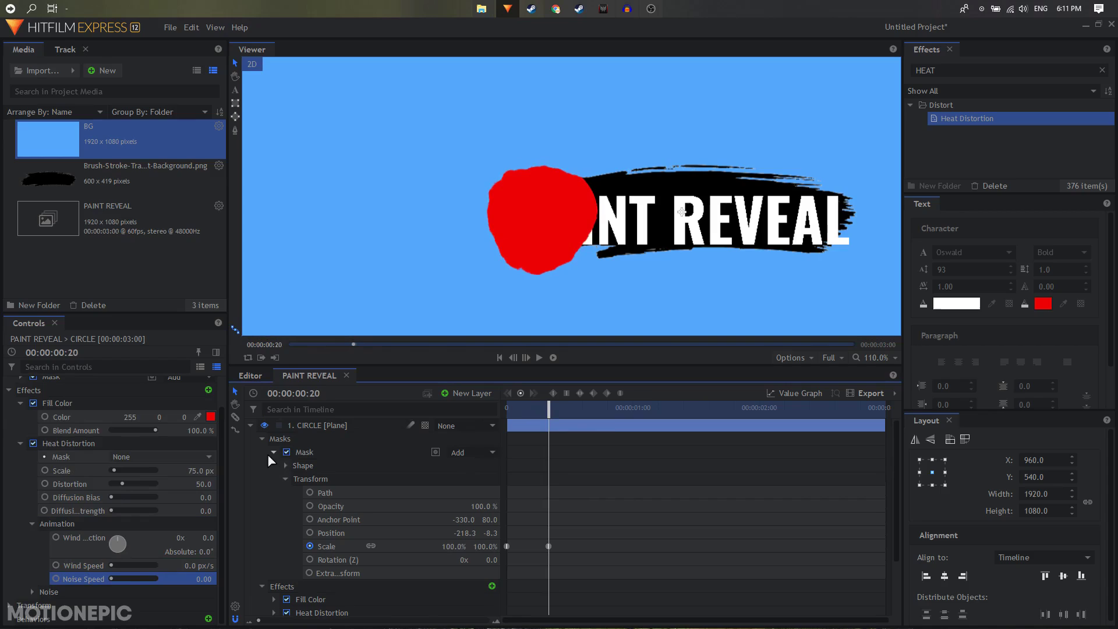
pyautogui.click(251, 425)
pyautogui.click(317, 425)
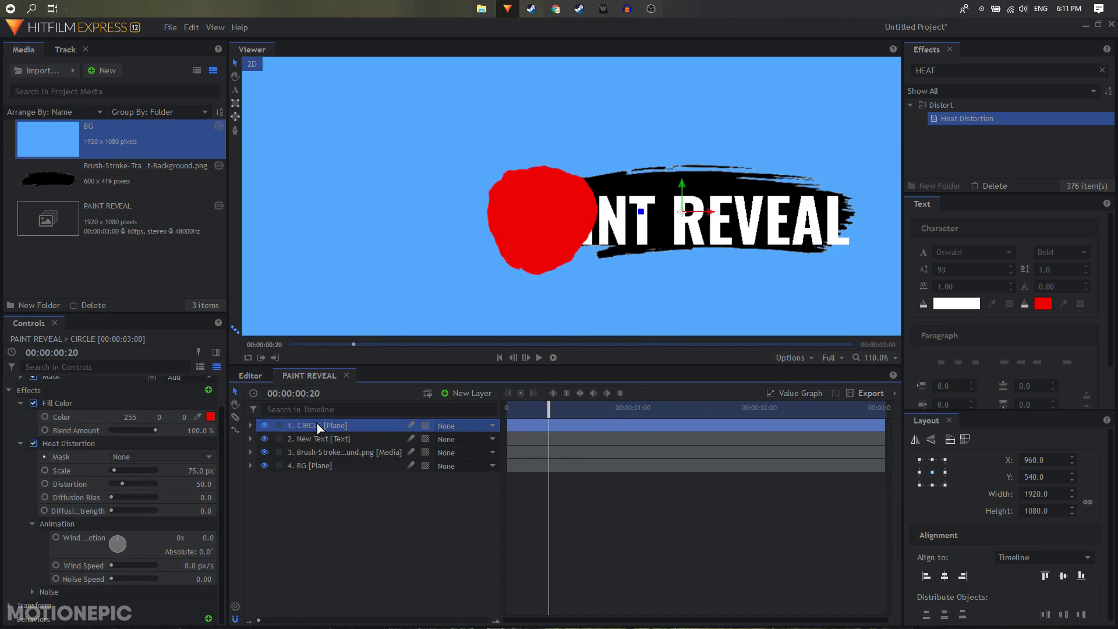
pyautogui.hotkey('ctrl', 'd')
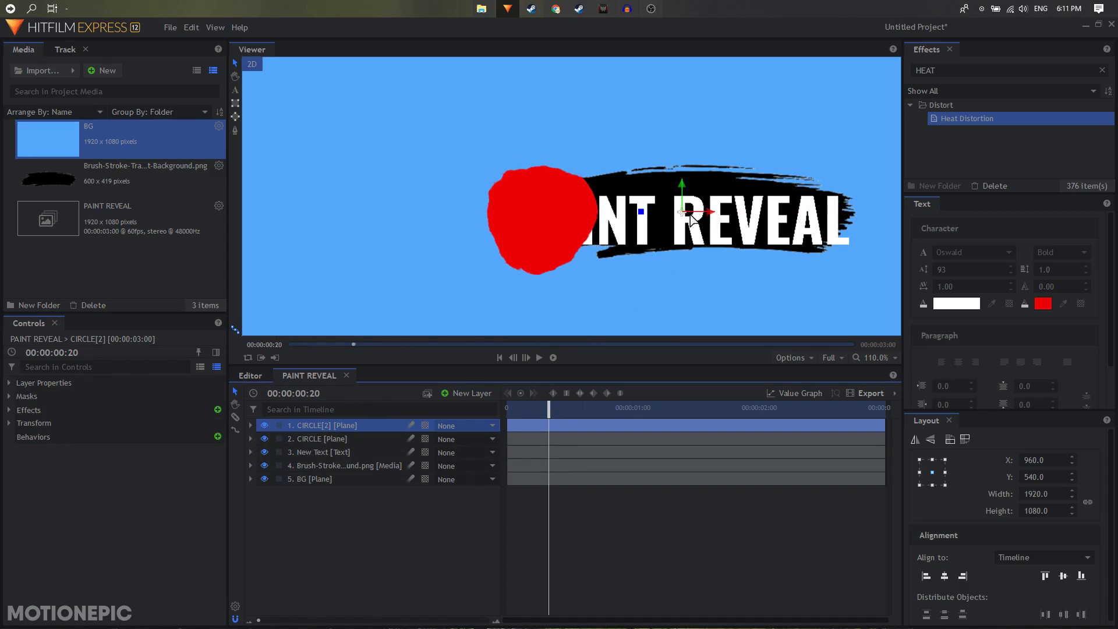
pyautogui.moveTo(687, 210); pyautogui.dragTo(724, 182)
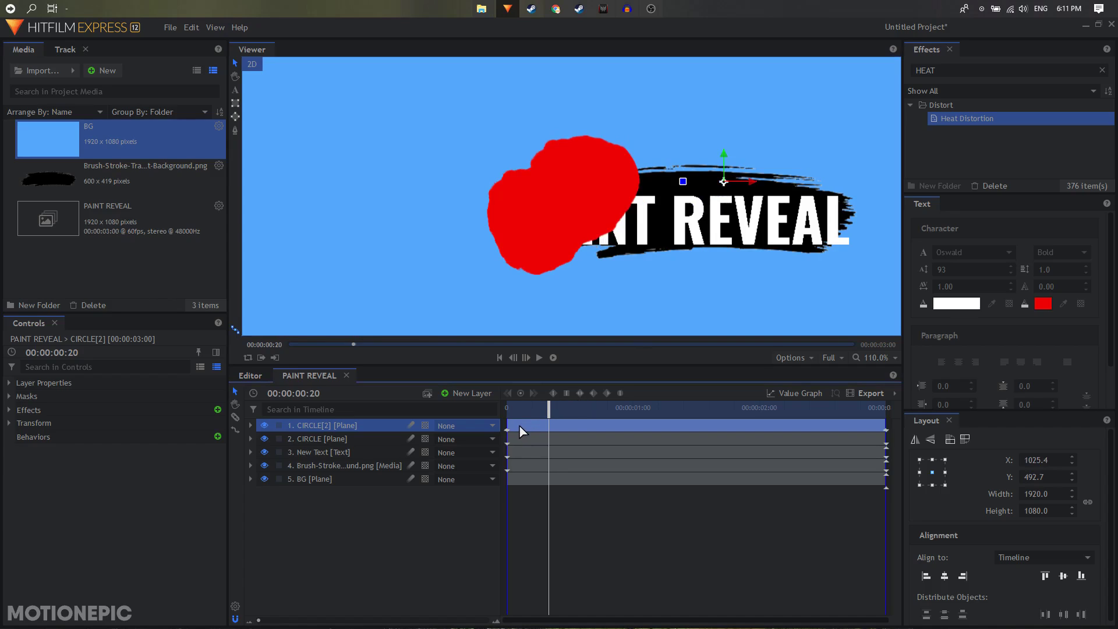
pyautogui.moveTo(521, 426); pyautogui.dragTo(525, 425)
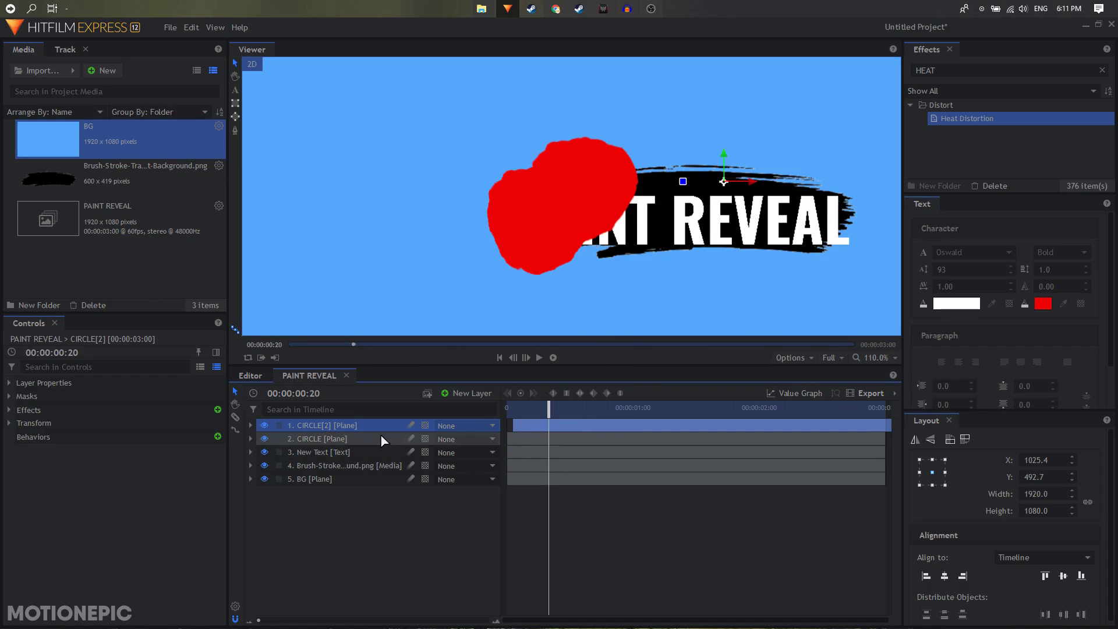
# Duplicate the CIRCLE[2] layer and move the copy down to about X 1055, Y 559 over the brush stroke
pyautogui.hotkey('ctrl', 'd')
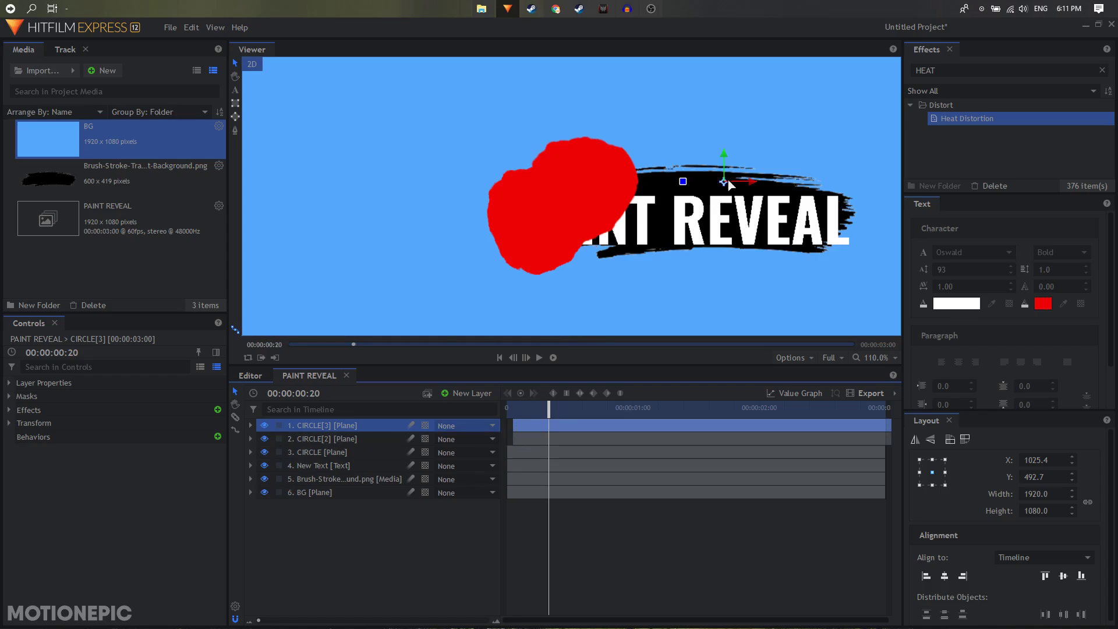
pyautogui.moveTo(723, 182); pyautogui.dragTo(748, 223)
pyautogui.click(294, 428)
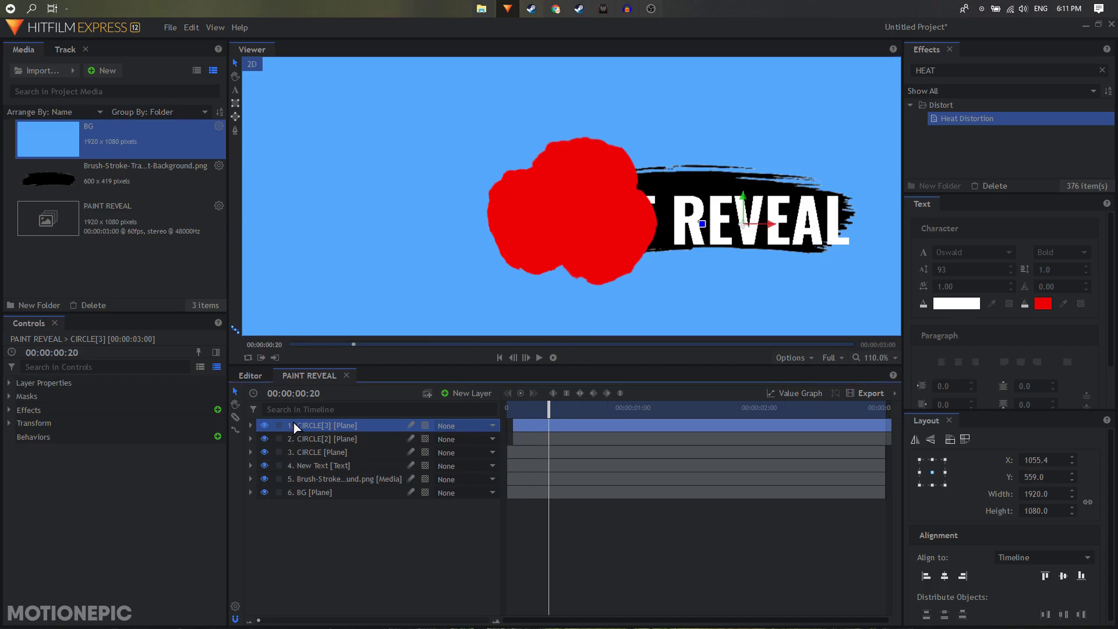
# Set the CIRCLE[3] mask's Scale to 72% at its final keyframe and collapse the layer's properties
pyautogui.doubleClick(294, 428)
pyautogui.doubleClick(300, 439)
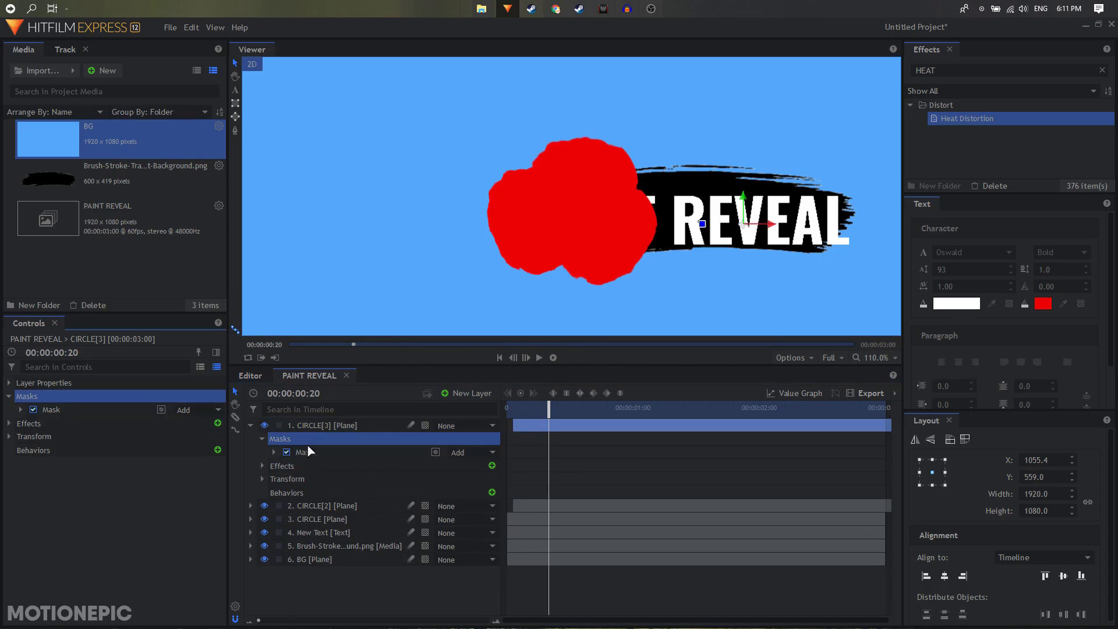
pyautogui.doubleClick(313, 453)
pyautogui.doubleClick(317, 480)
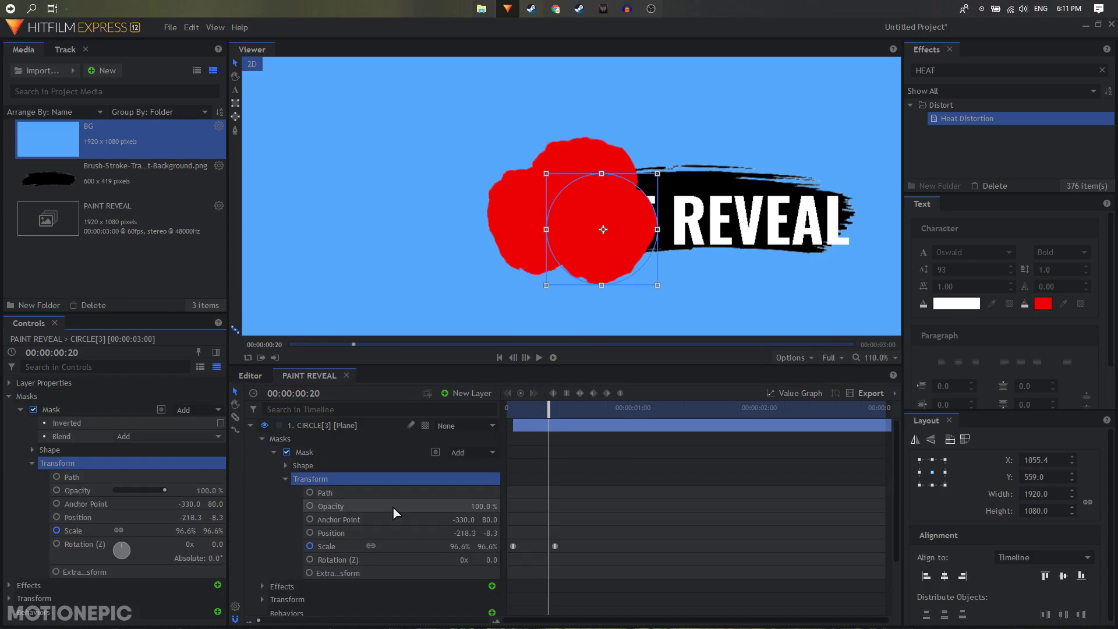
pyautogui.moveTo(549, 547); pyautogui.dragTo(554, 548)
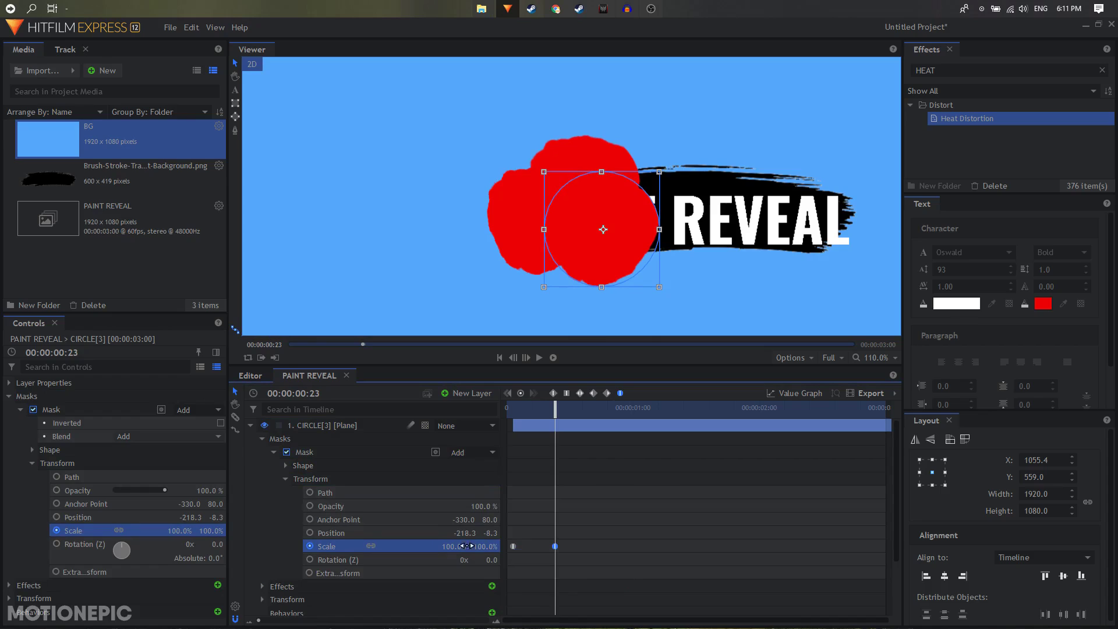
pyautogui.moveTo(453, 547); pyautogui.dragTo(420, 546)
pyautogui.click(251, 425)
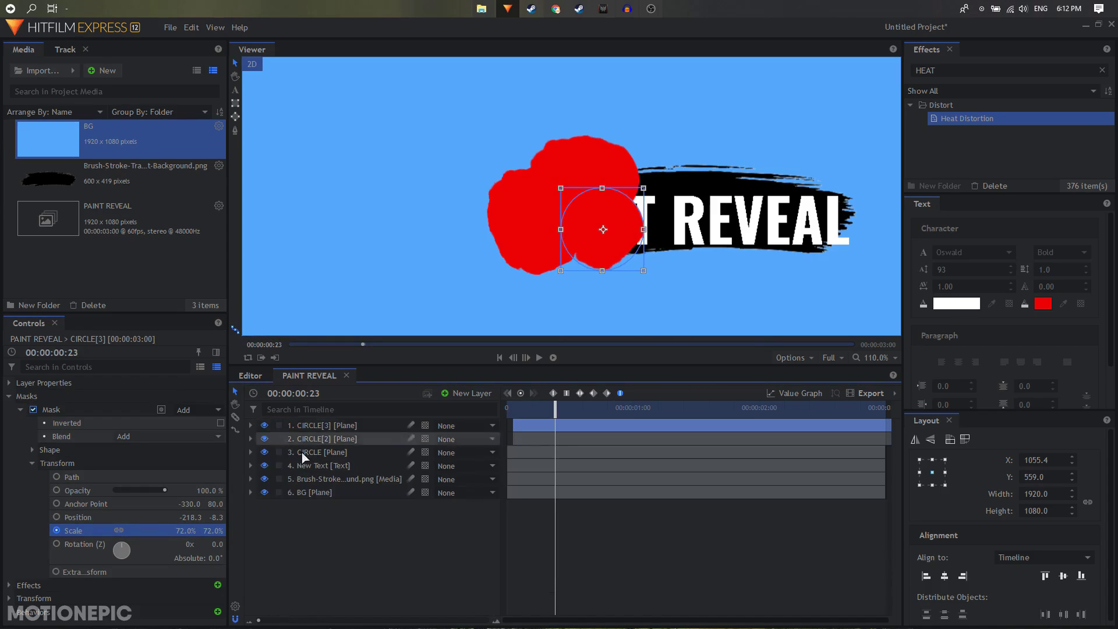
# Duplicate the CIRCLE[3] layer and shift it and its copy to progressively later starts in the timeline
pyautogui.click(337, 453)
pyautogui.click(333, 428)
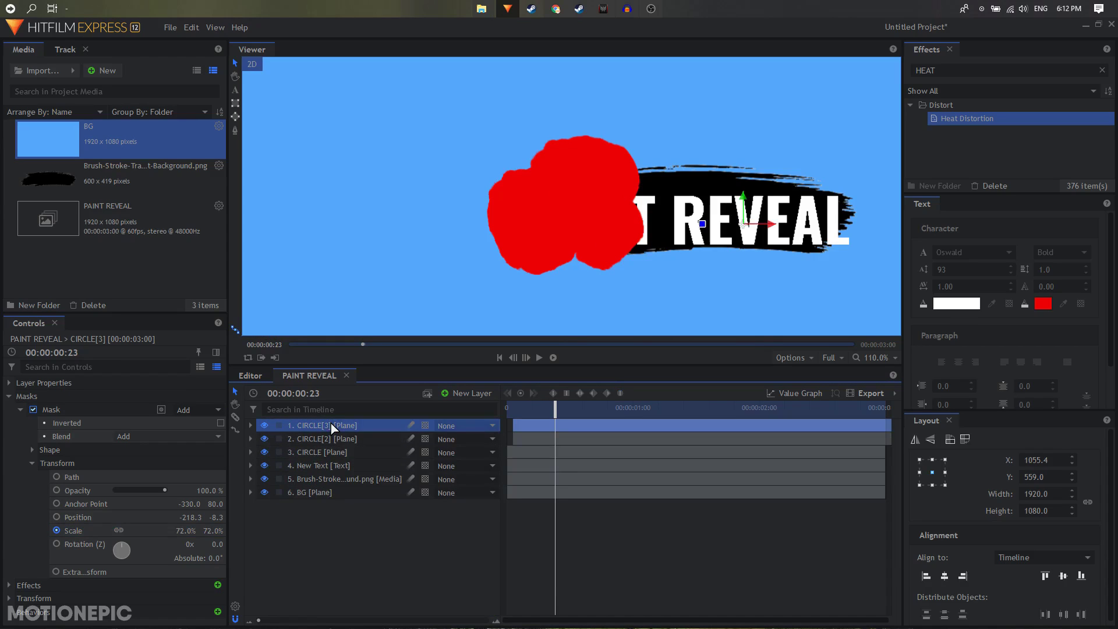
pyautogui.hotkey('ctrl', 'd')
pyautogui.click(526, 438)
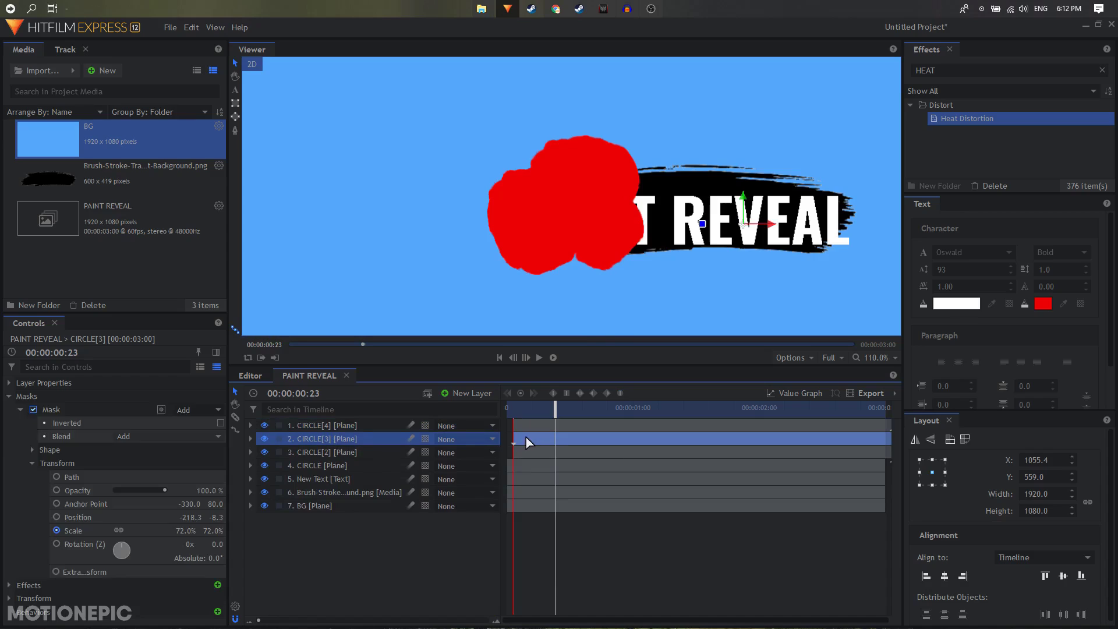
pyautogui.moveTo(528, 432); pyautogui.dragTo(543, 434)
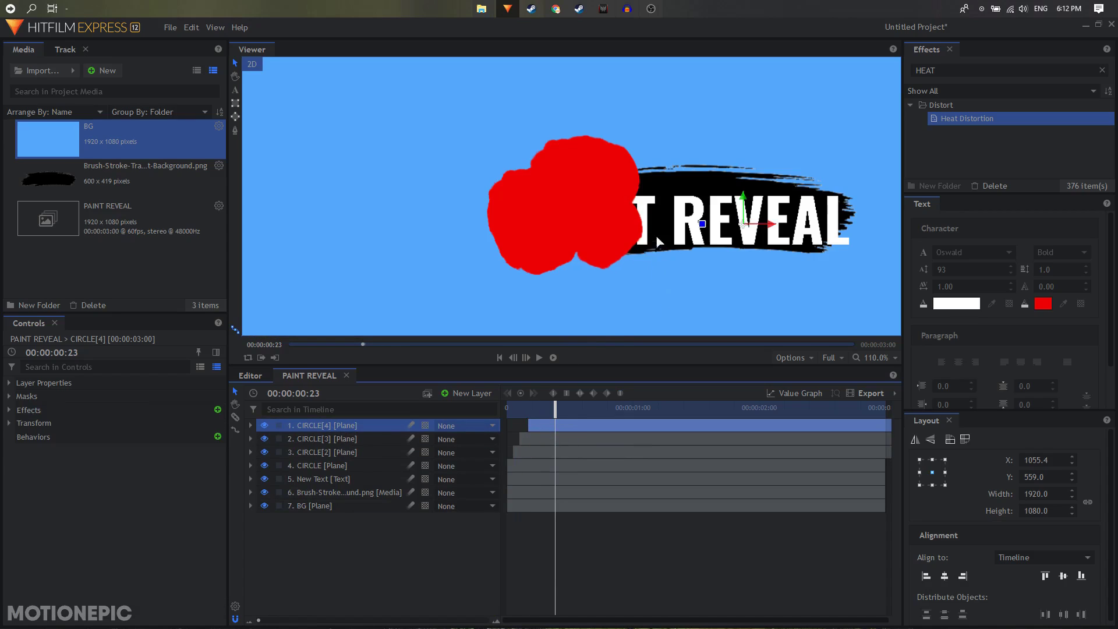
# Add two more staggered circle copies along the stroke's lower part and adjust their mask Scale keyframes at 00:00:00:34 and 00:00:00:38
pyautogui.press('h')
pyautogui.moveTo(655, 236); pyautogui.dragTo(547, 235)
pyautogui.press('v')
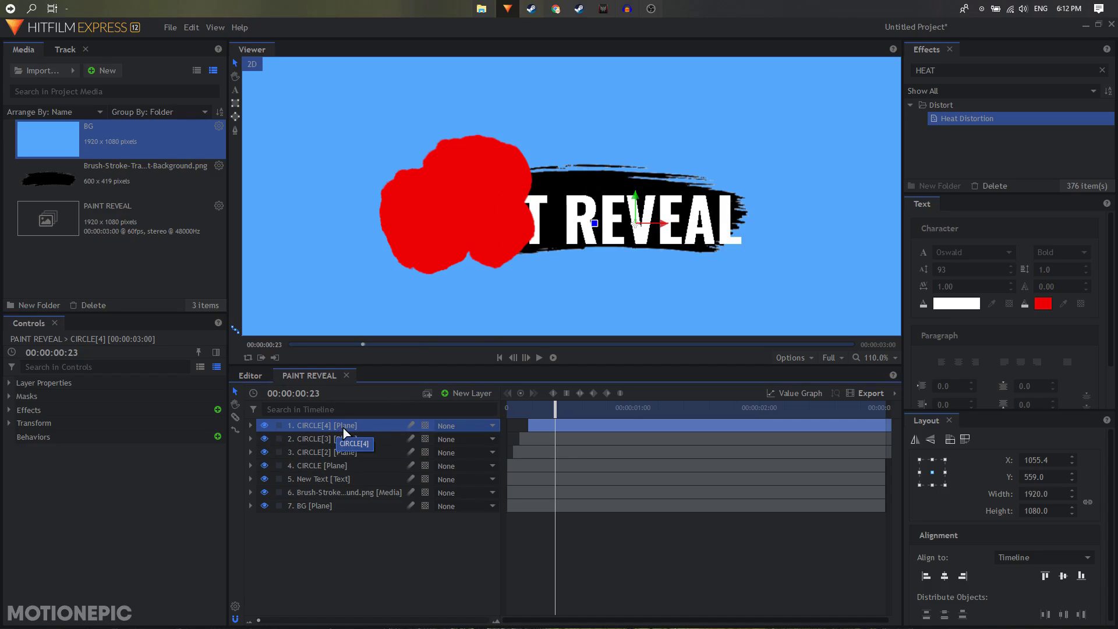
pyautogui.hotkey('ctrl', 'd')
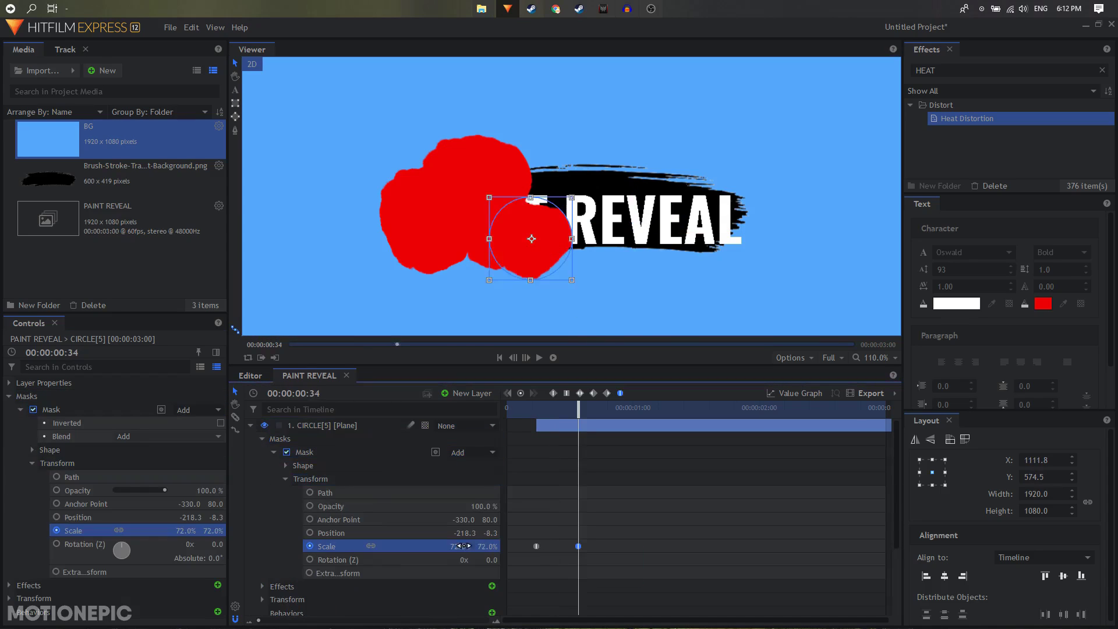
pyautogui.moveTo(462, 545); pyautogui.dragTo(489, 545)
pyautogui.hotkey('ctrl', 'd')
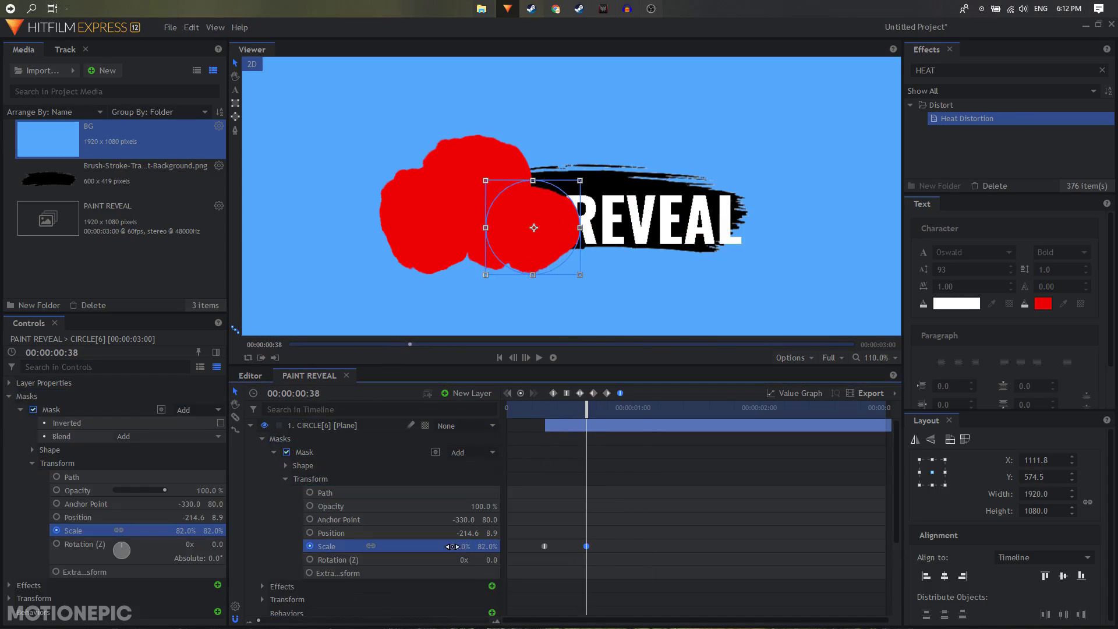
pyautogui.moveTo(452, 546); pyautogui.dragTo(419, 546)
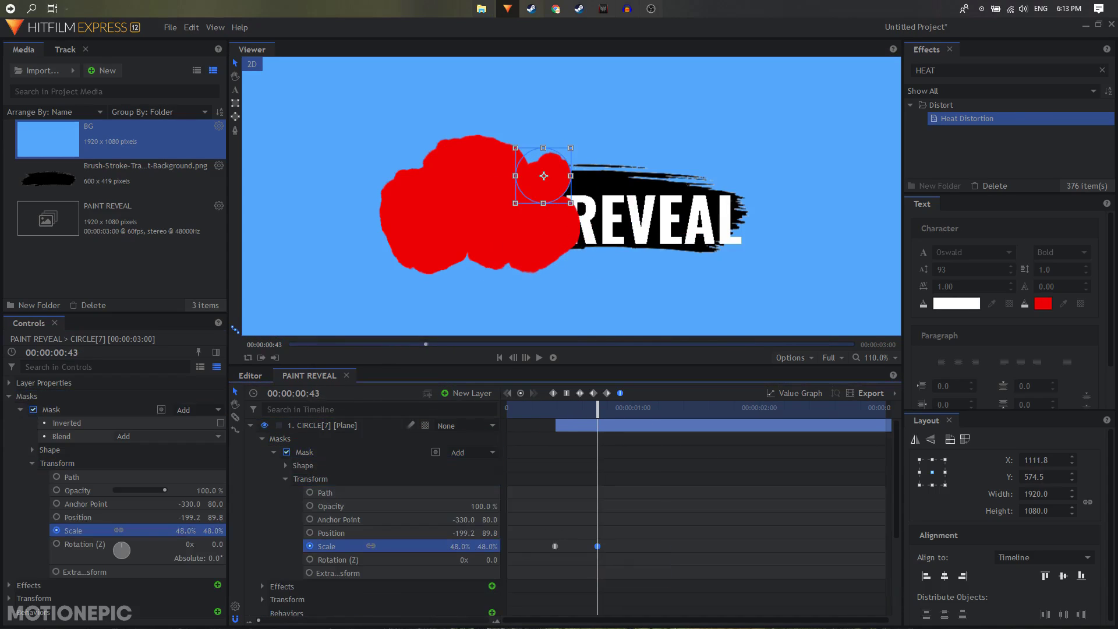
# Cover the rest of the brush stroke and text with staggered circle copies up to CIRCLE[12], varying each mask's position and Scale
pyautogui.moveTo(543, 175); pyautogui.dragTo(585, 235)
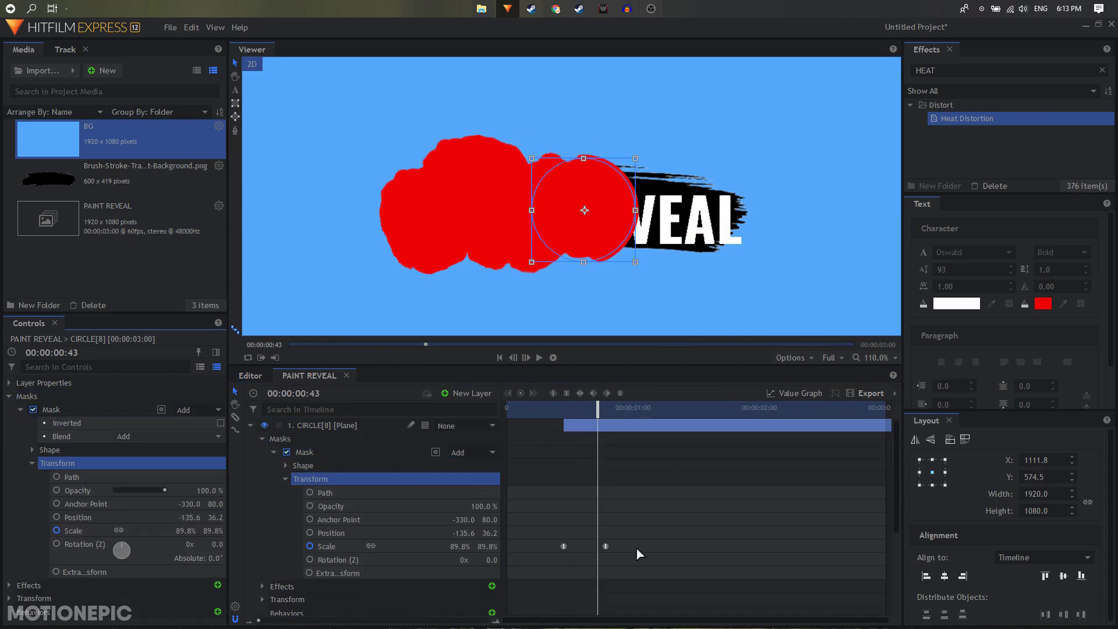
pyautogui.moveTo(581, 205); pyautogui.dragTo(643, 229)
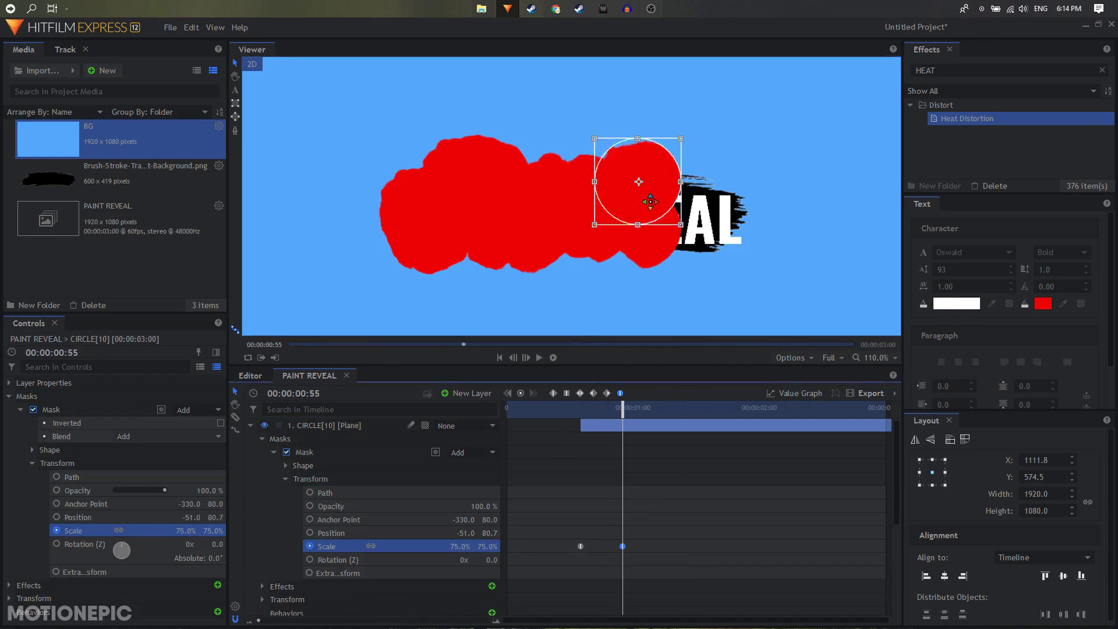
pyautogui.moveTo(645, 200); pyautogui.dragTo(687, 224)
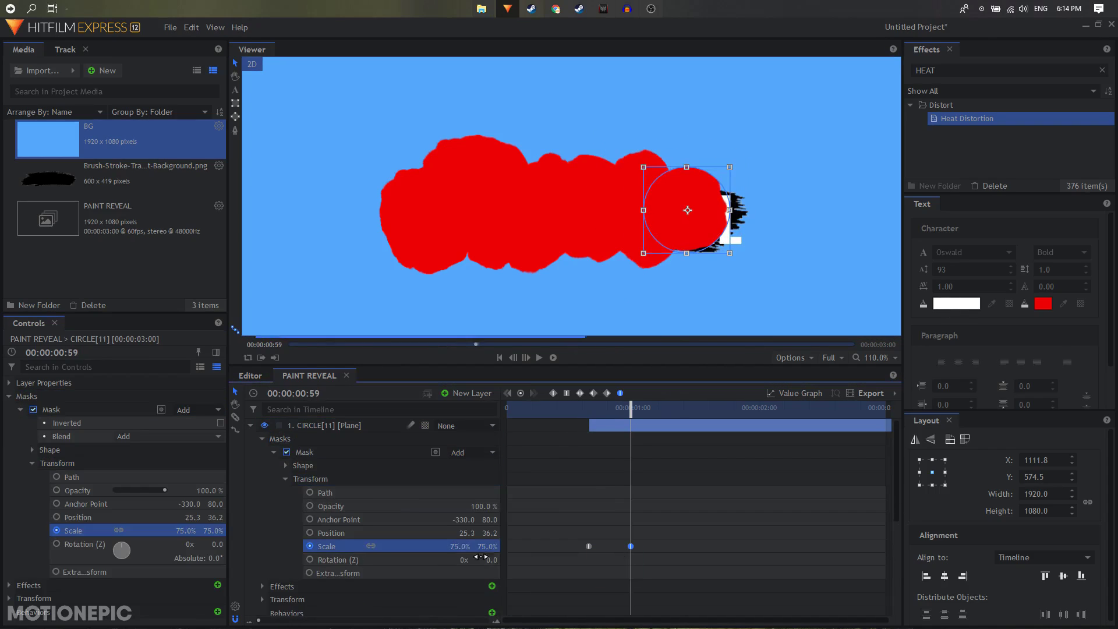
pyautogui.moveTo(690, 219); pyautogui.dragTo(711, 257)
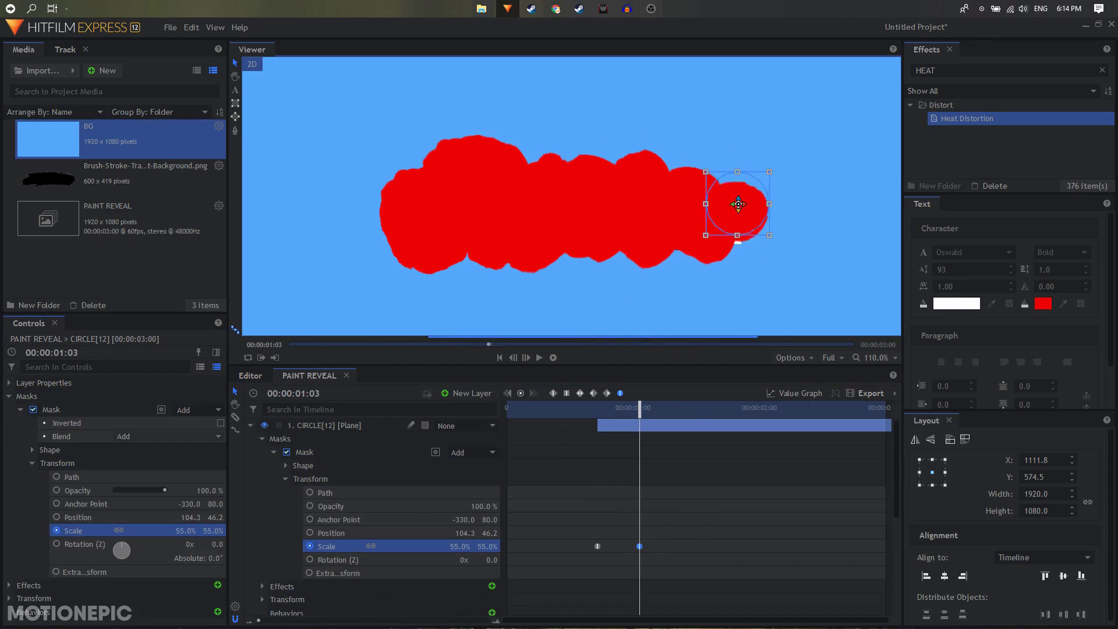
pyautogui.moveTo(734, 207); pyautogui.dragTo(737, 223)
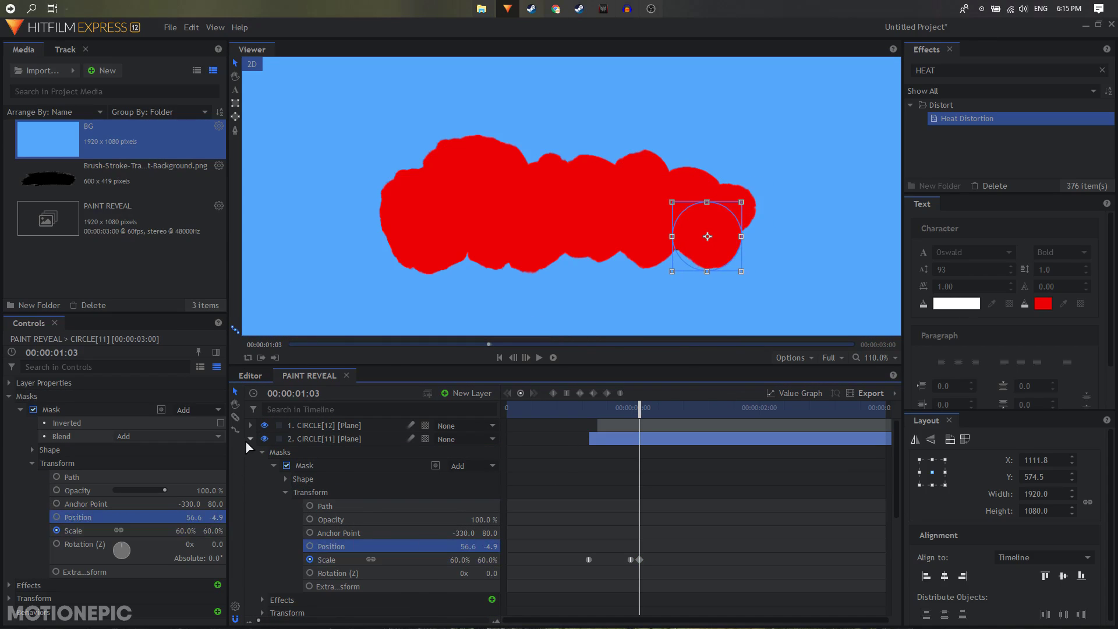
pyautogui.click(250, 440)
pyautogui.click(594, 475)
pyautogui.click(554, 450)
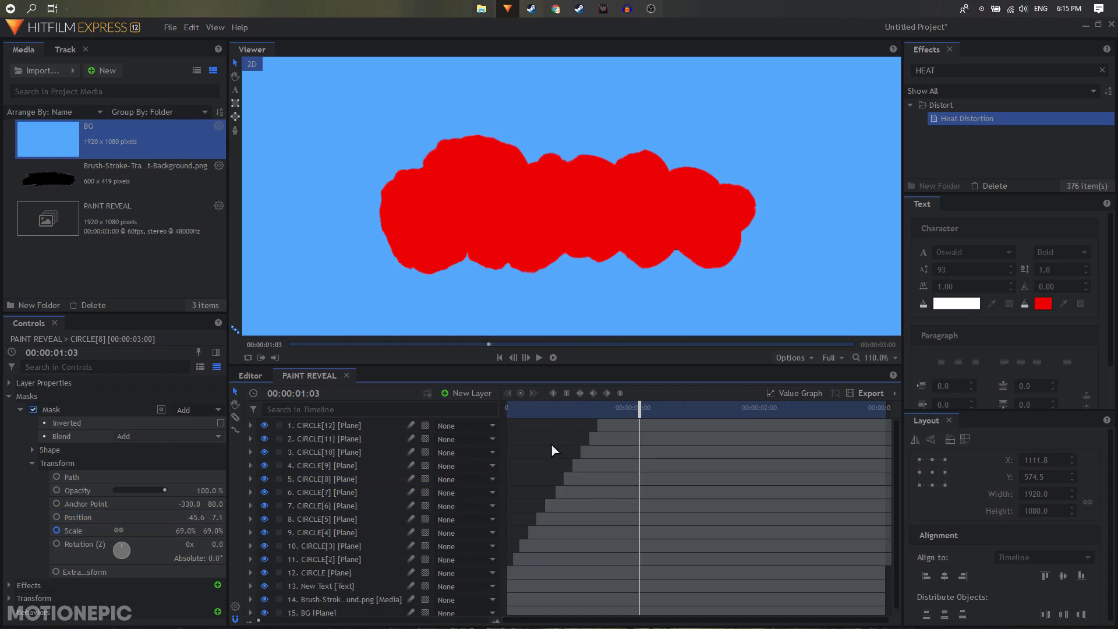
pyautogui.scroll(-4, 589, 229)
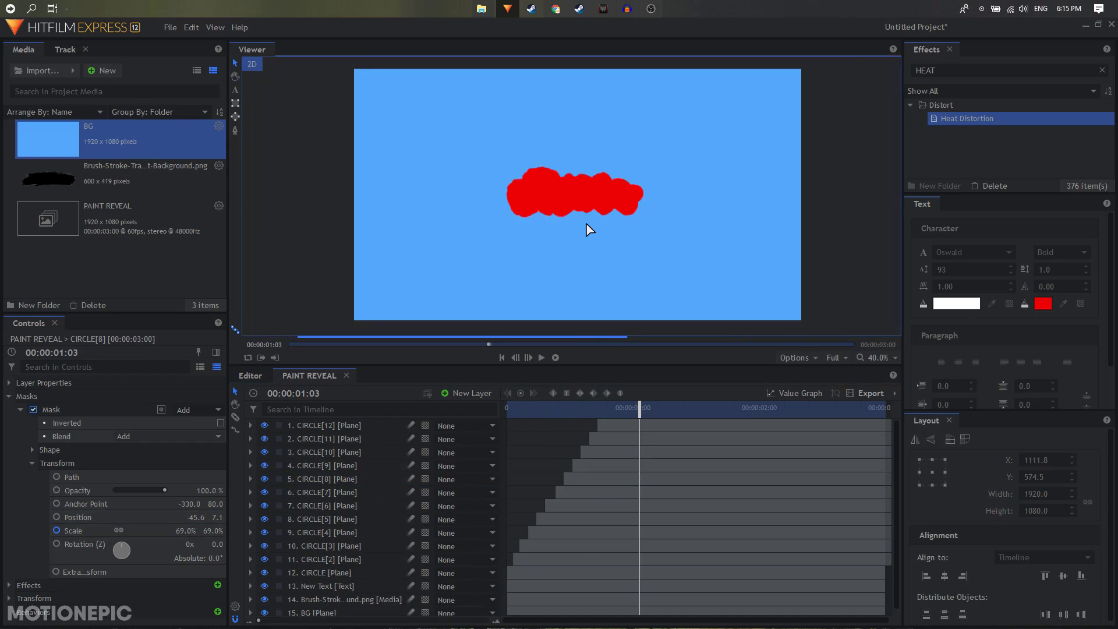
# Group all twelve circle layers, CIRCLE through CIRCLE[12], into a new composite shot named MASK
pyautogui.click(334, 427)
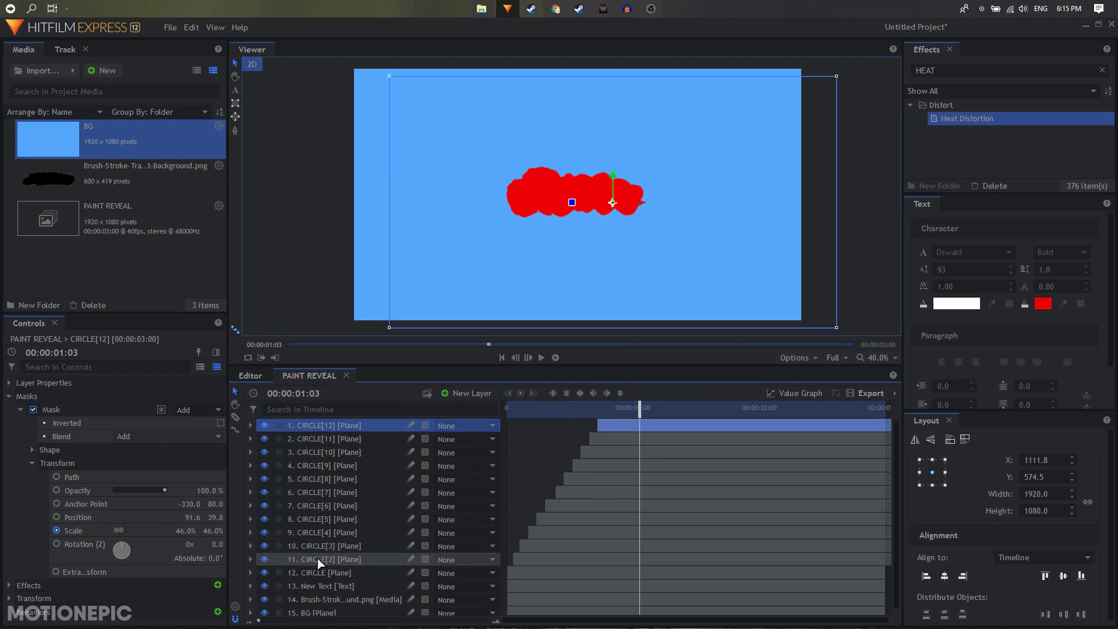
pyautogui.keyDown('shift'); pyautogui.click(314, 573); pyautogui.keyUp('shift')
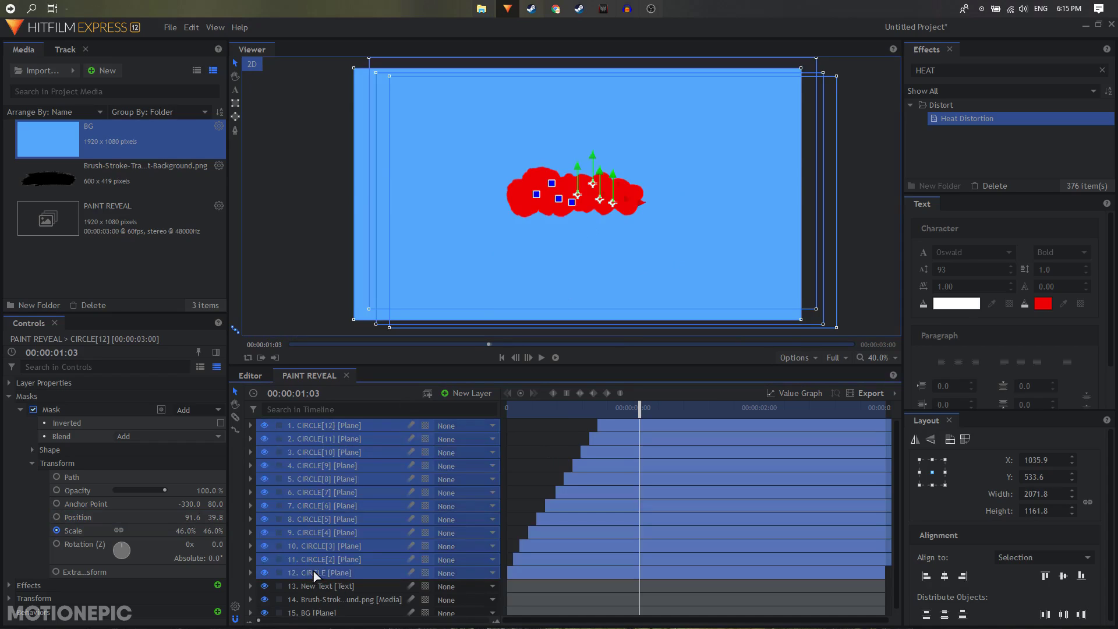
pyautogui.rightClick(314, 573)
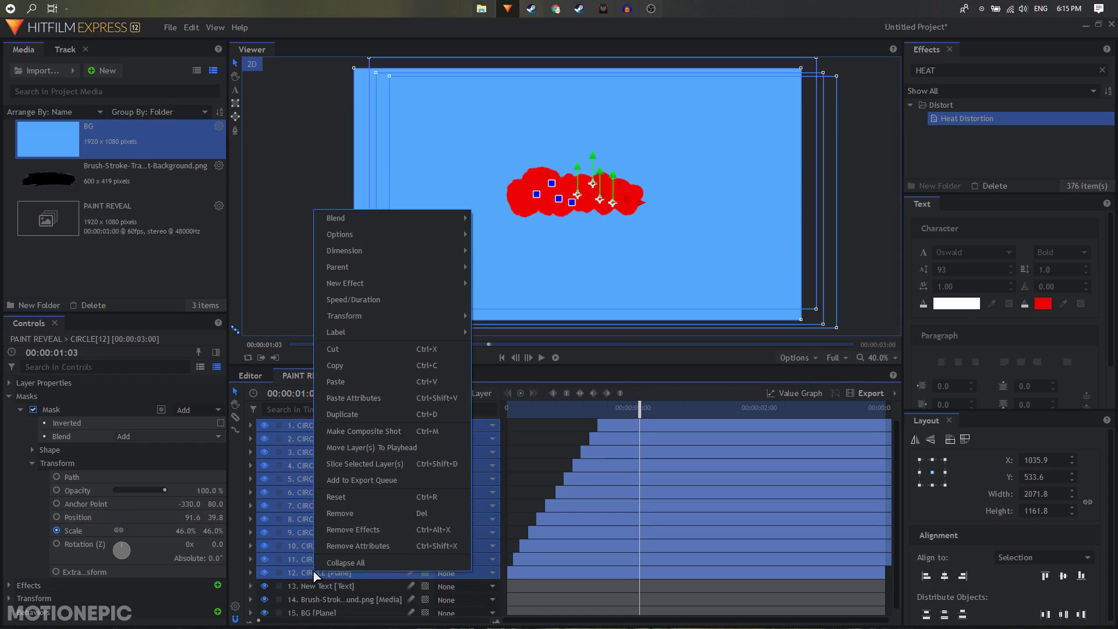
pyautogui.click(371, 431)
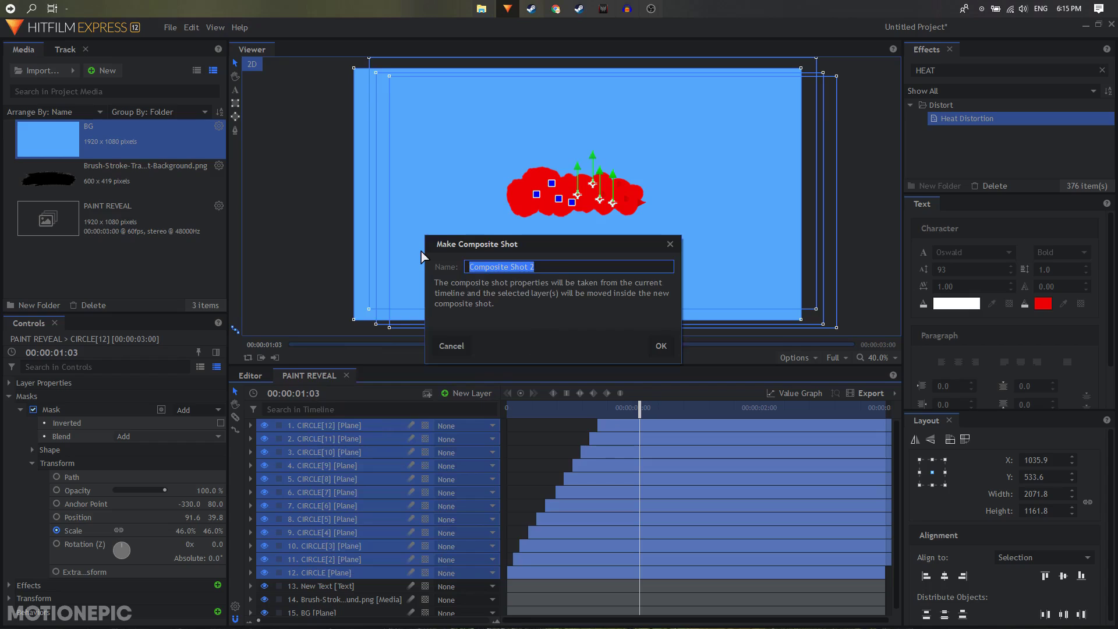
pyautogui.press('Return')
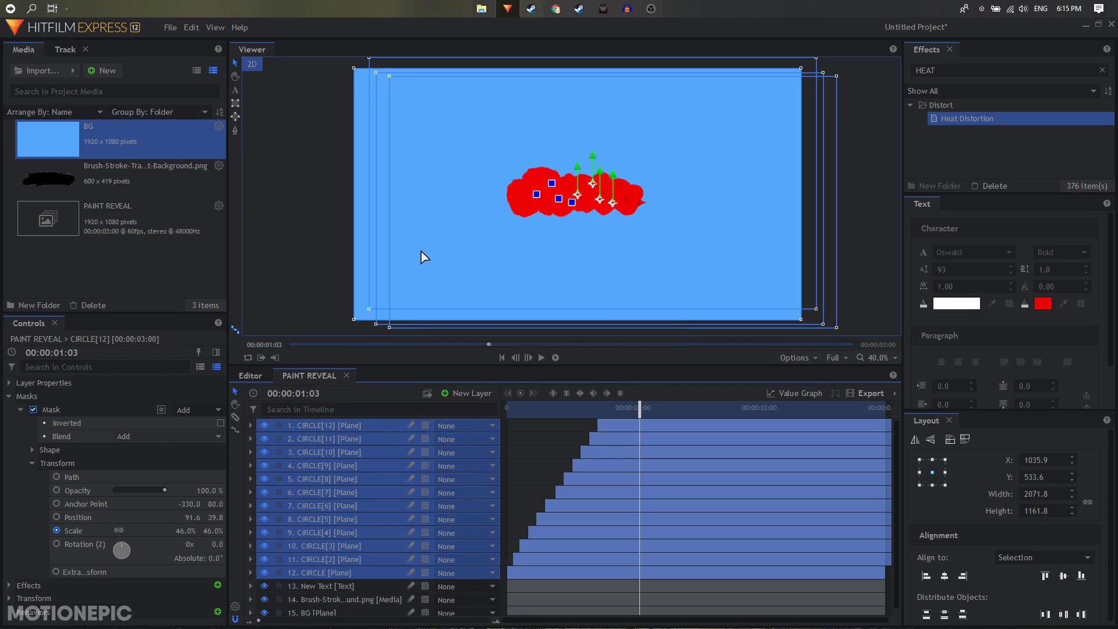
# Hide the MASK and brush stroke layers in the PAINT REVEAL timeline
pyautogui.click(309, 376)
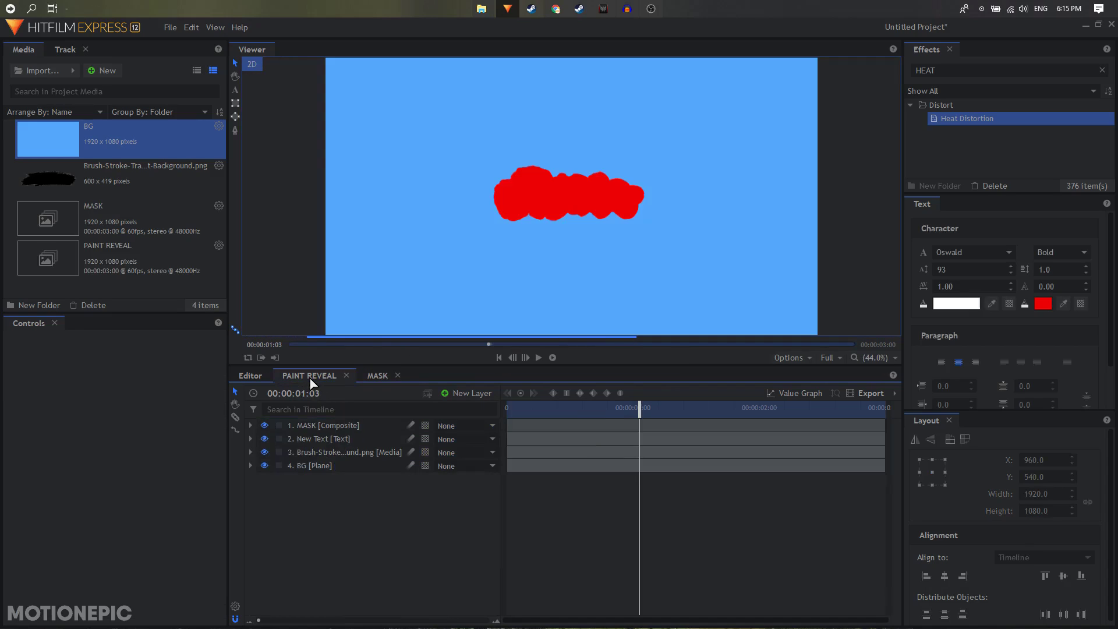
pyautogui.click(264, 425)
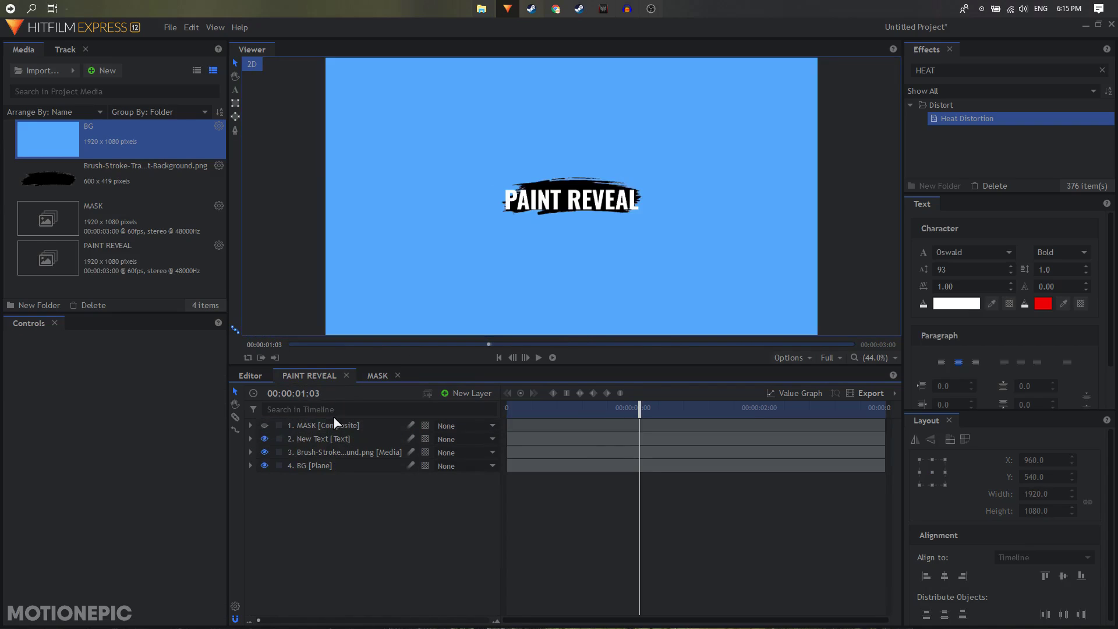
pyautogui.click(308, 453)
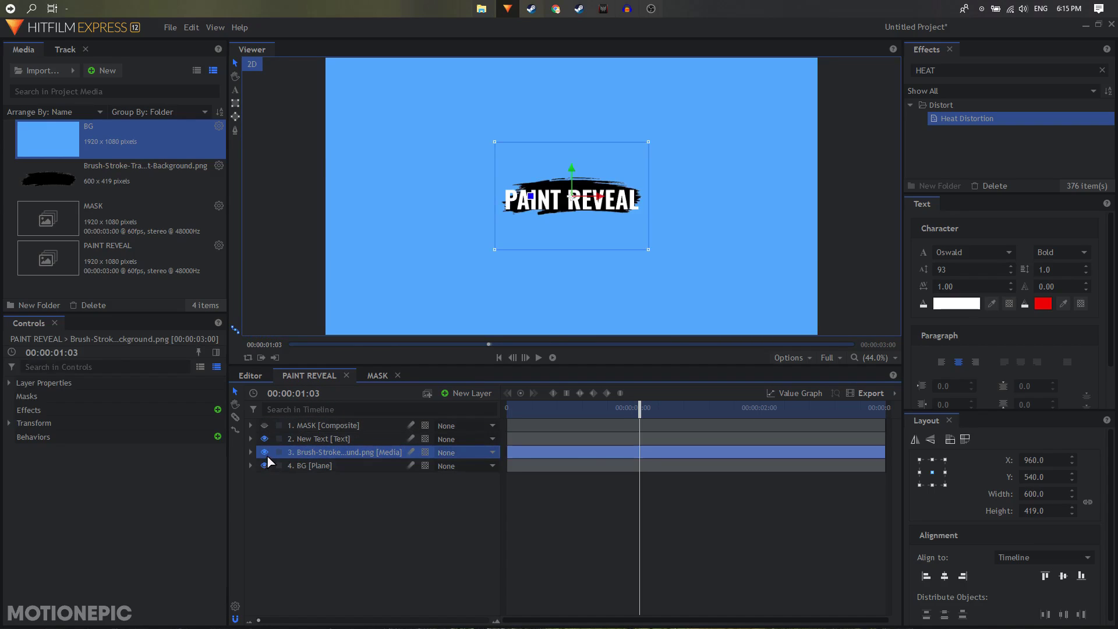
pyautogui.click(265, 453)
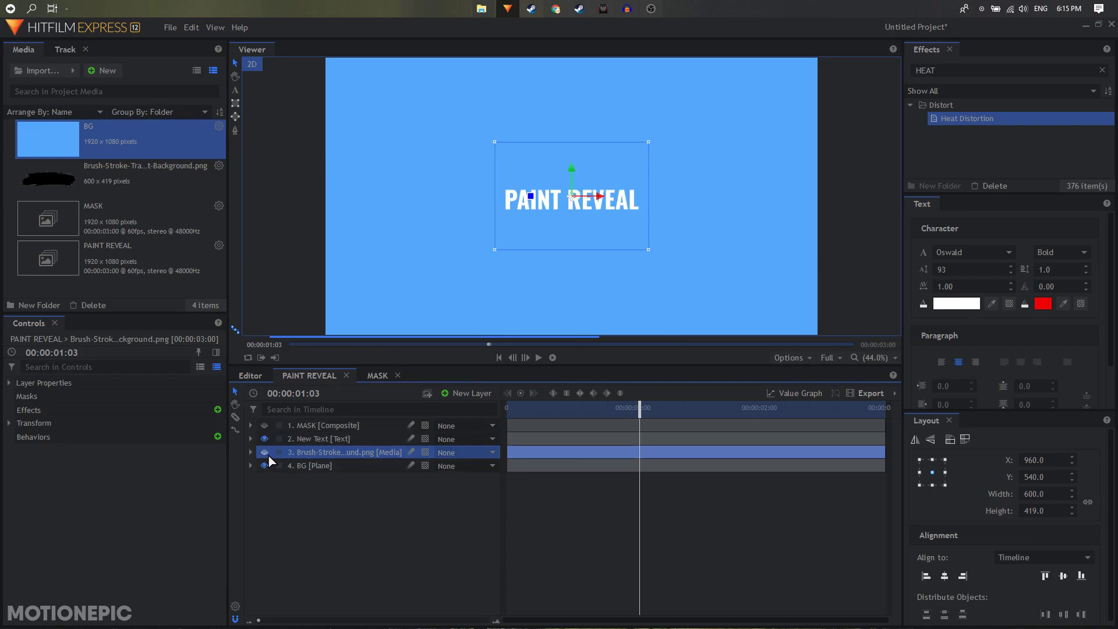
# Find the Set Matte effect and apply it to the New Text layer
pyautogui.click(316, 440)
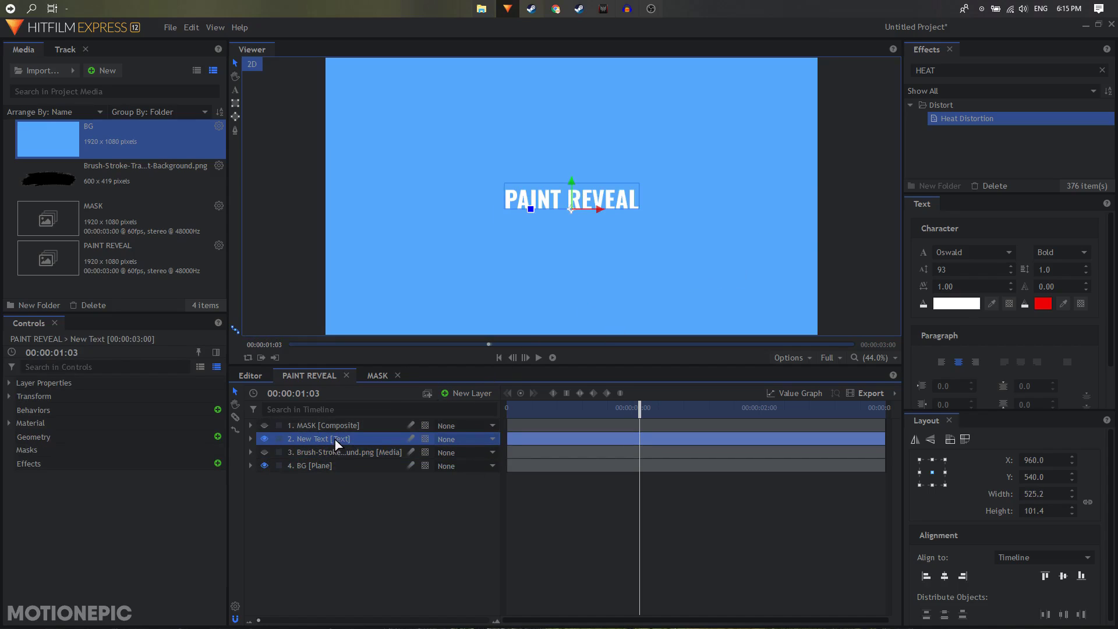
pyautogui.doubleClick(926, 70)
pyautogui.write('SET')
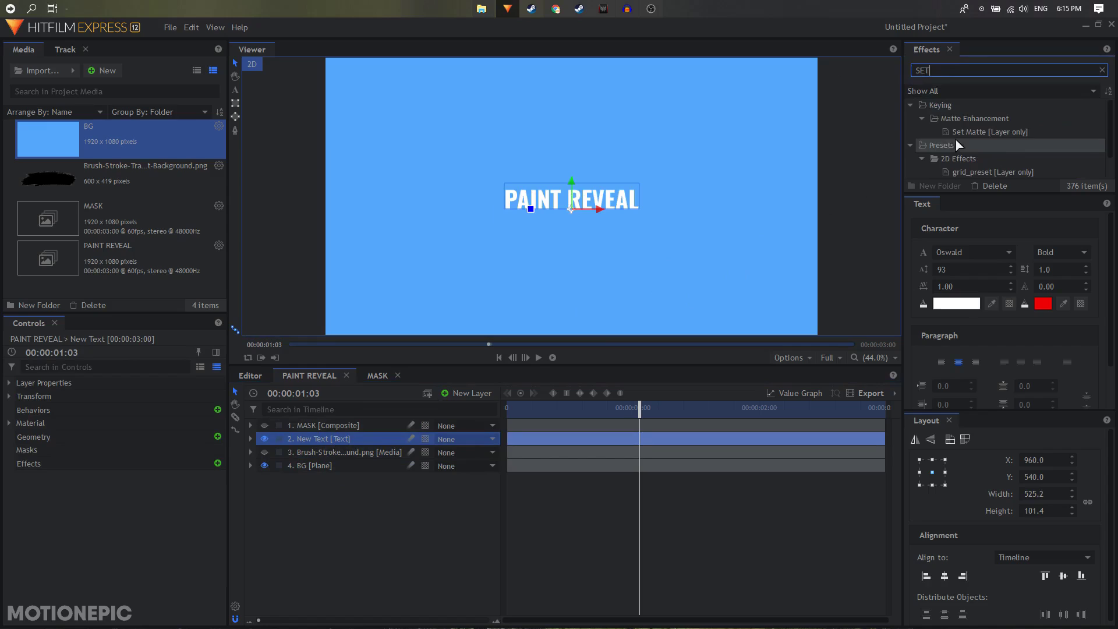
pyautogui.moveTo(970, 132); pyautogui.dragTo(901, 207)
pyautogui.moveTo(309, 440); pyautogui.dragTo(309, 439)
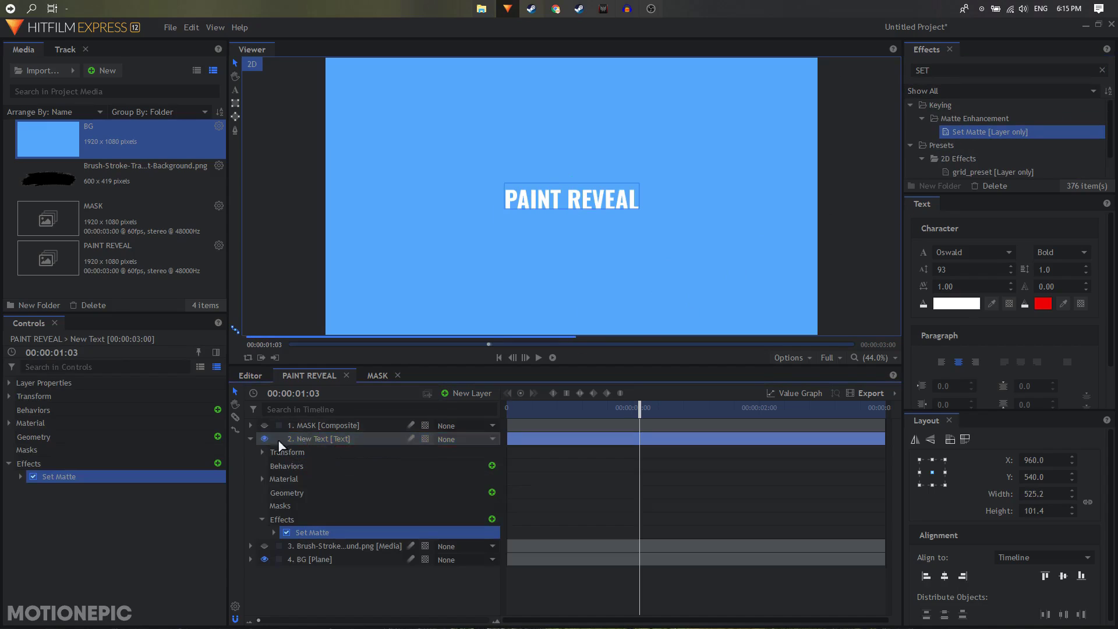
# Set the text's Set Matte source layer to MASK, its Blend to Subtract and enable Invert
pyautogui.click(20, 477)
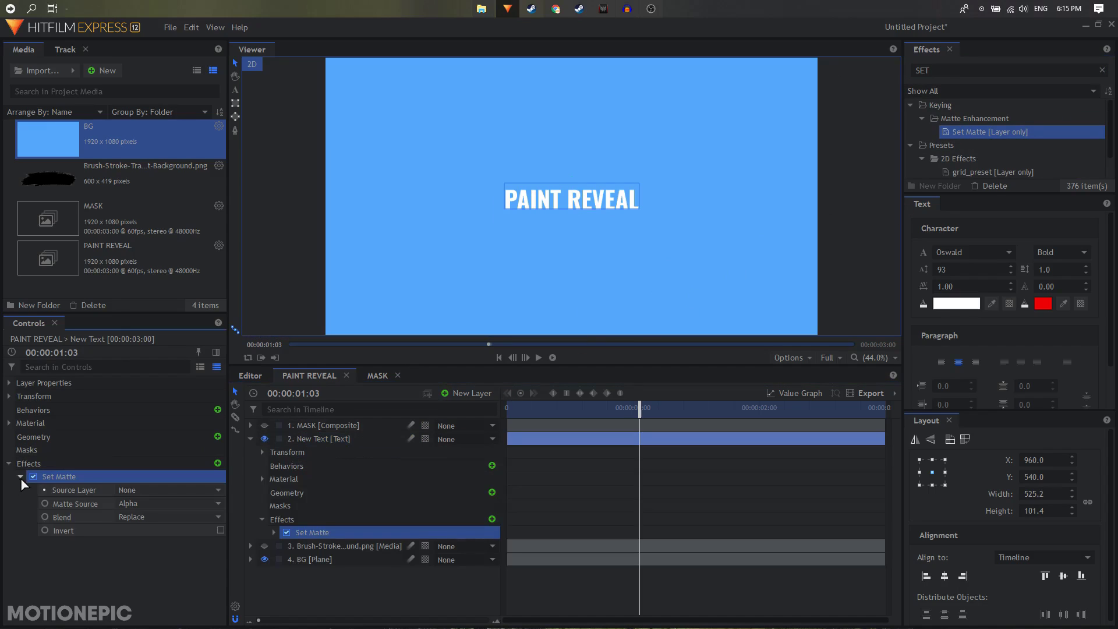
pyautogui.click(133, 493)
pyautogui.click(149, 524)
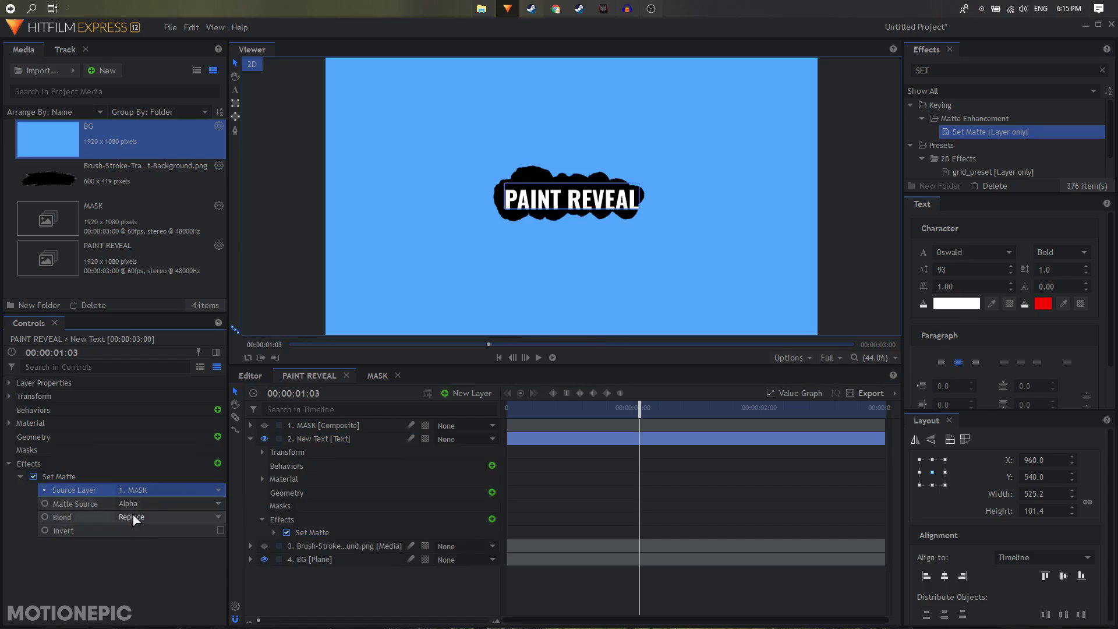
pyautogui.click(134, 518)
pyautogui.click(146, 550)
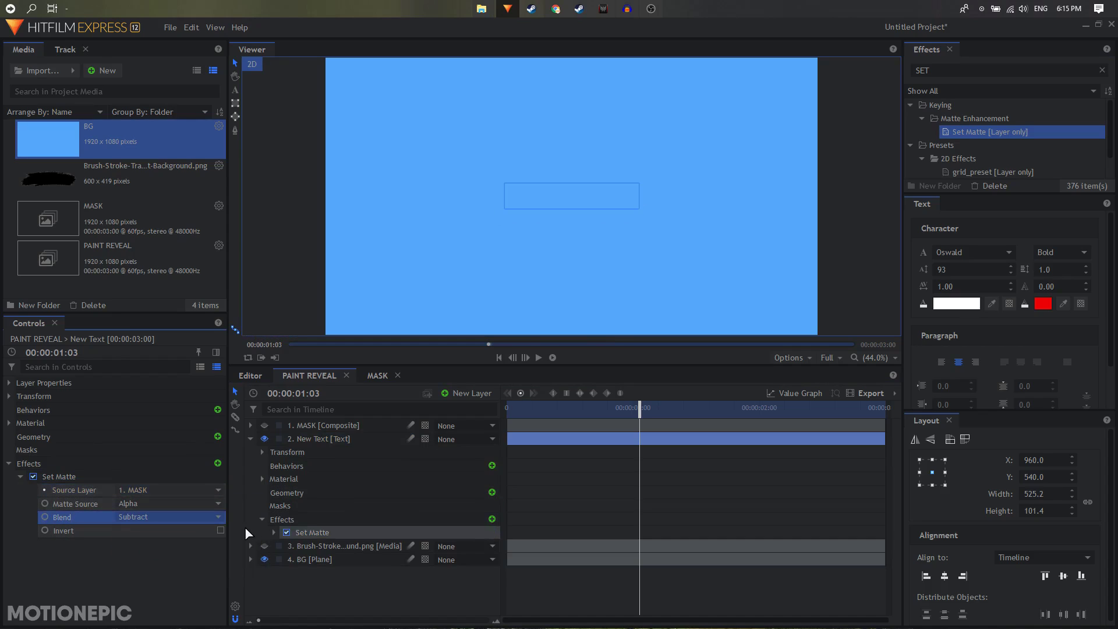
# Play back the text reveal from the timeline's start and check the circle layers inside the MASK composite shot
pyautogui.click(506, 407)
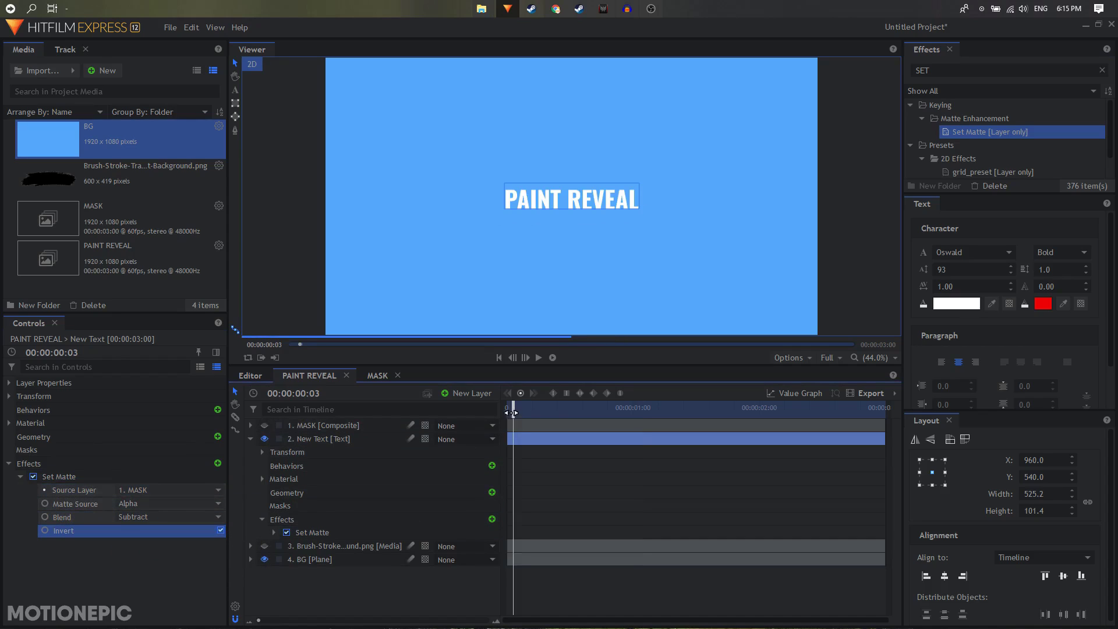
pyautogui.moveTo(500, 409)
pyautogui.mouseDown()
pyautogui.moveTo(606, 408)
pyautogui.moveTo(506, 409)
pyautogui.mouseUp()
pyautogui.click(539, 357)
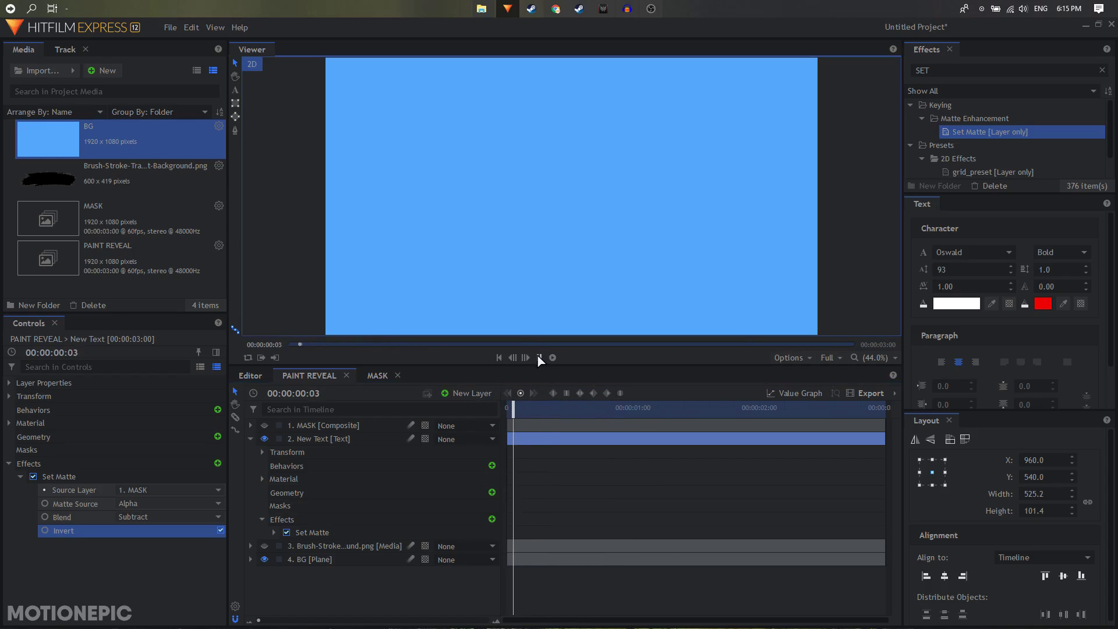
pyautogui.click(377, 376)
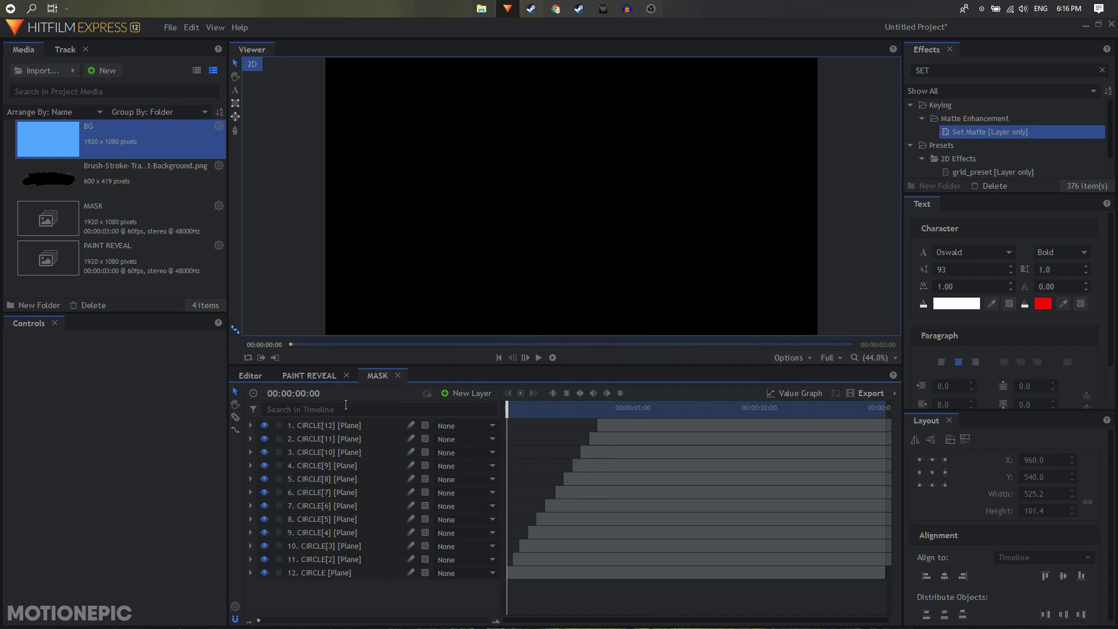
pyautogui.click(318, 379)
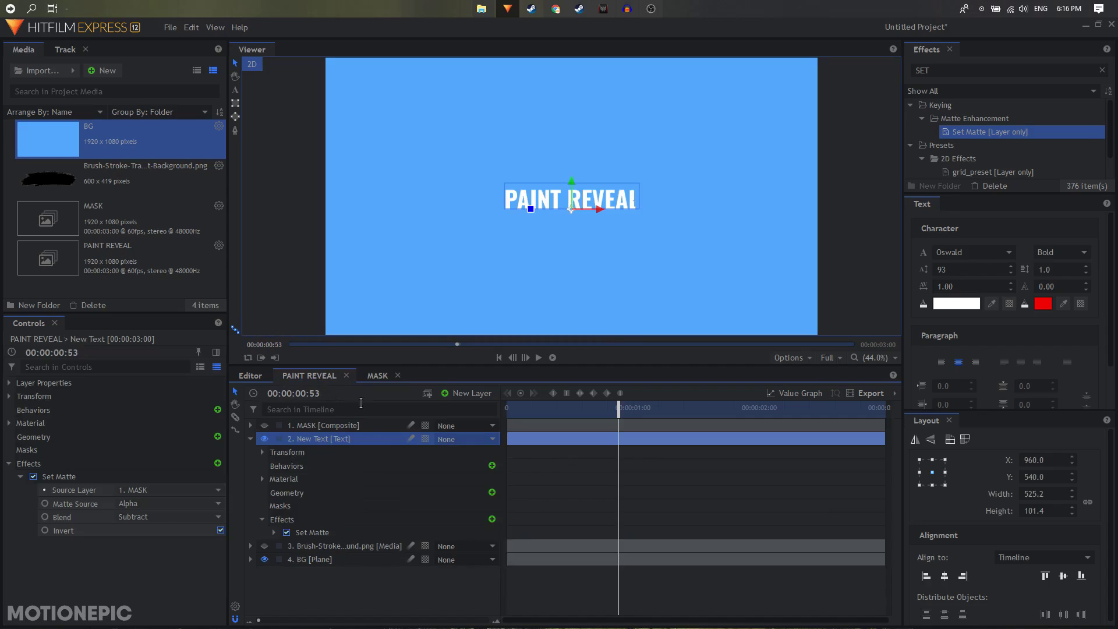
# Collapse the New Text layer, unhide the brush stroke layer and preview it against the text around 00:00:00:07
pyautogui.click(251, 439)
pyautogui.click(317, 453)
pyautogui.click(264, 452)
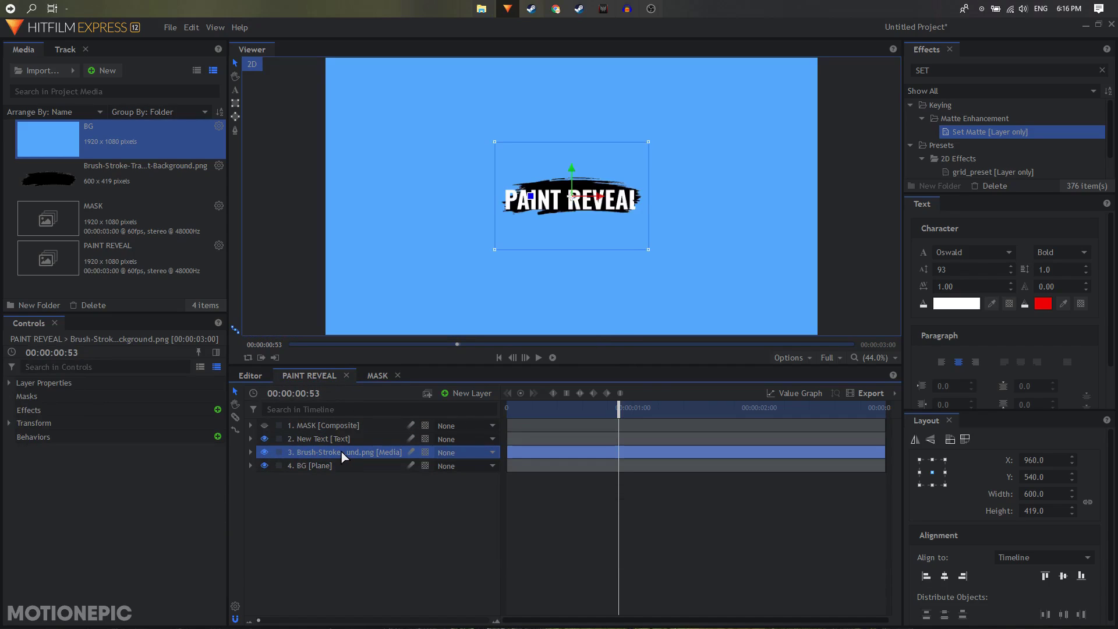
pyautogui.moveTo(343, 457); pyautogui.dragTo(556, 214)
pyautogui.moveTo(540, 415); pyautogui.dragTo(521, 413)
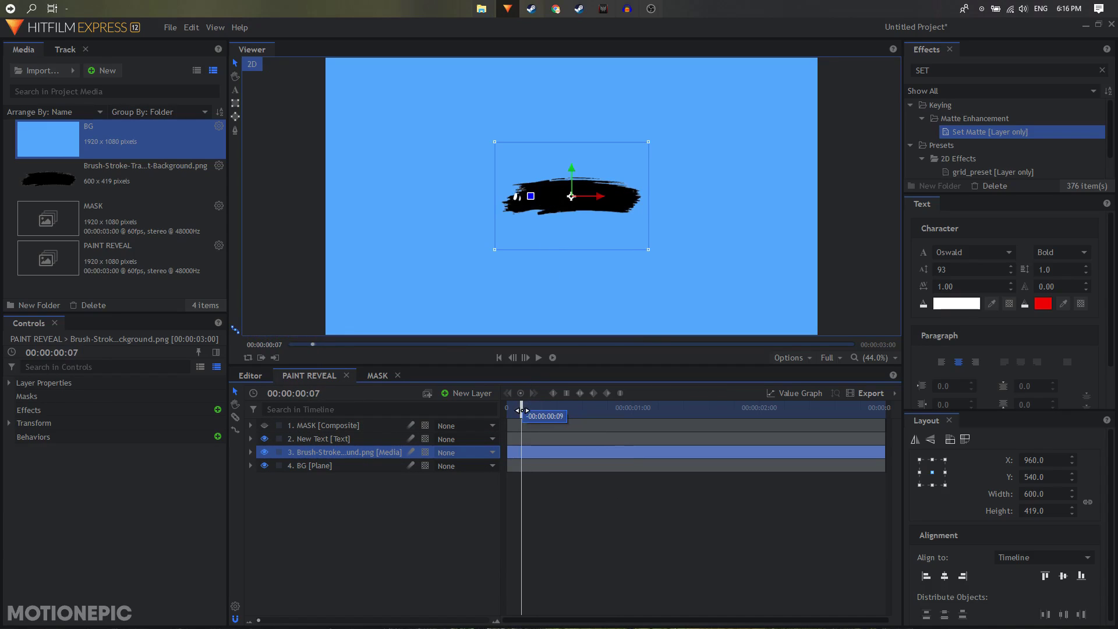
# Duplicate the MASK layer and place the copy directly above the brush stroke layer
pyautogui.click(329, 439)
pyautogui.click(331, 425)
pyautogui.hotkey('ctrl', 'd')
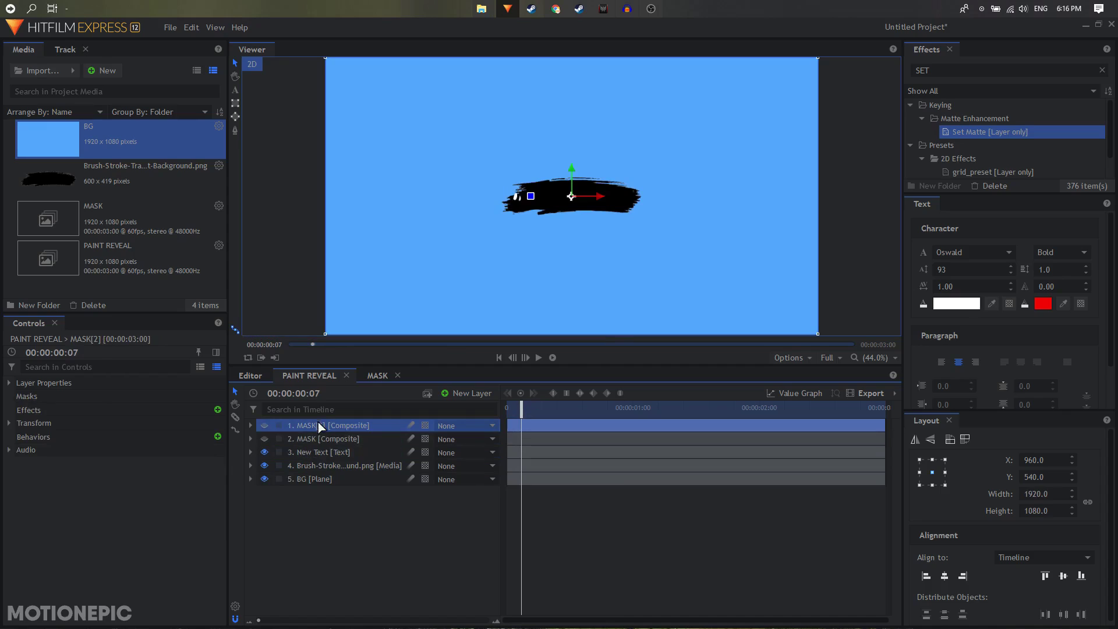
pyautogui.moveTo(320, 427); pyautogui.dragTo(314, 463)
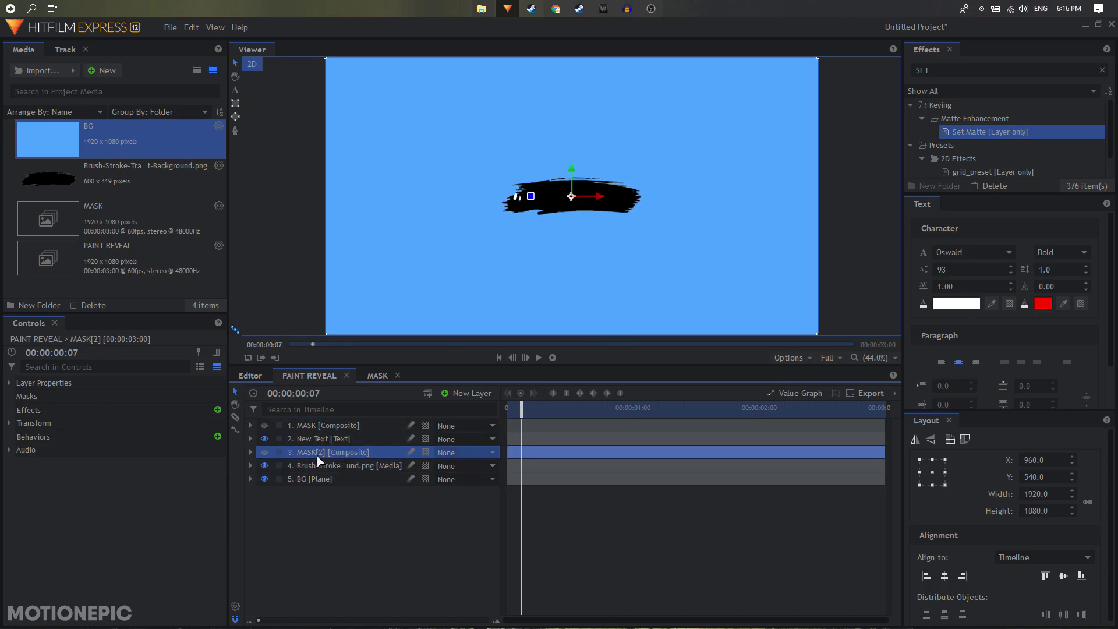
# Apply the Set Matte effect to the brush stroke layer
pyautogui.click(326, 464)
pyautogui.press('Home')
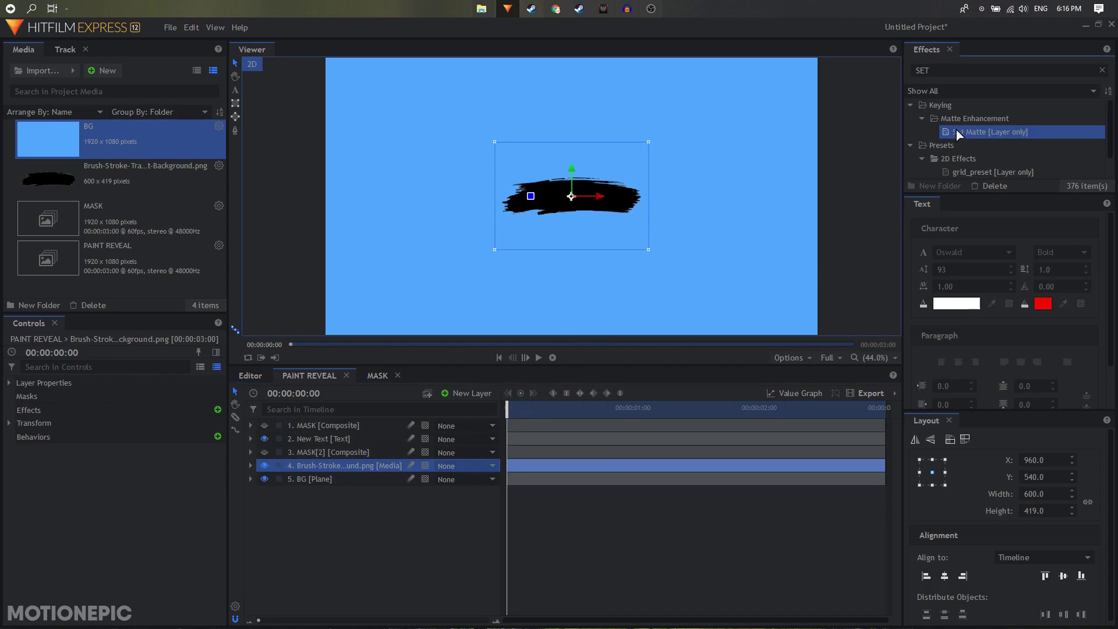
pyautogui.moveTo(343, 467); pyautogui.dragTo(343, 466)
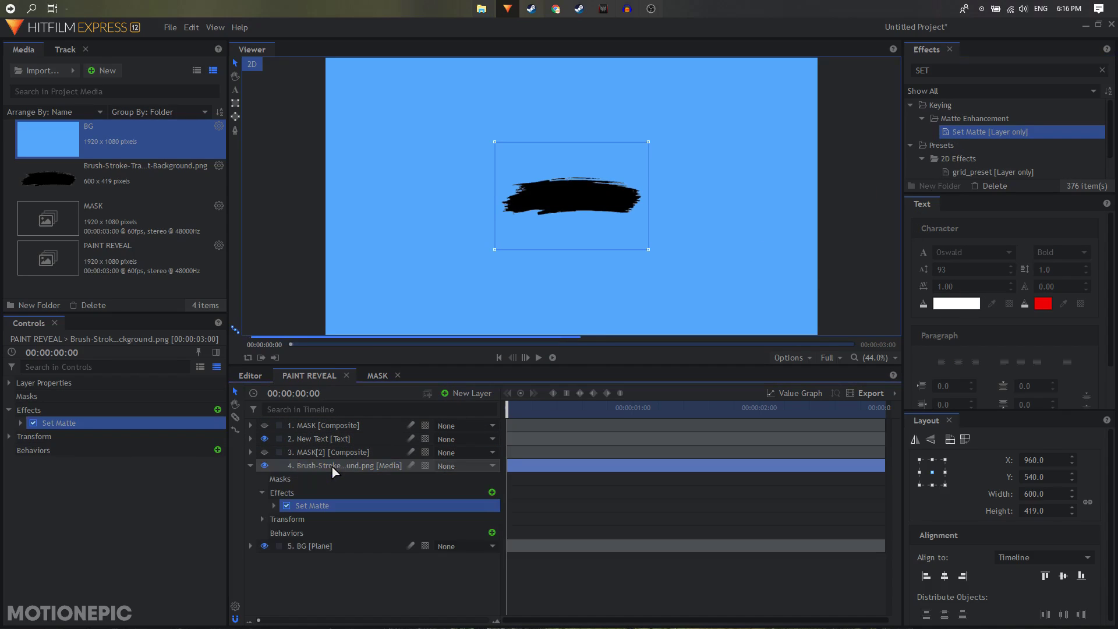
# Set the brush stroke's Set Matte source layer to MASK[2], its Blend to Subtract, enable Invert and collapse the layer
pyautogui.click(20, 423)
pyautogui.click(145, 437)
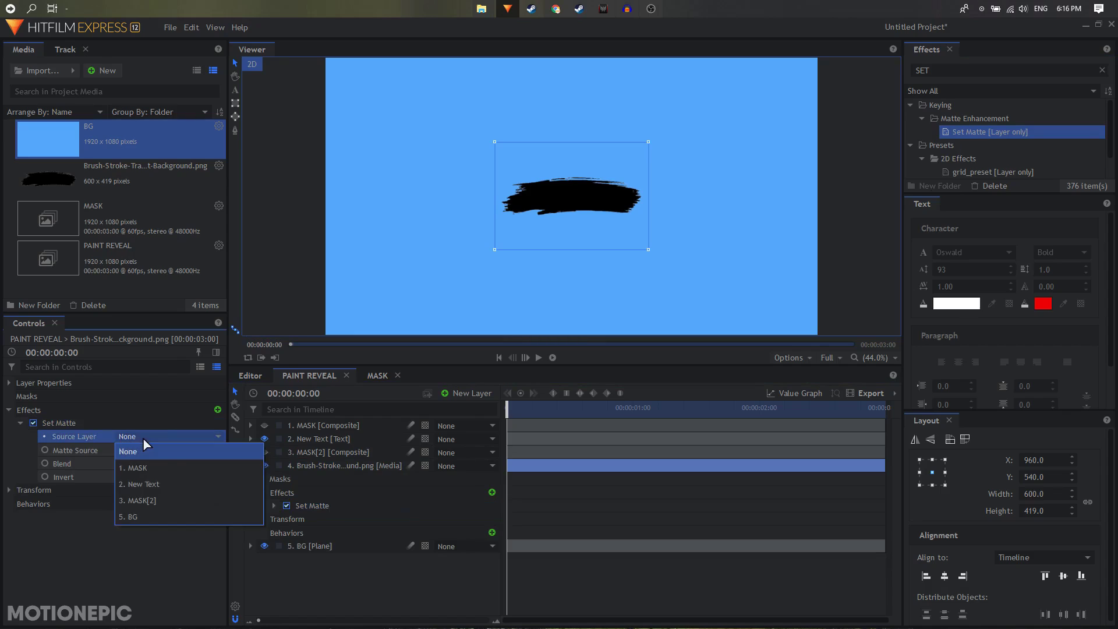
pyautogui.click(150, 502)
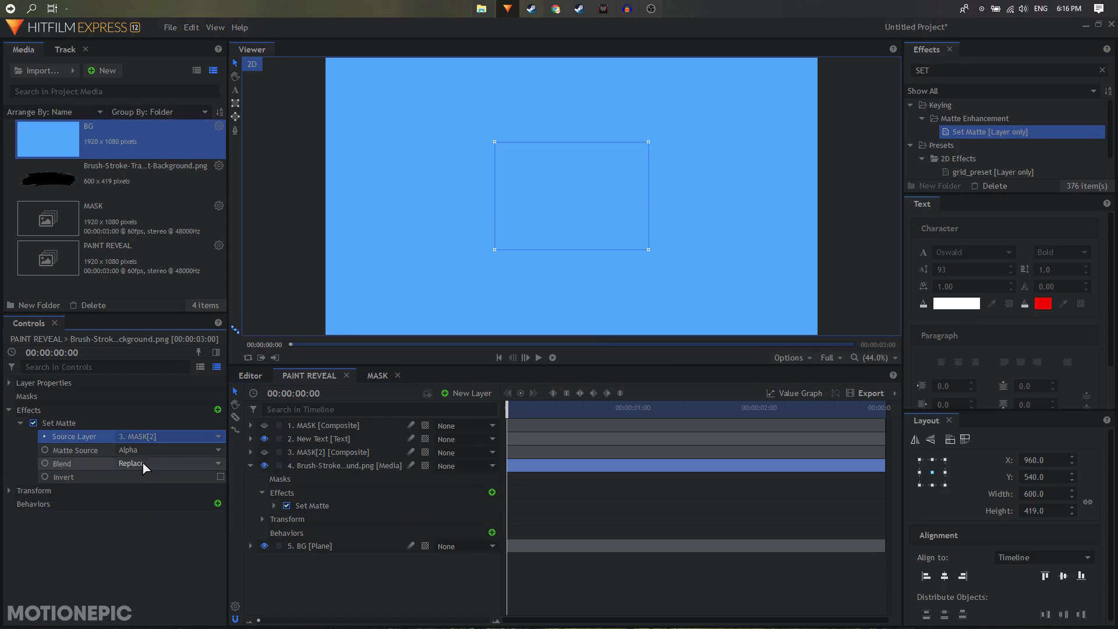
pyautogui.click(144, 463)
pyautogui.click(153, 477)
pyautogui.click(152, 495)
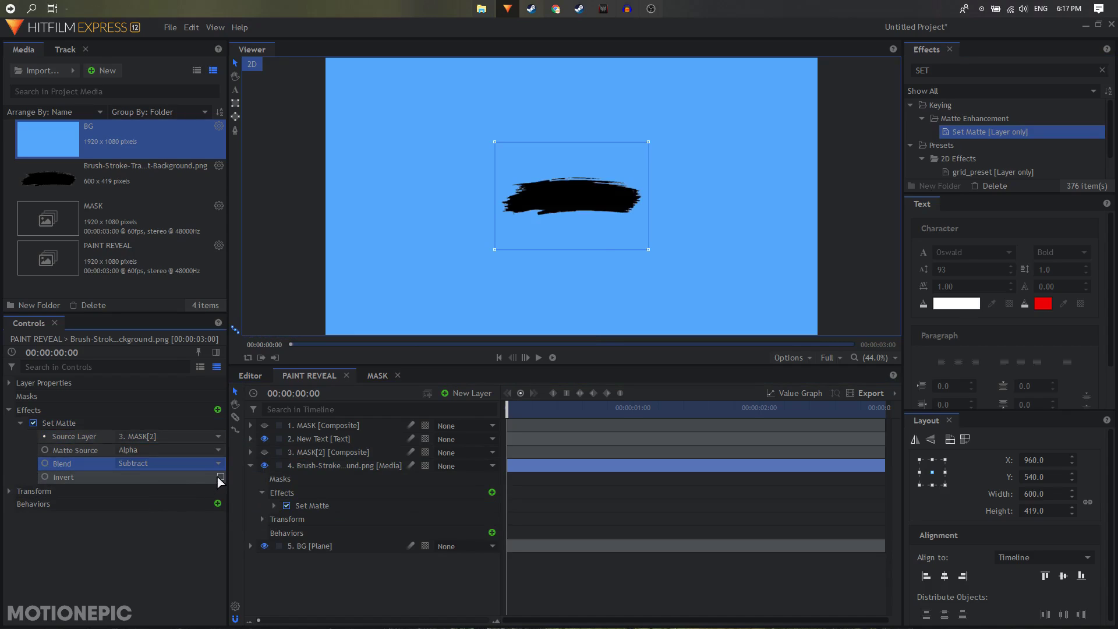
pyautogui.click(220, 477)
pyautogui.click(251, 465)
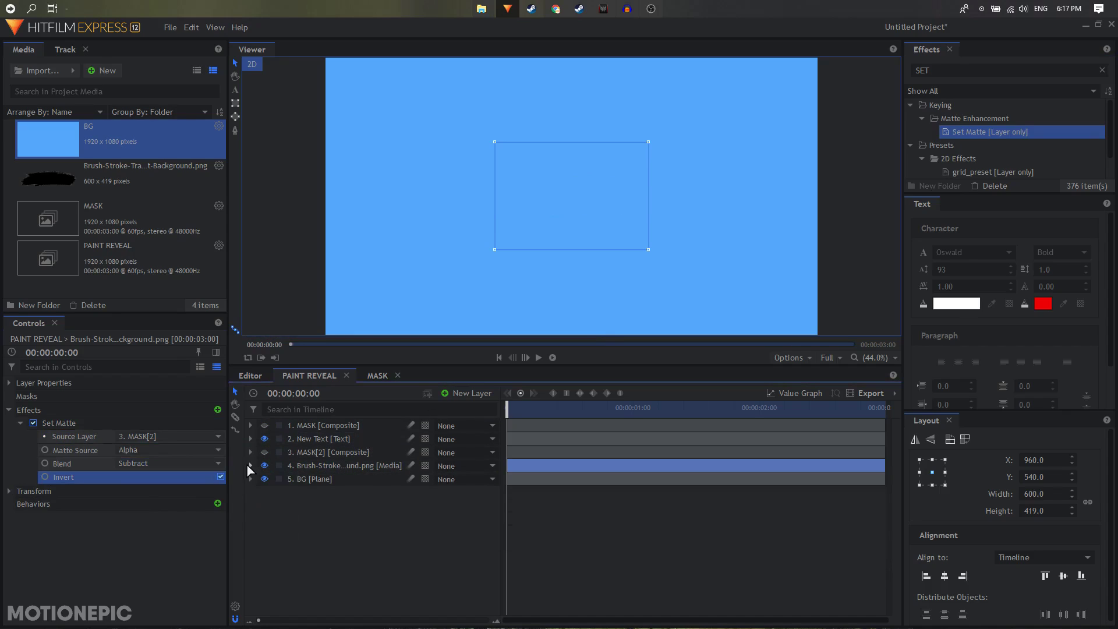
pyautogui.click(321, 455)
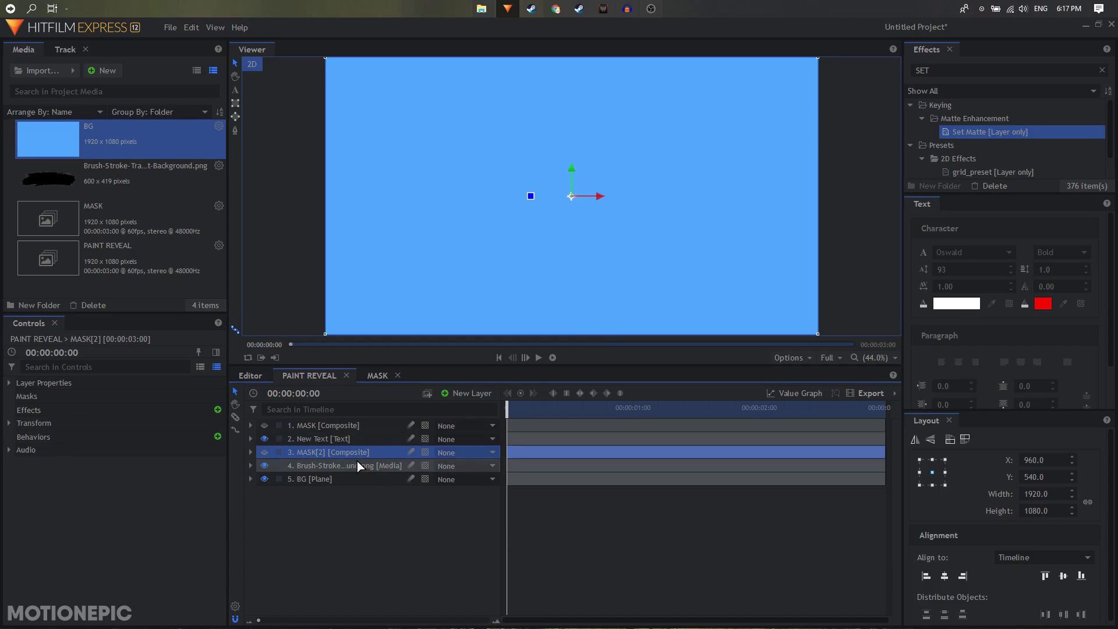
pyautogui.keyDown('ctrl'); pyautogui.click(341, 464); pyautogui.keyUp('ctrl')
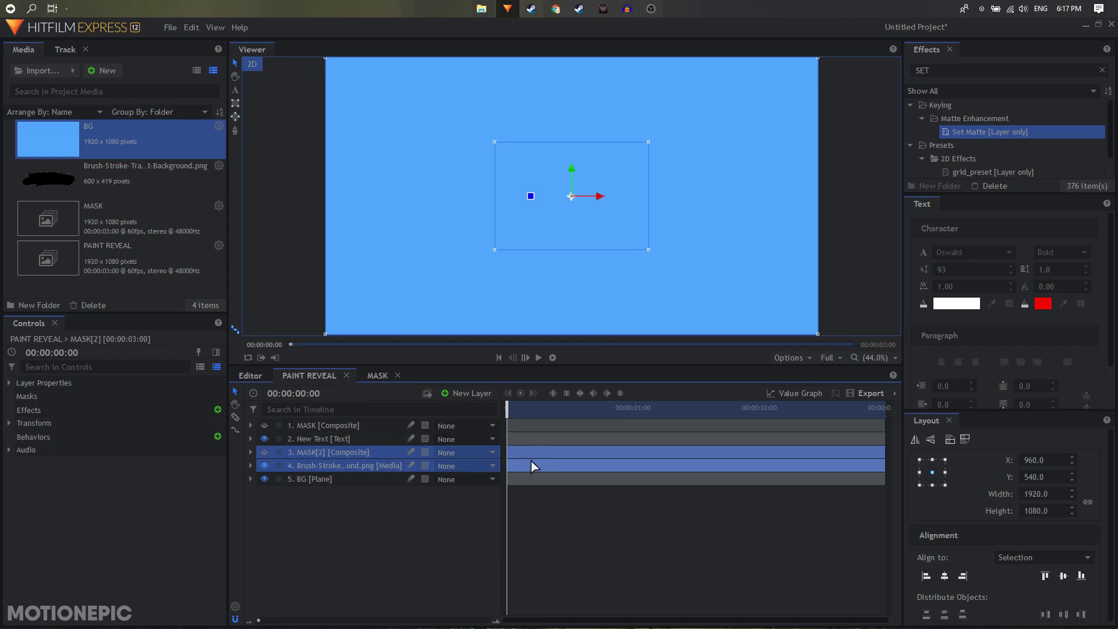
pyautogui.moveTo(531, 460); pyautogui.dragTo(533, 461)
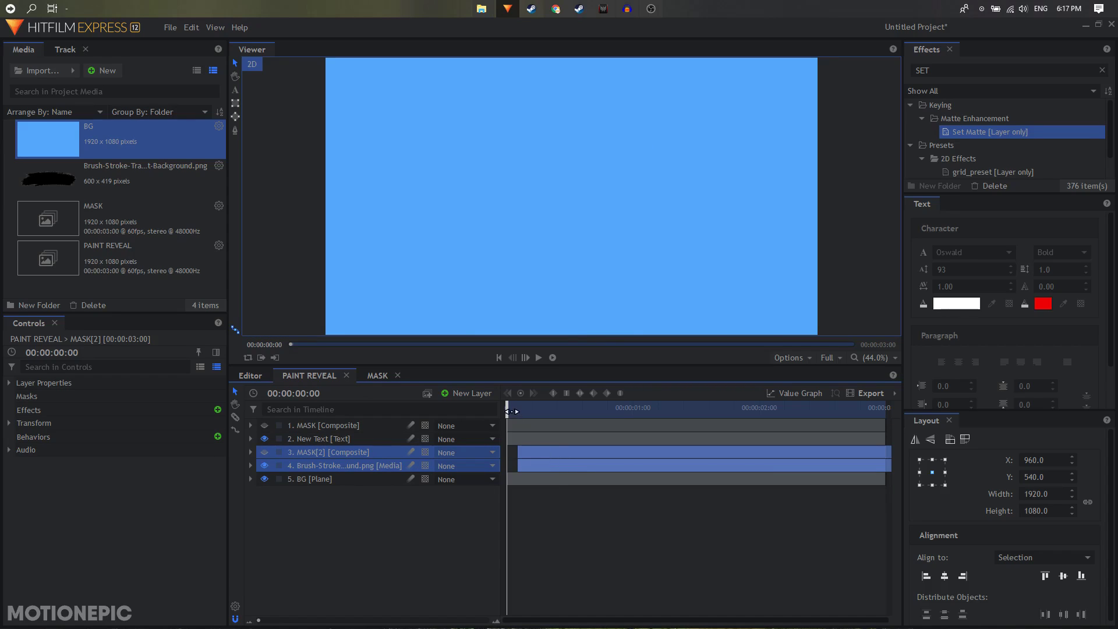
pyautogui.moveTo(511, 411)
pyautogui.mouseDown()
pyautogui.moveTo(603, 432)
pyautogui.moveTo(504, 431)
pyautogui.moveTo(578, 434)
pyautogui.moveTo(507, 432)
pyautogui.moveTo(519, 457)
pyautogui.mouseUp()
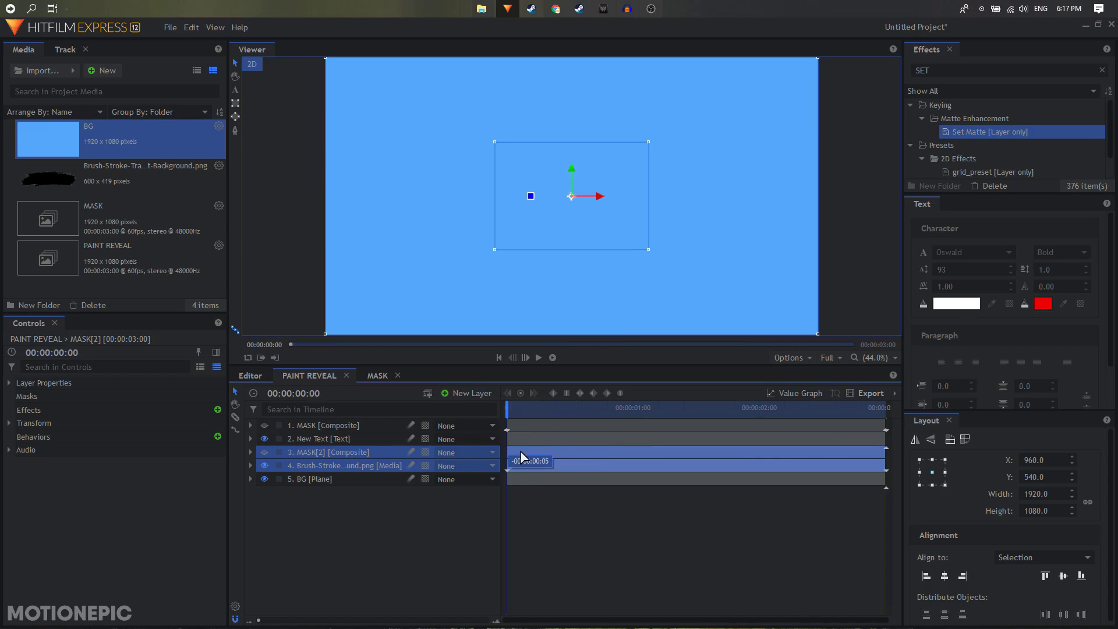
# Shift the MASK and New Text layers together about 5 frames later and preview the reveal at 00:00:00:49
pyautogui.click(342, 429)
pyautogui.keyDown('shift'); pyautogui.click(341, 441); pyautogui.keyUp('shift')
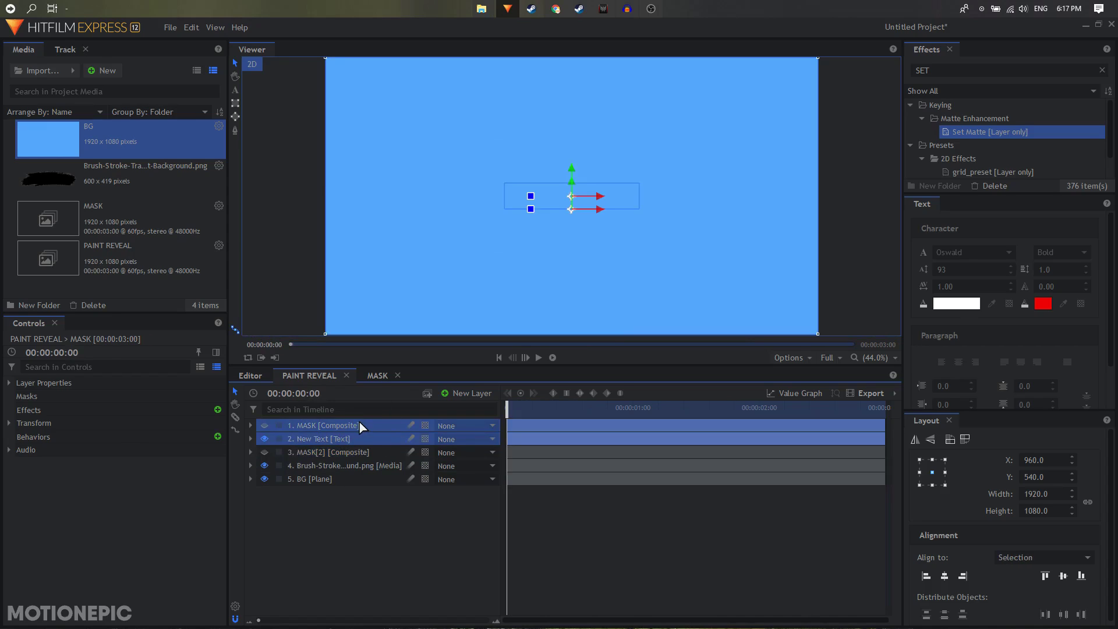
pyautogui.moveTo(520, 431)
pyautogui.mouseDown()
pyautogui.moveTo(513, 414)
pyautogui.moveTo(610, 424)
pyautogui.mouseUp()
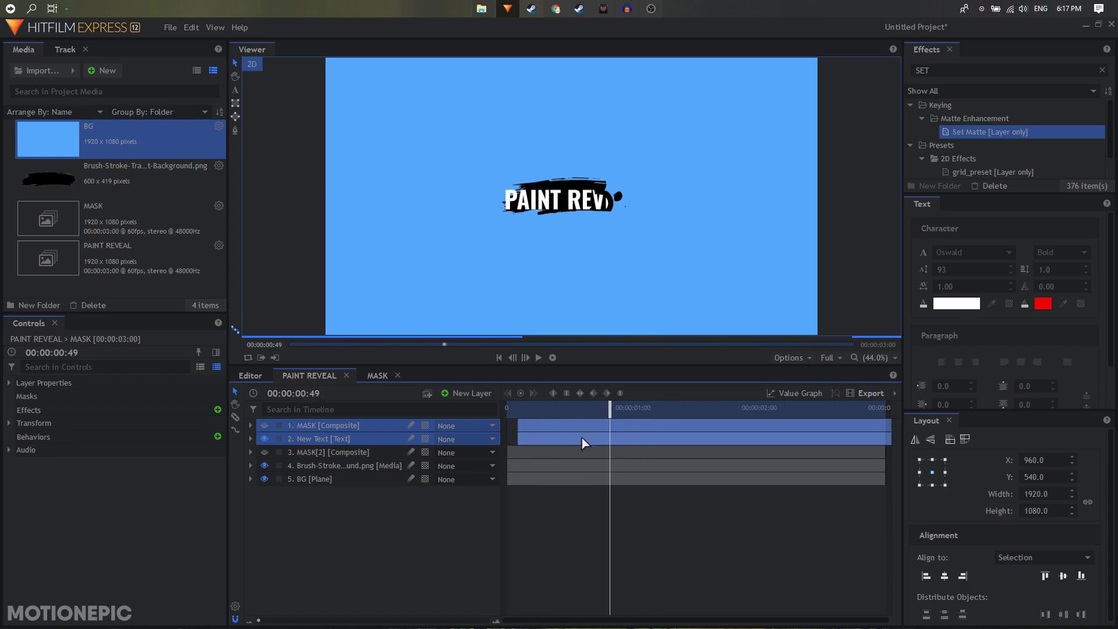
# Duplicate the MASK and New Text layers together and shift the copies about 5 frames later on the timeline
pyautogui.click(341, 570)
pyautogui.click(344, 427)
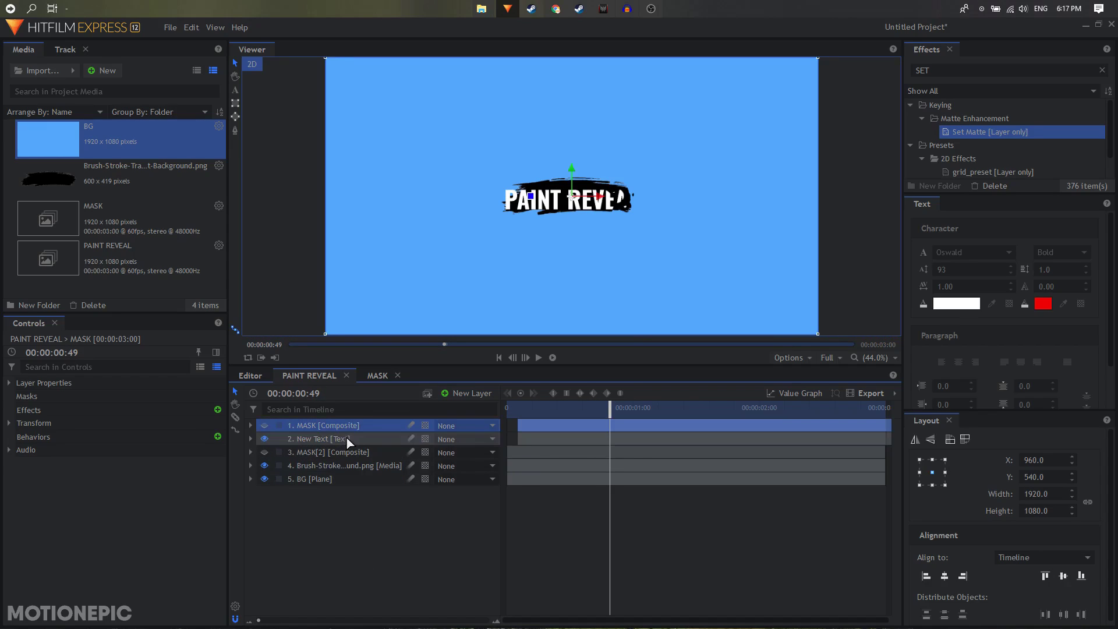
pyautogui.click(348, 443)
pyautogui.keyDown('ctrl'); pyautogui.click(342, 428); pyautogui.keyUp('ctrl')
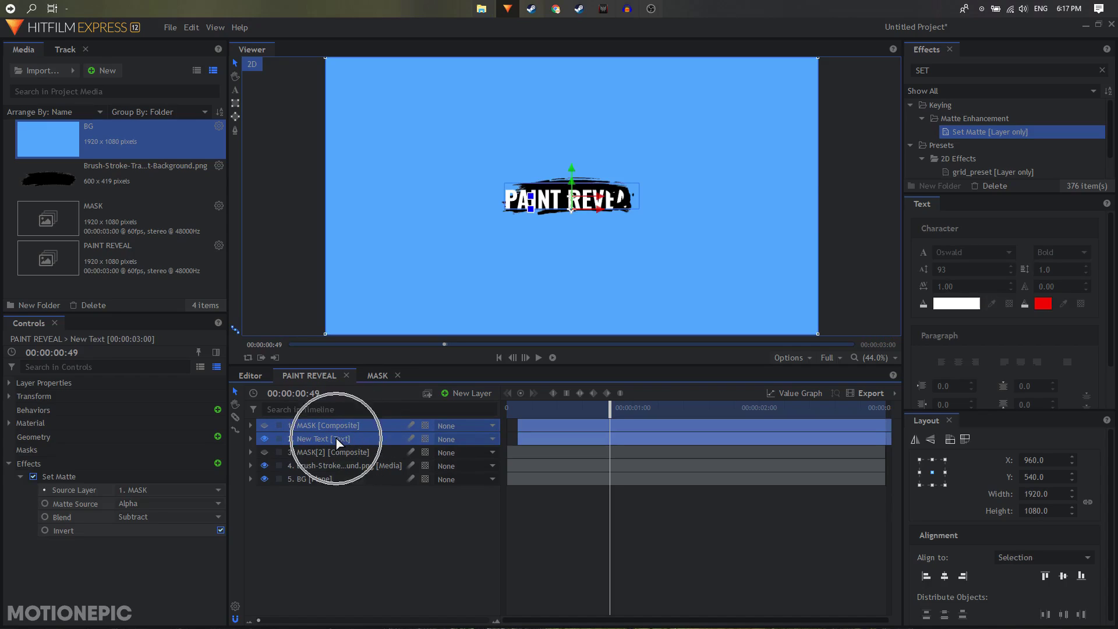
pyautogui.hotkey('ctrl', 'd')
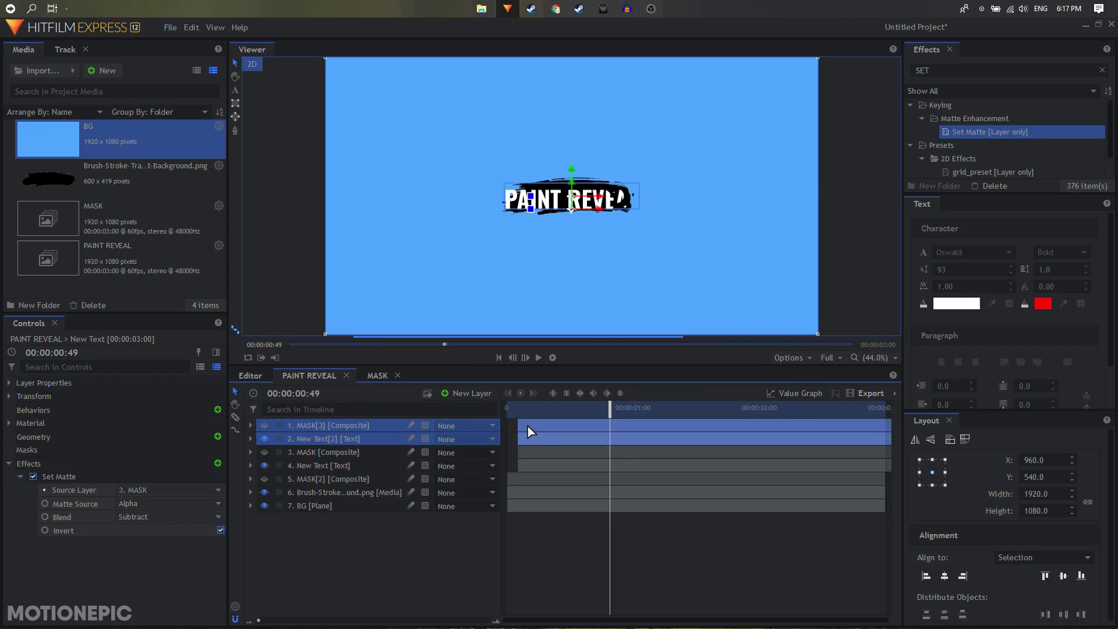
pyautogui.moveTo(531, 431); pyautogui.dragTo(538, 432)
# Find the Fill Color effect and apply it to the New Text[2] layer
pyautogui.click(327, 445)
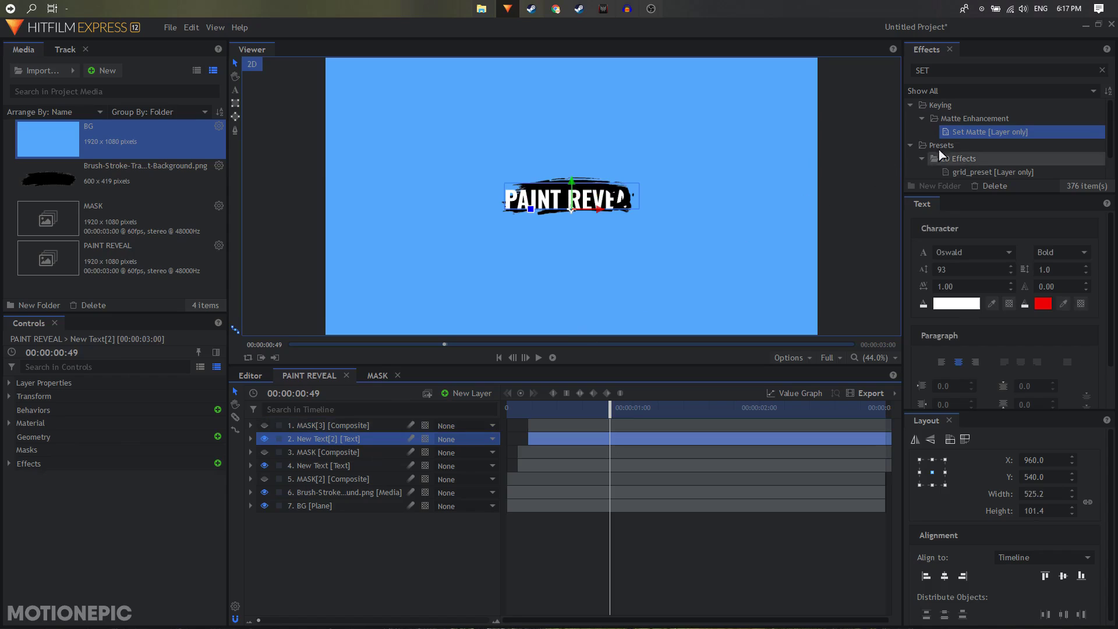
pyautogui.doubleClick(925, 70)
pyautogui.write('FILL')
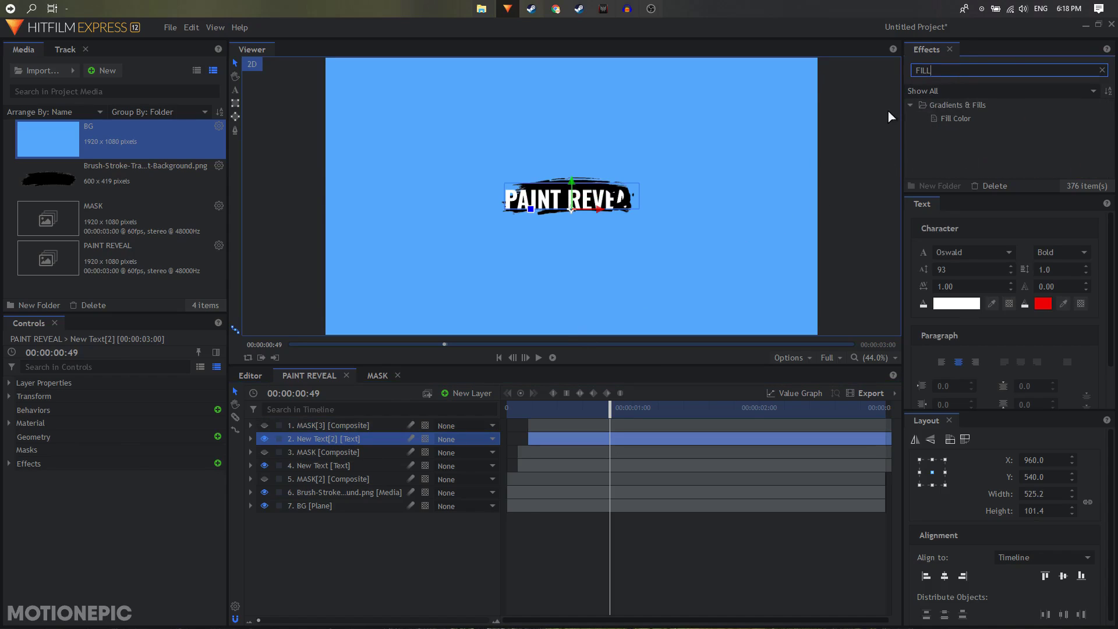
pyautogui.click(943, 120)
pyautogui.moveTo(349, 439); pyautogui.dragTo(348, 439)
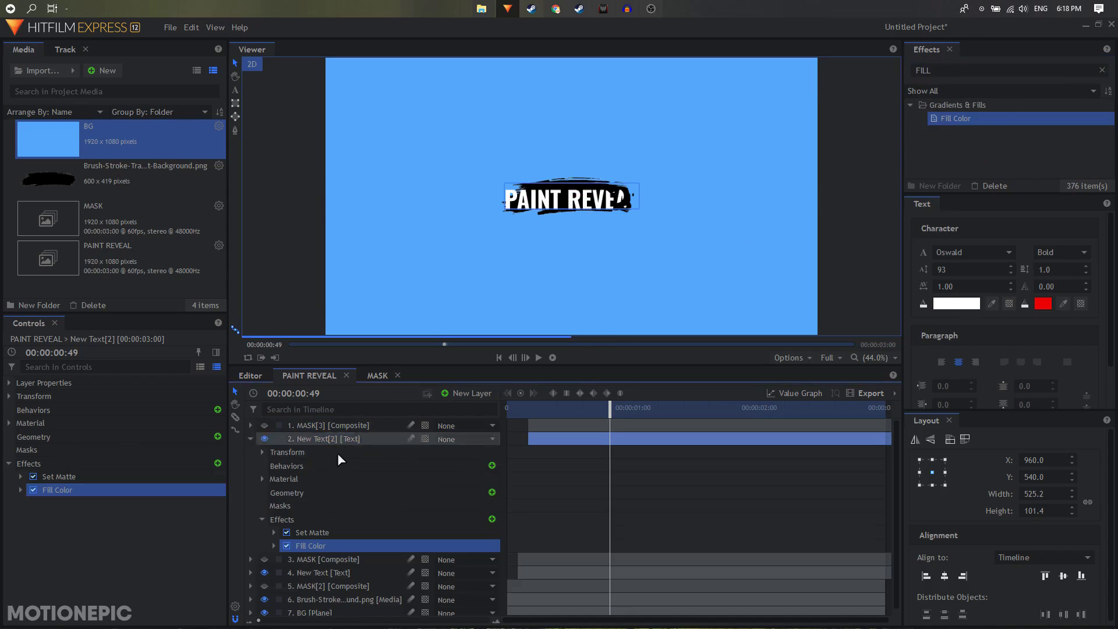
# Set New Text[2]'s Fill Color blend amount to 100% and its color to purple (170, 0, 255)
pyautogui.click(21, 489)
pyautogui.moveTo(157, 517); pyautogui.dragTo(166, 517)
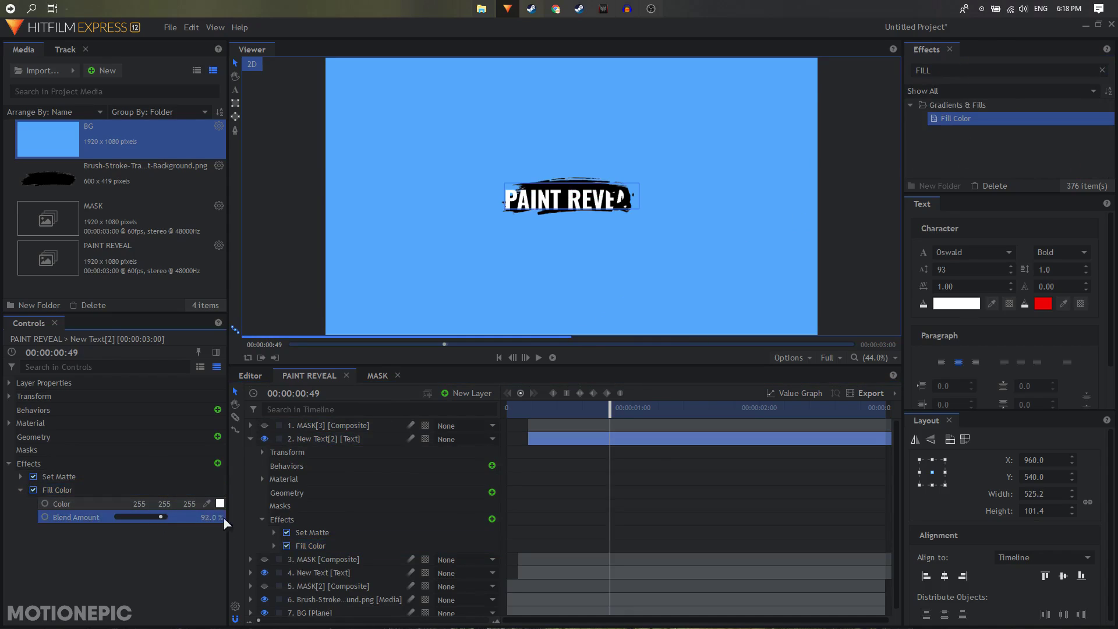
pyautogui.click(220, 503)
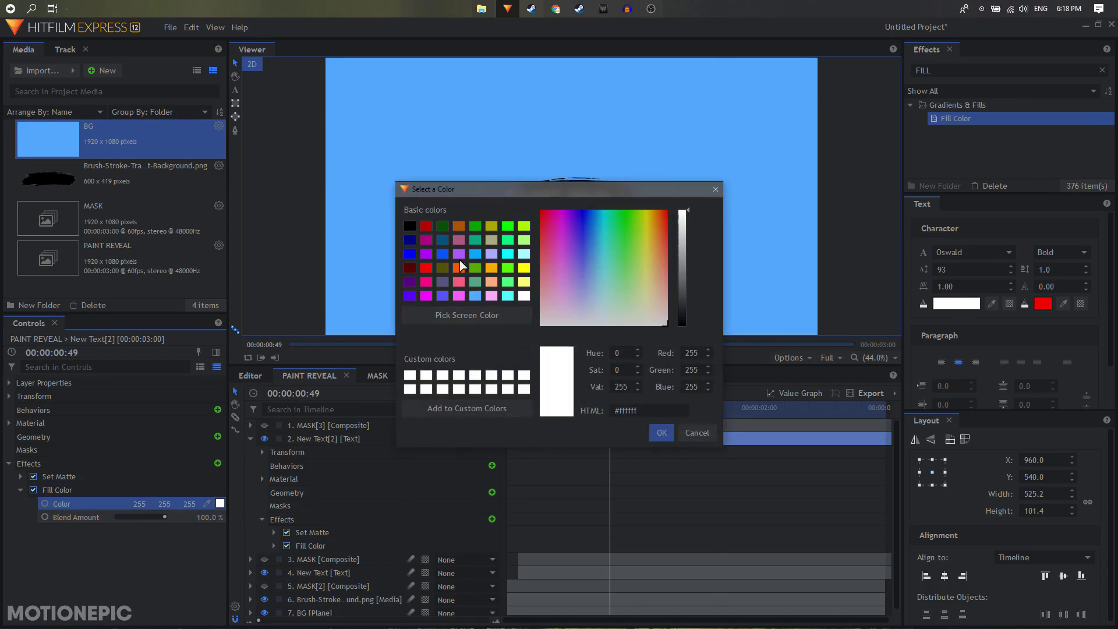
pyautogui.click(425, 254)
pyautogui.click(661, 433)
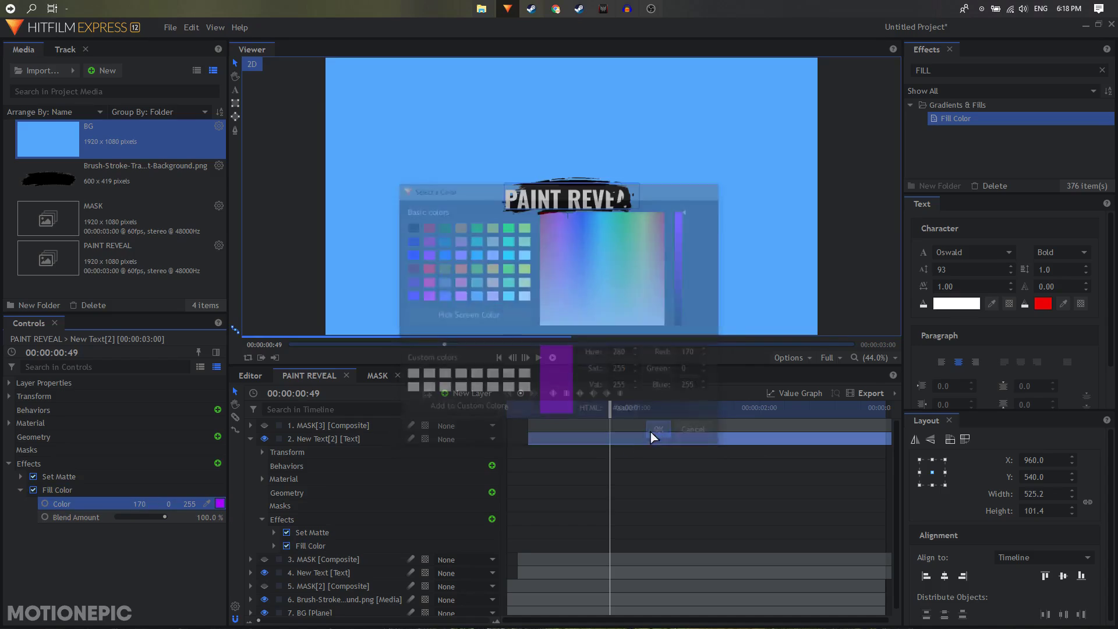
pyautogui.click(21, 489)
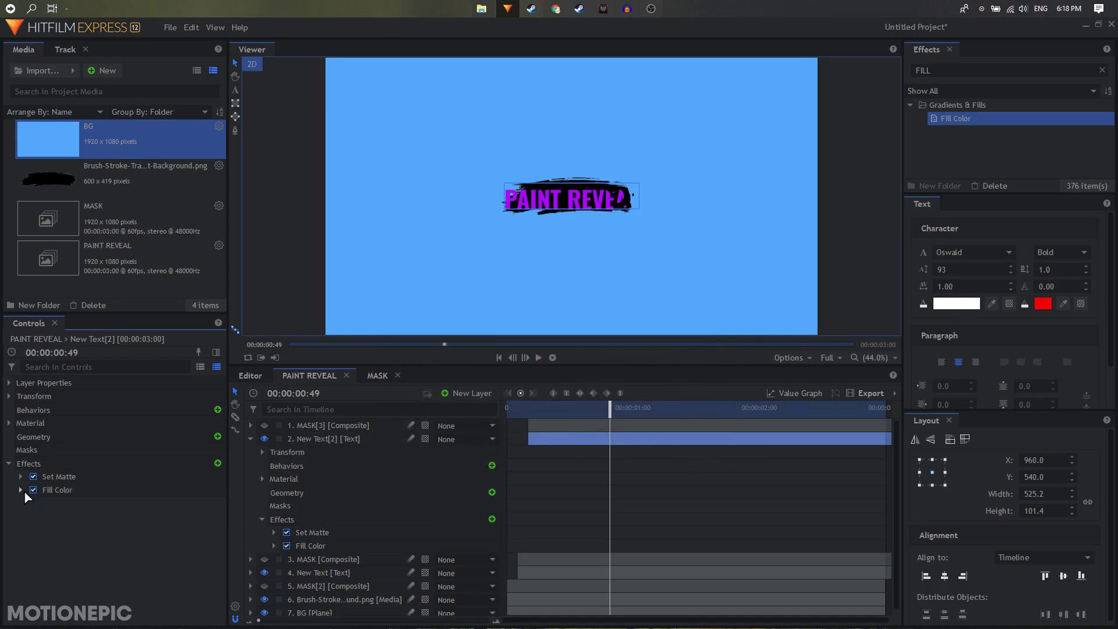
# Set New Text[2]'s Set Matte source layer to MASK[3], collapse the layer and preview the reveal up to 00:00:00:50
pyautogui.click(25, 480)
pyautogui.click(21, 477)
pyautogui.click(138, 491)
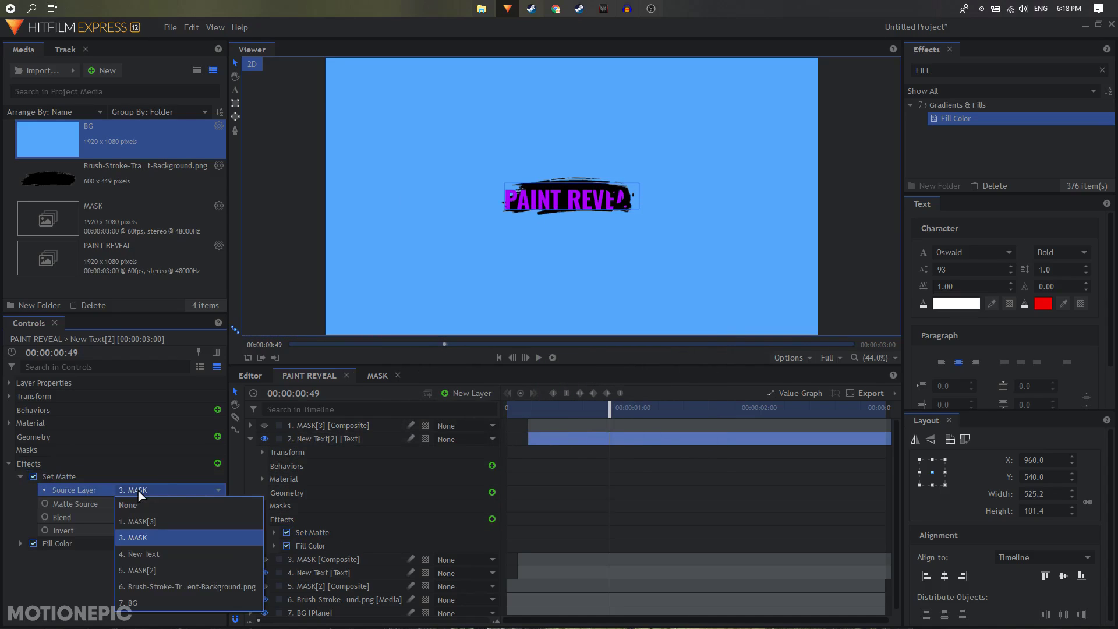
pyautogui.click(143, 521)
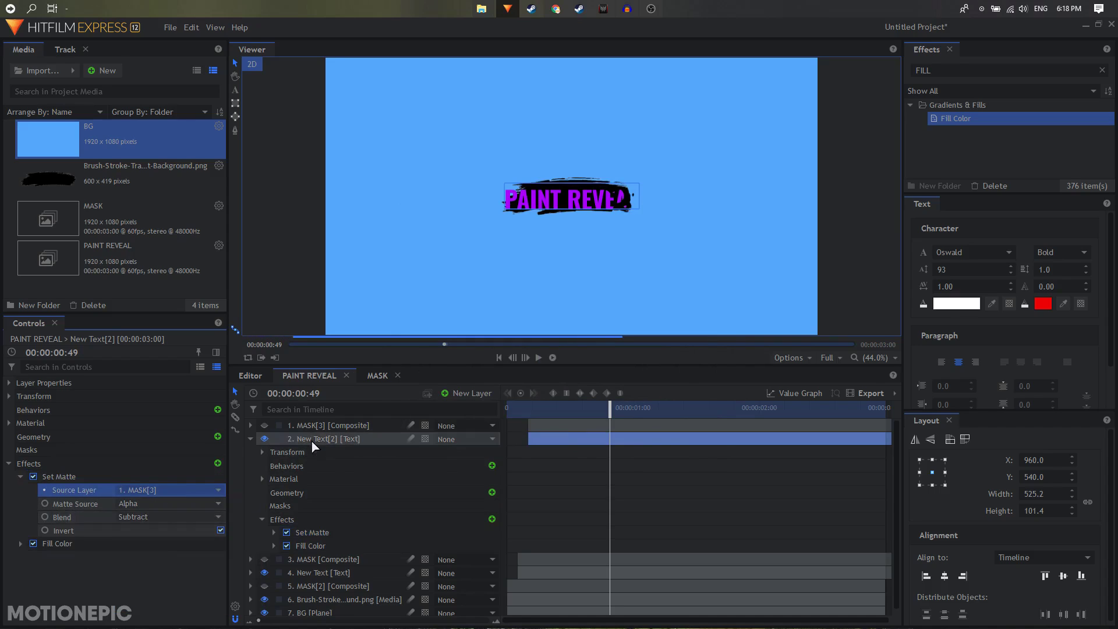
pyautogui.click(250, 439)
pyautogui.click(313, 442)
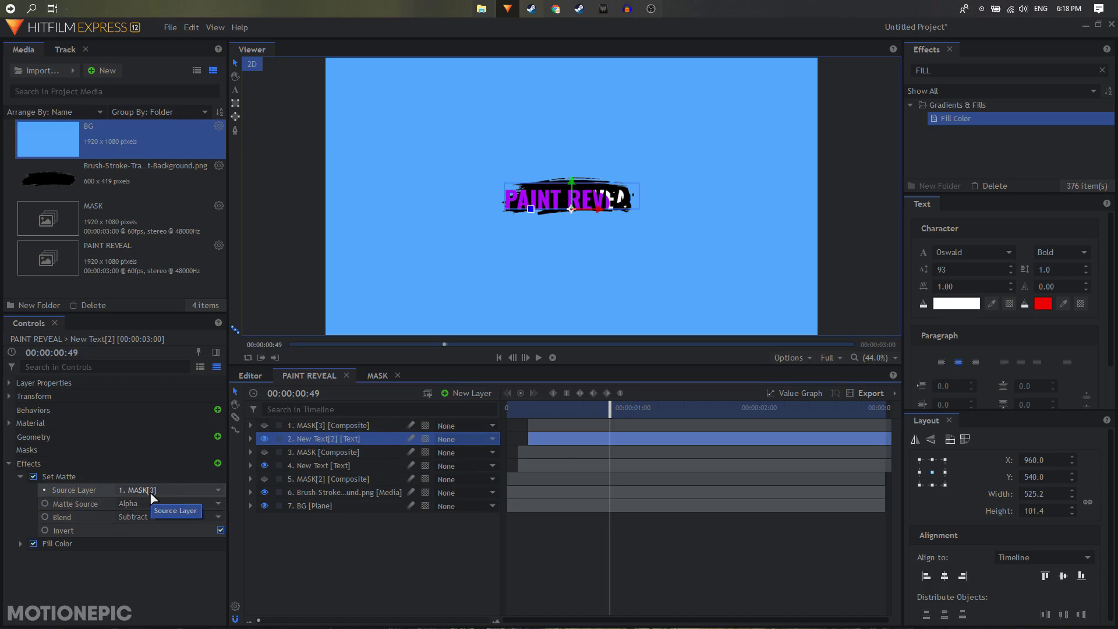
pyautogui.moveTo(542, 408)
pyautogui.mouseDown()
pyautogui.moveTo(515, 408)
pyautogui.moveTo(546, 424)
pyautogui.moveTo(518, 421)
pyautogui.moveTo(623, 437)
pyautogui.mouseUp()
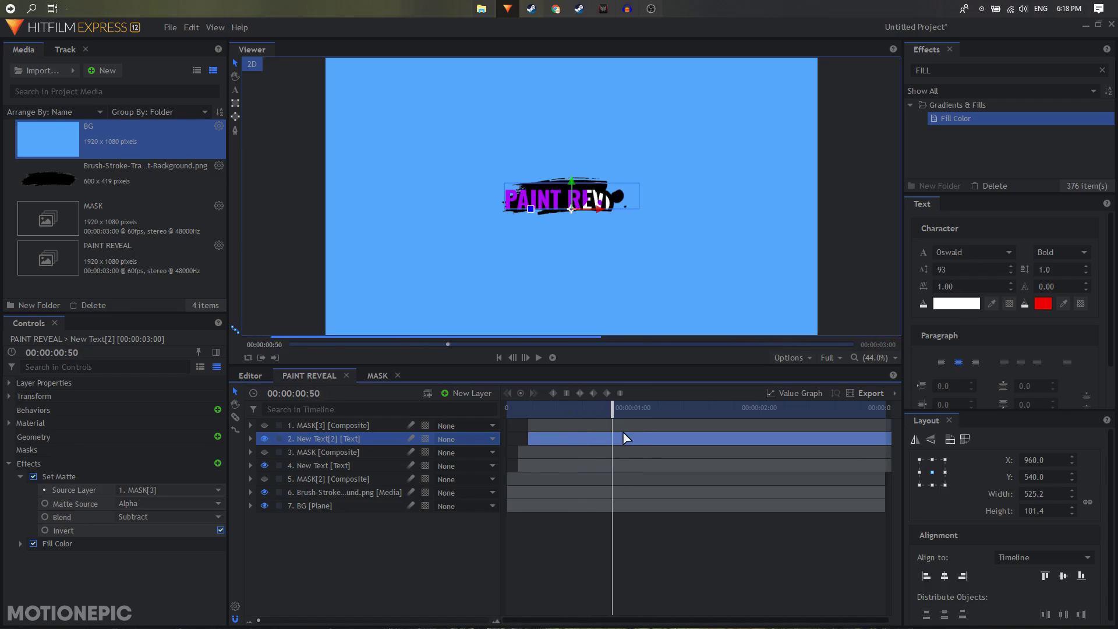
# Duplicate the MASK[3] and New Text[2] layers together and shift the copies about 5 frames later
pyautogui.click(326, 426)
pyautogui.keyDown('ctrl'); pyautogui.click(347, 452); pyautogui.keyUp('ctrl')
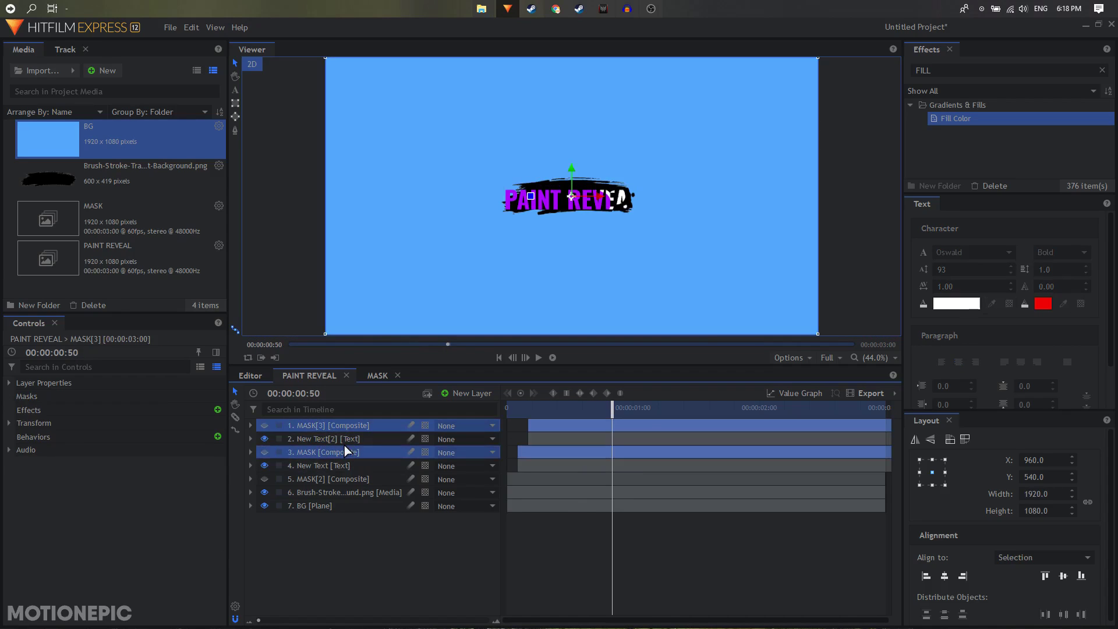
pyautogui.keyDown('ctrl'); pyautogui.click(343, 451); pyautogui.keyUp('ctrl')
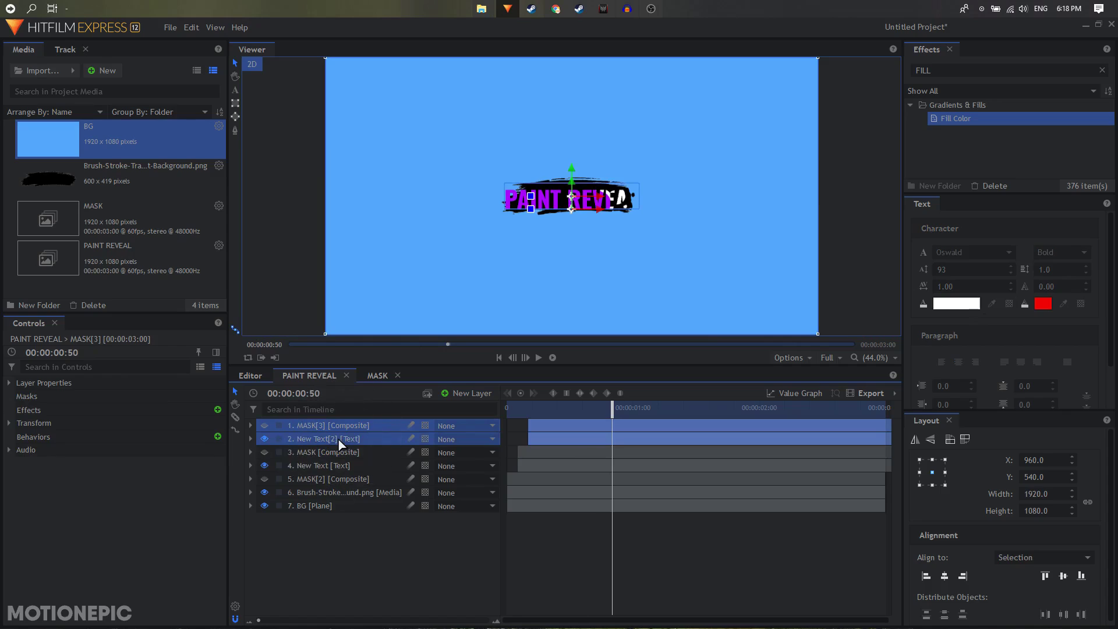
pyautogui.hotkey('ctrl', 'd')
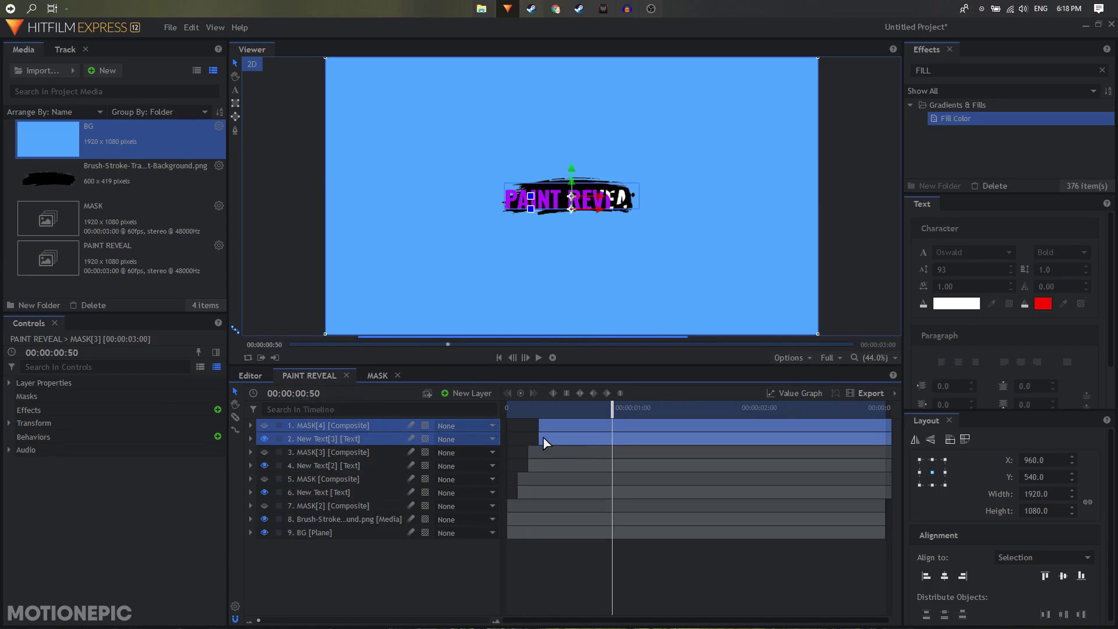
# Change New Text[3]'s Fill Color to pink (#ff007f)
pyautogui.click(366, 438)
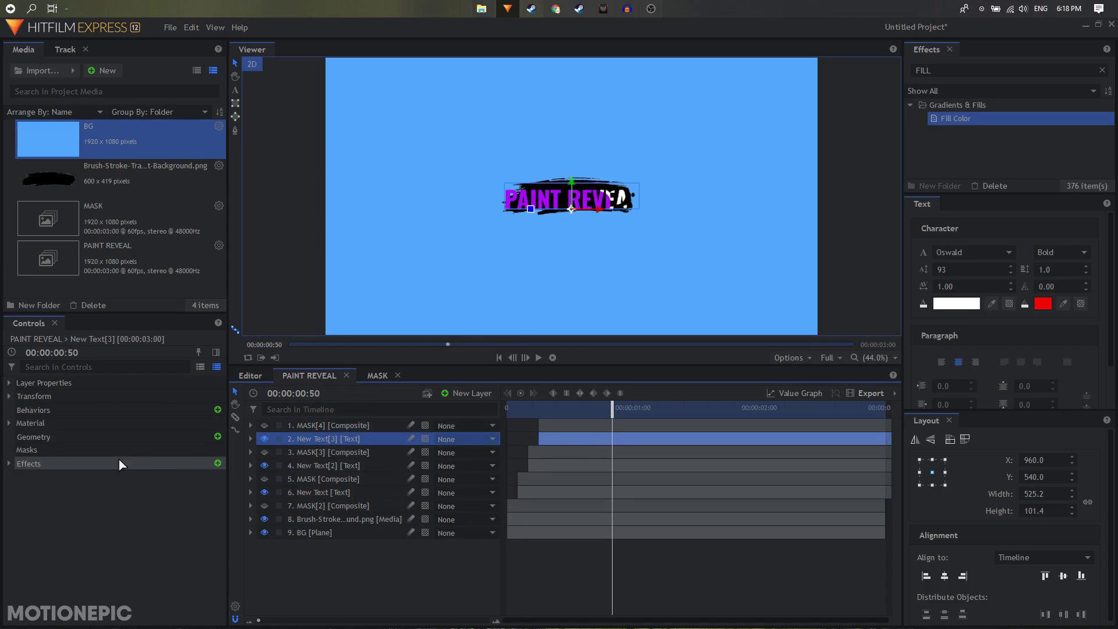
pyautogui.click(9, 464)
pyautogui.click(21, 490)
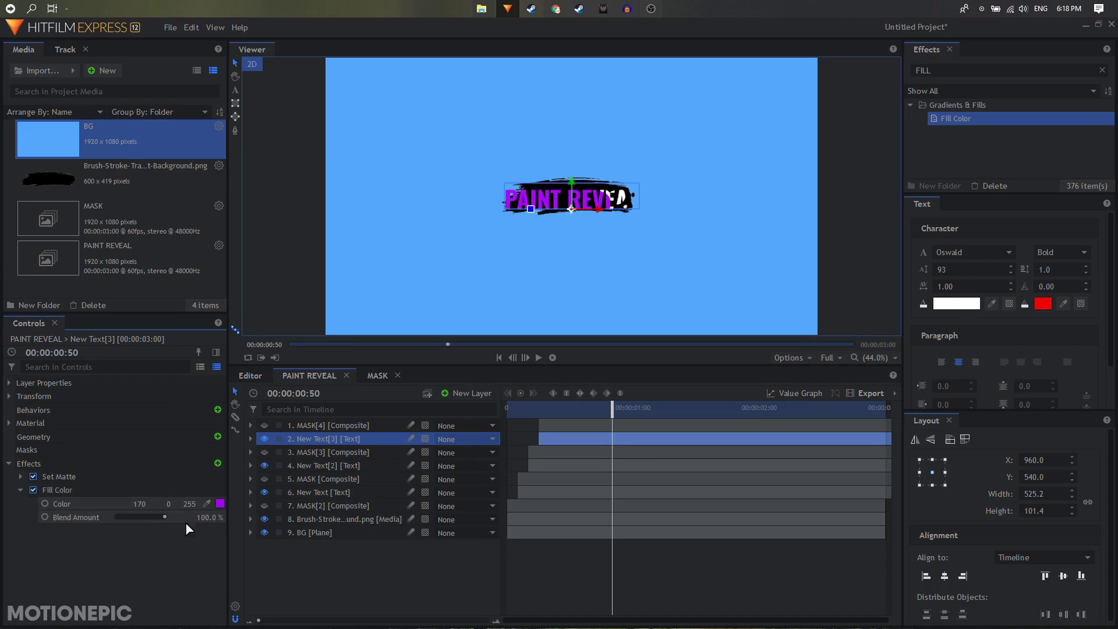
pyautogui.click(220, 503)
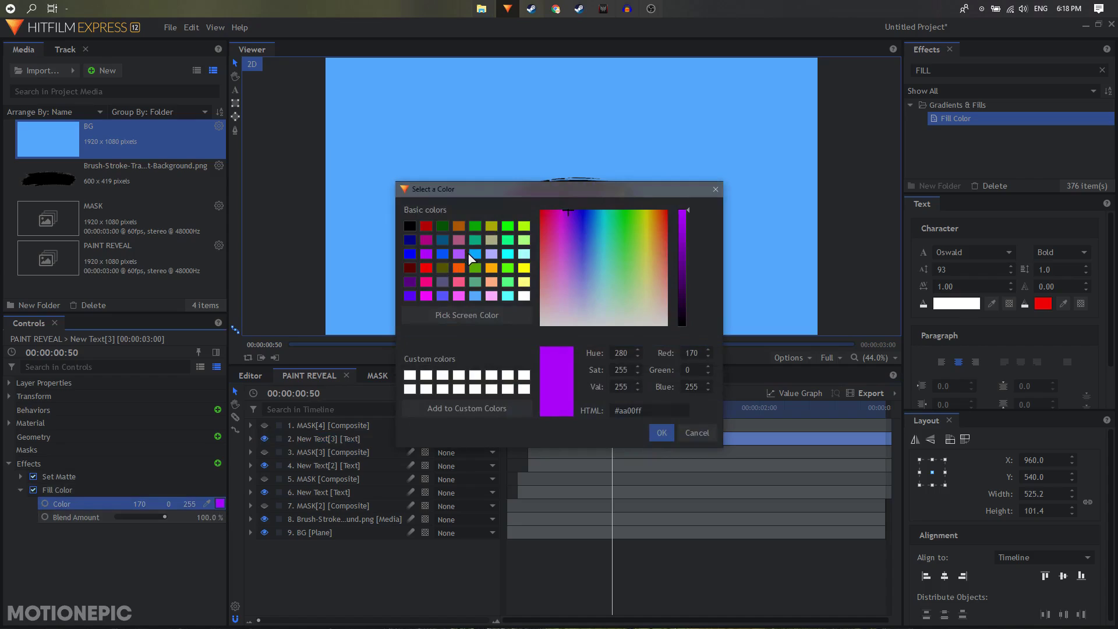
pyautogui.click(427, 241)
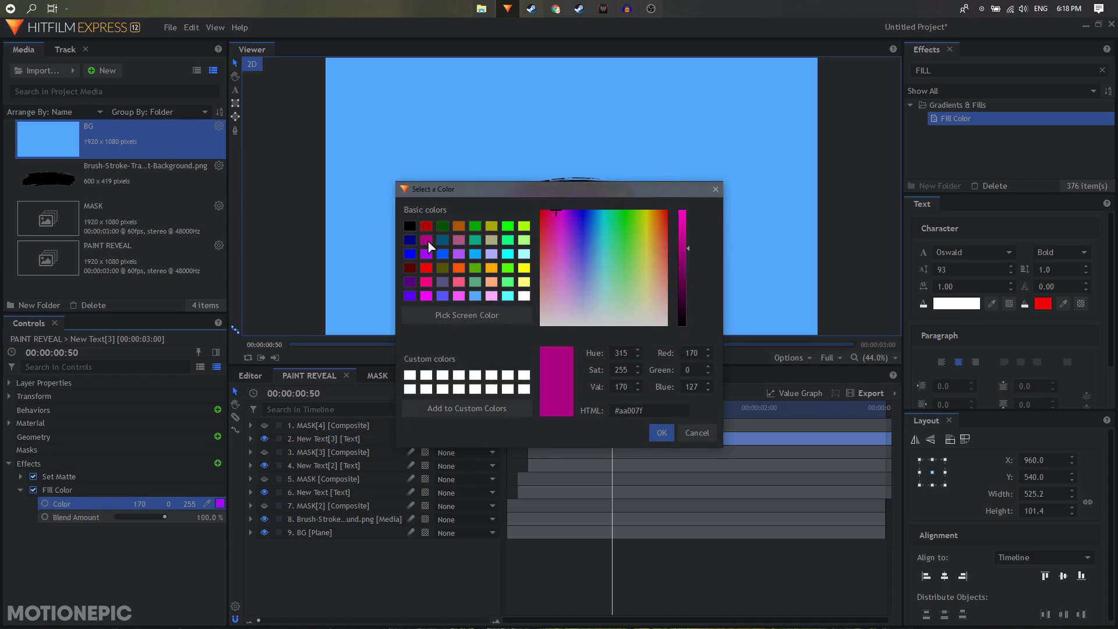
pyautogui.click(426, 282)
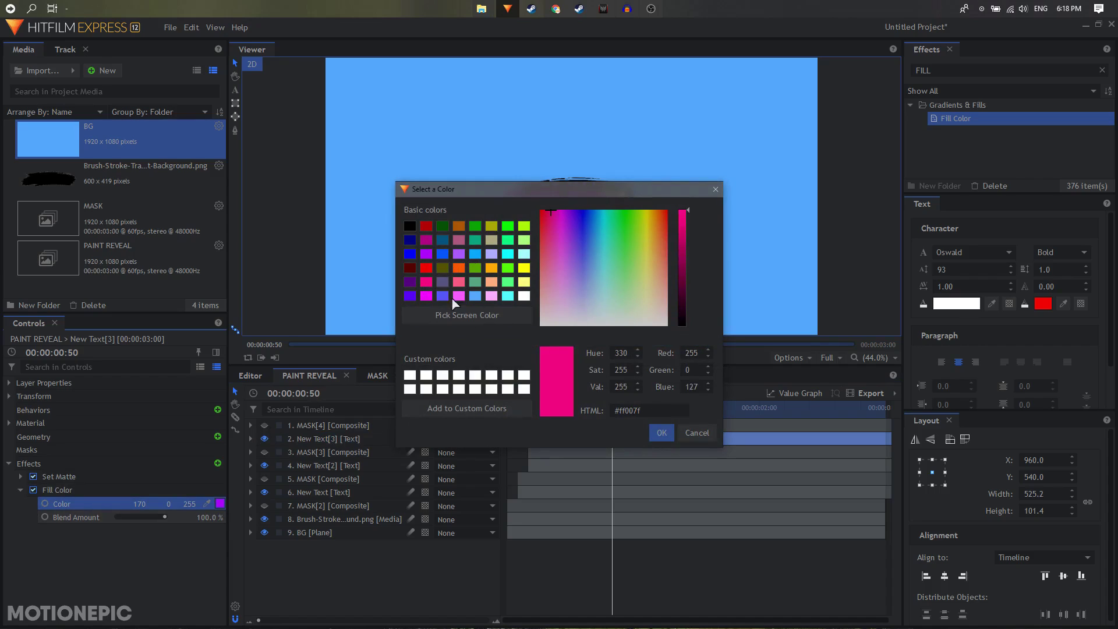
pyautogui.click(658, 432)
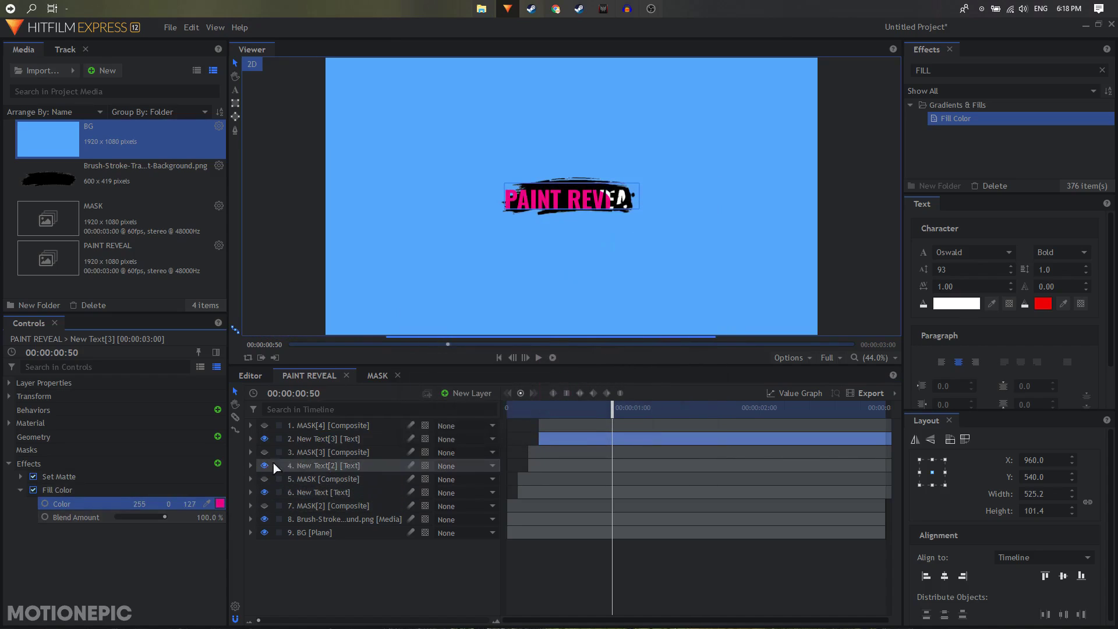
# Set New Text[3]'s Set Matte source layer to MASK[4]
pyautogui.click(21, 477)
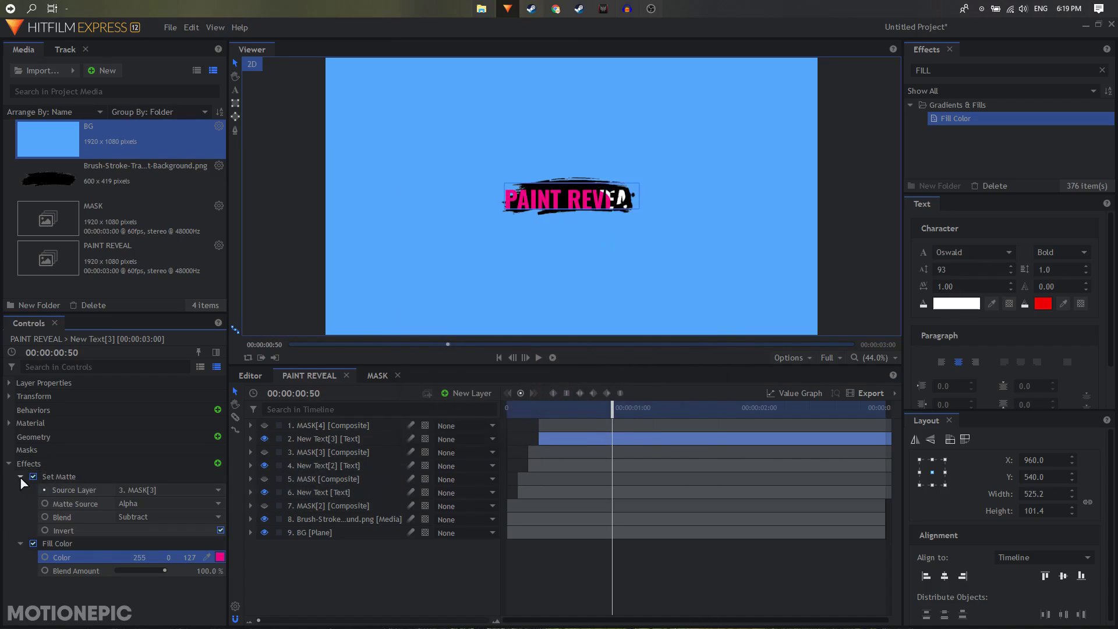
pyautogui.click(150, 492)
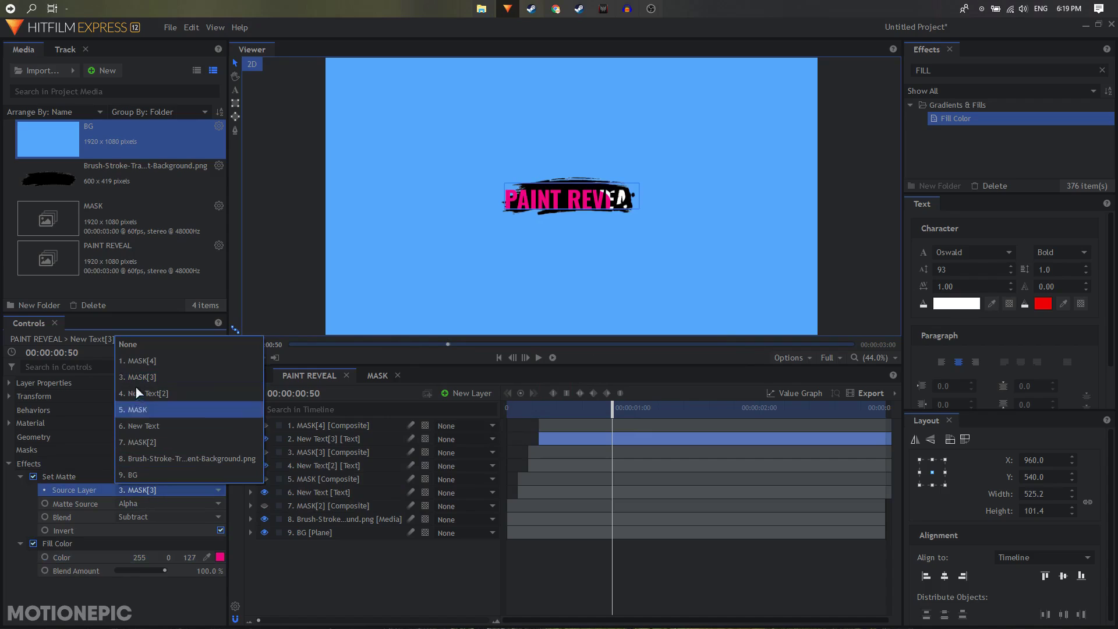
pyautogui.click(140, 361)
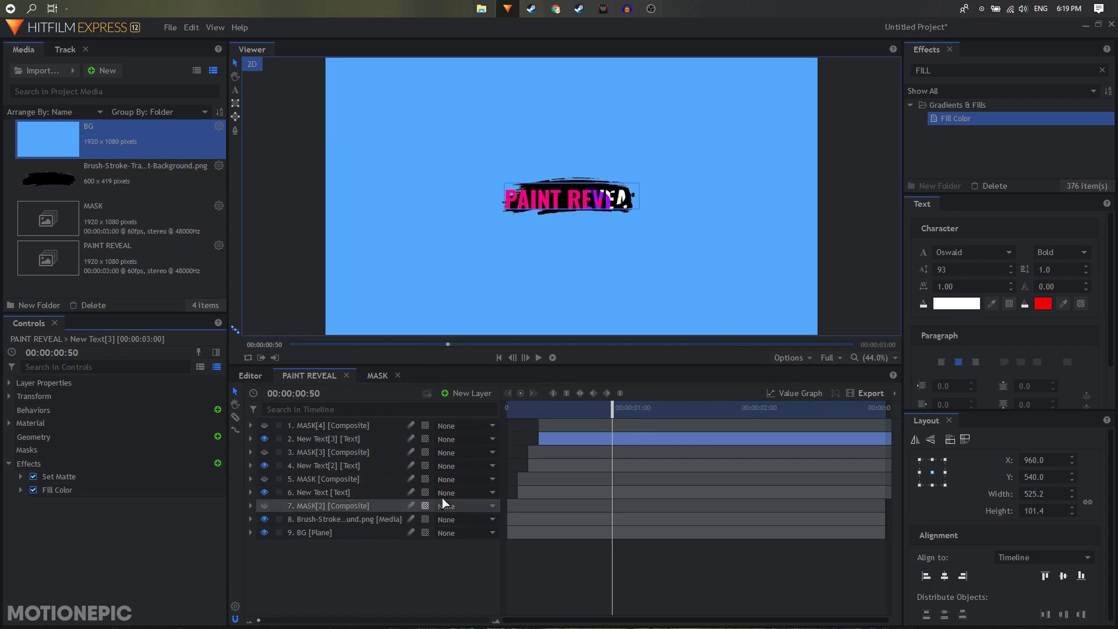
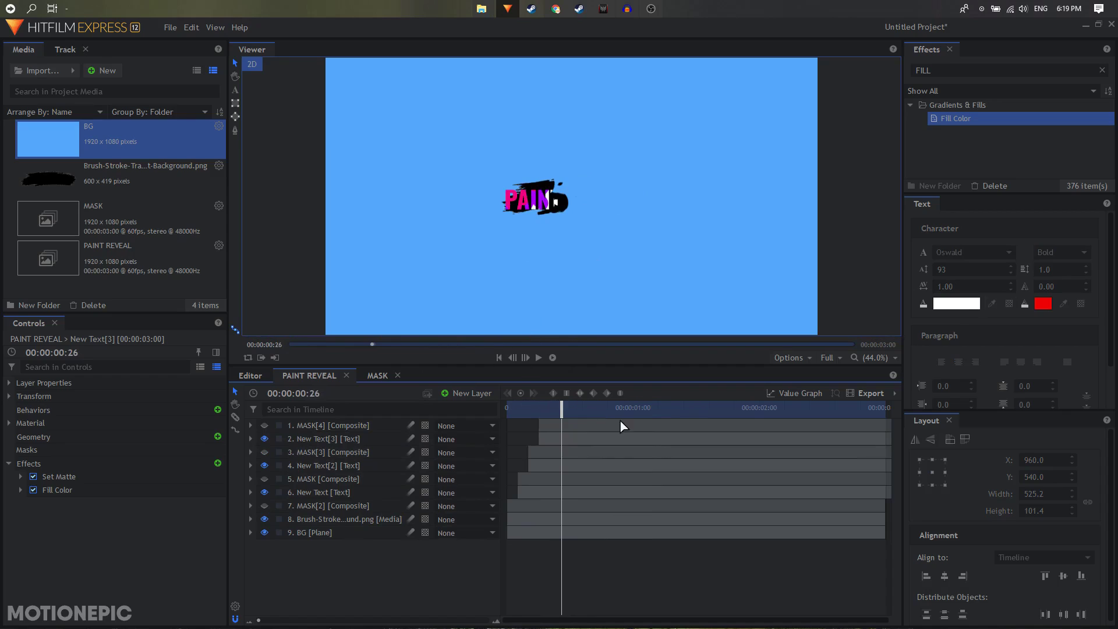
# Apply the Fill Color effect to the brush stroke layer
pyautogui.click(371, 520)
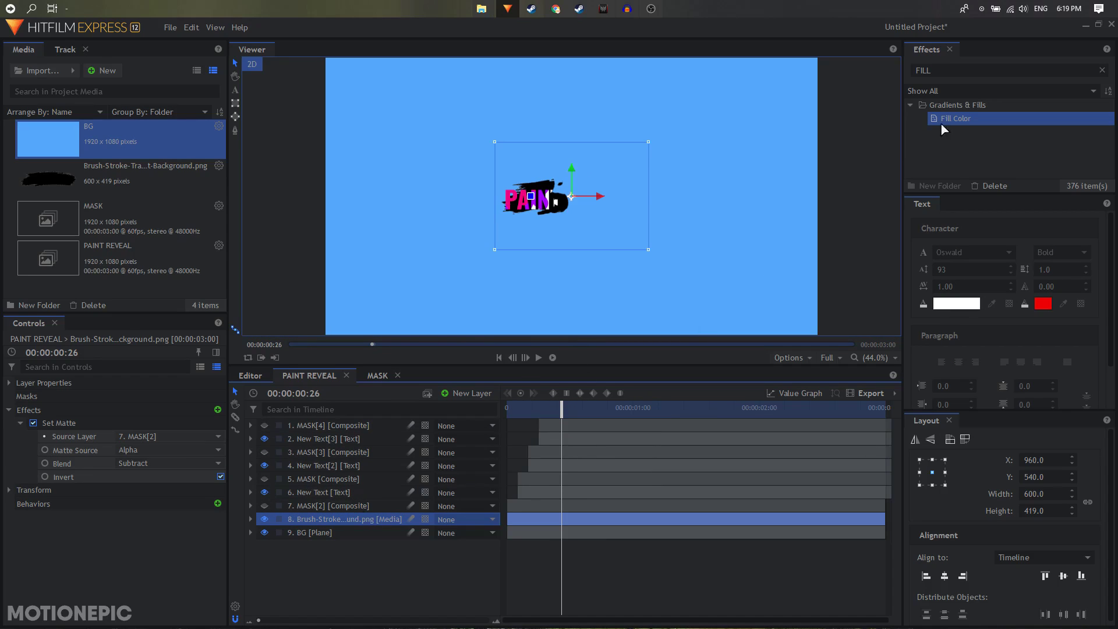
pyautogui.moveTo(943, 118); pyautogui.dragTo(891, 189)
pyautogui.moveTo(344, 523); pyautogui.dragTo(345, 522)
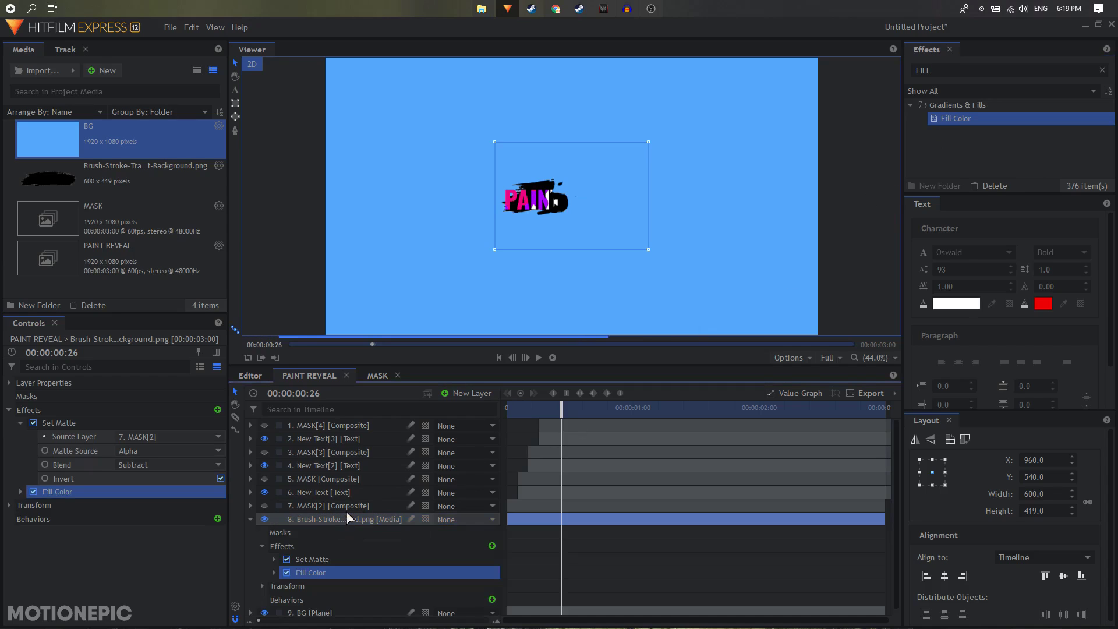
# Set the brush stroke's Fill Color blend amount to 100% and sample its color from the blue background
pyautogui.click(21, 492)
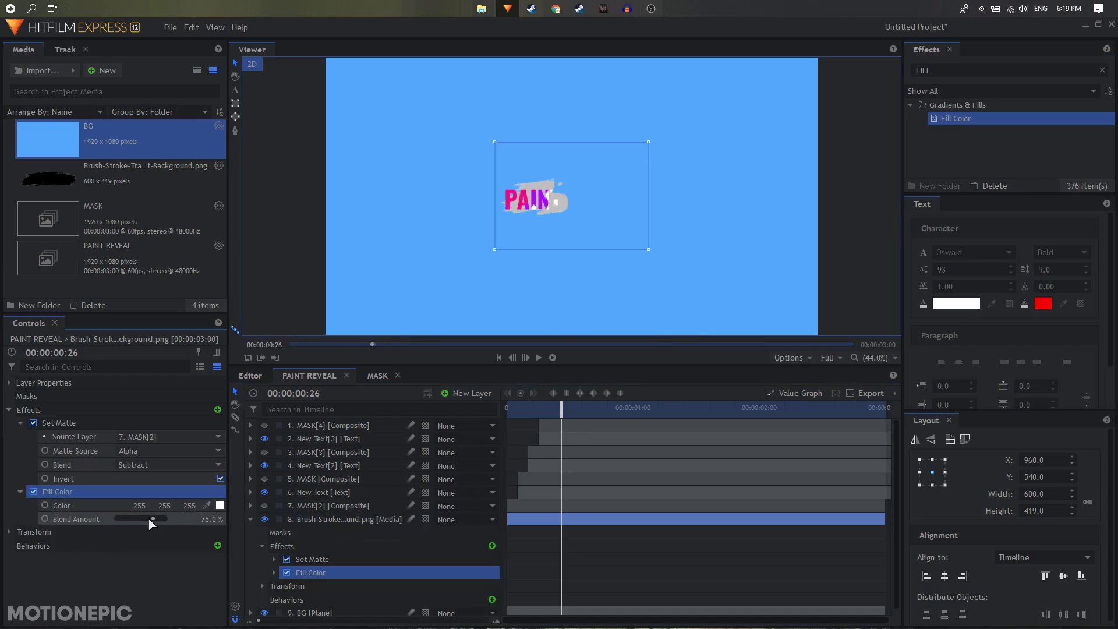
pyautogui.moveTo(153, 519); pyautogui.dragTo(206, 511)
pyautogui.click(206, 505)
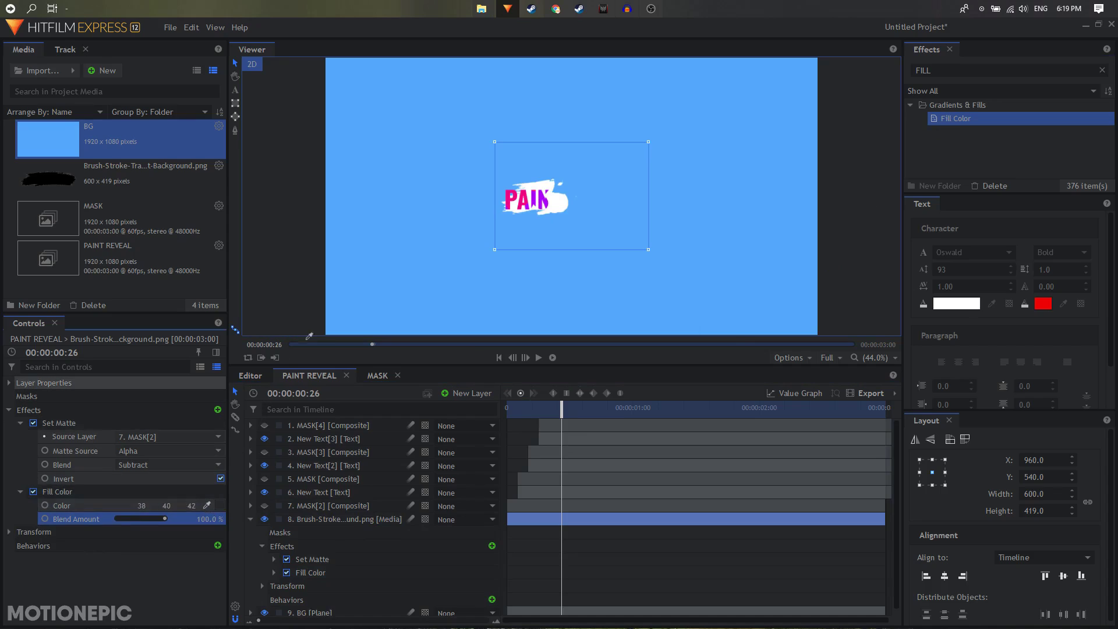
pyautogui.click(356, 299)
# Darken the brush stroke's fill color to blue (56, 113, 170) and preview the reveal at 00:00:00:41
pyautogui.click(220, 505)
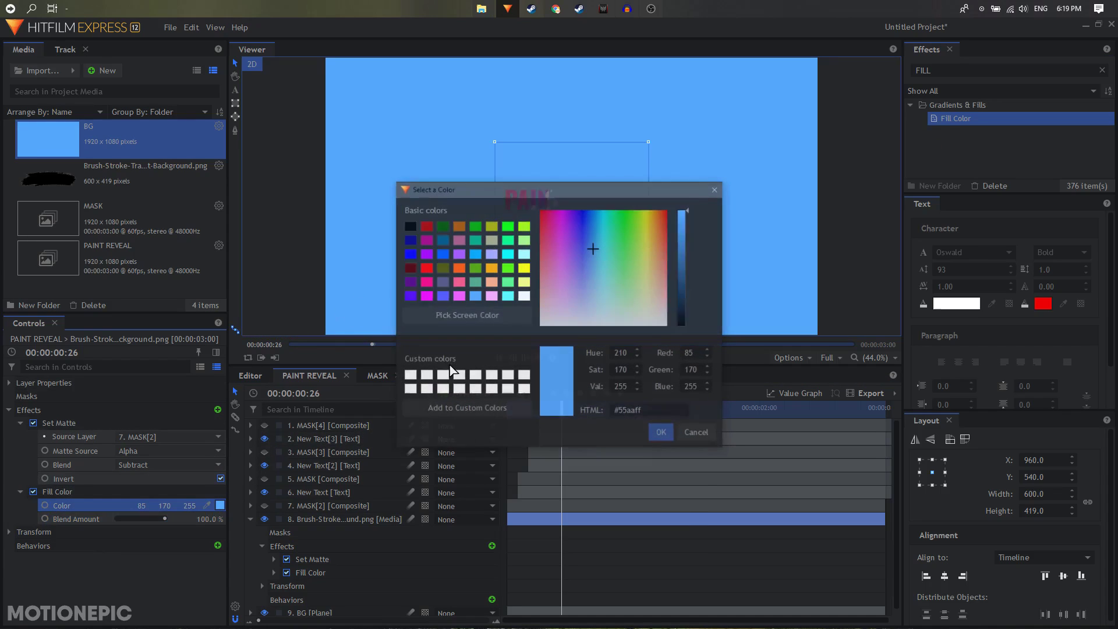
pyautogui.click(683, 235)
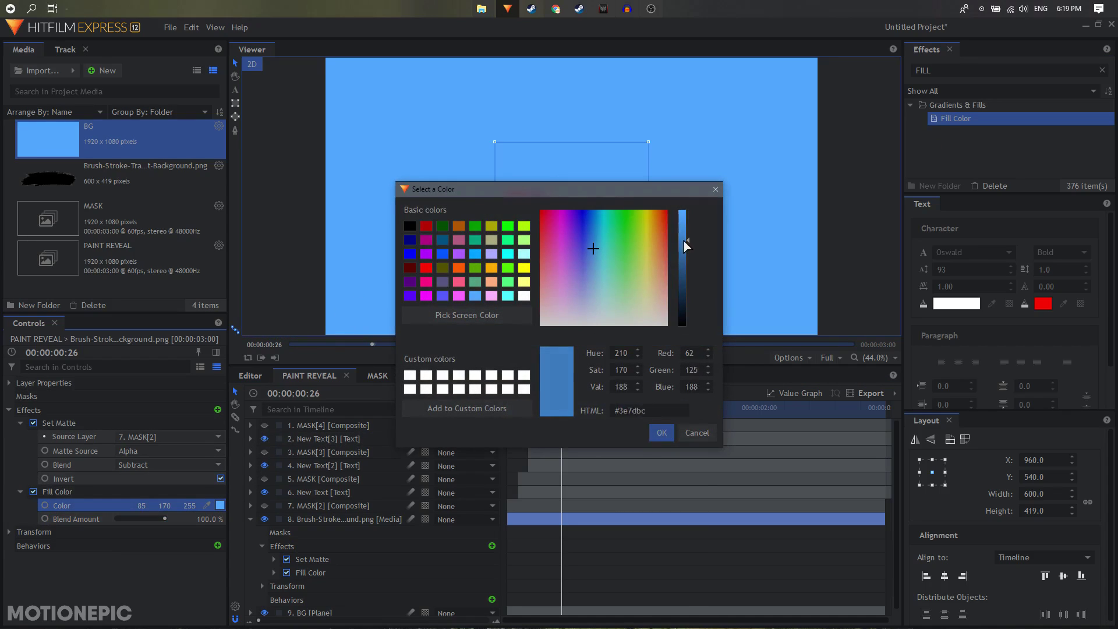
pyautogui.click(661, 433)
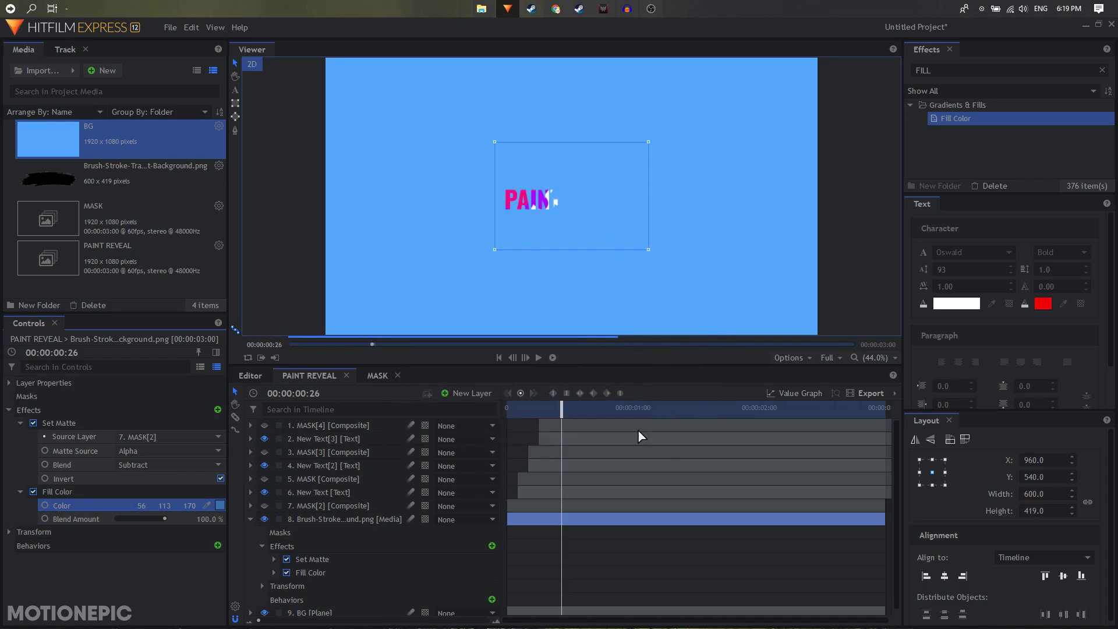
pyautogui.click(556, 410)
pyautogui.moveTo(555, 410); pyautogui.dragTo(593, 409)
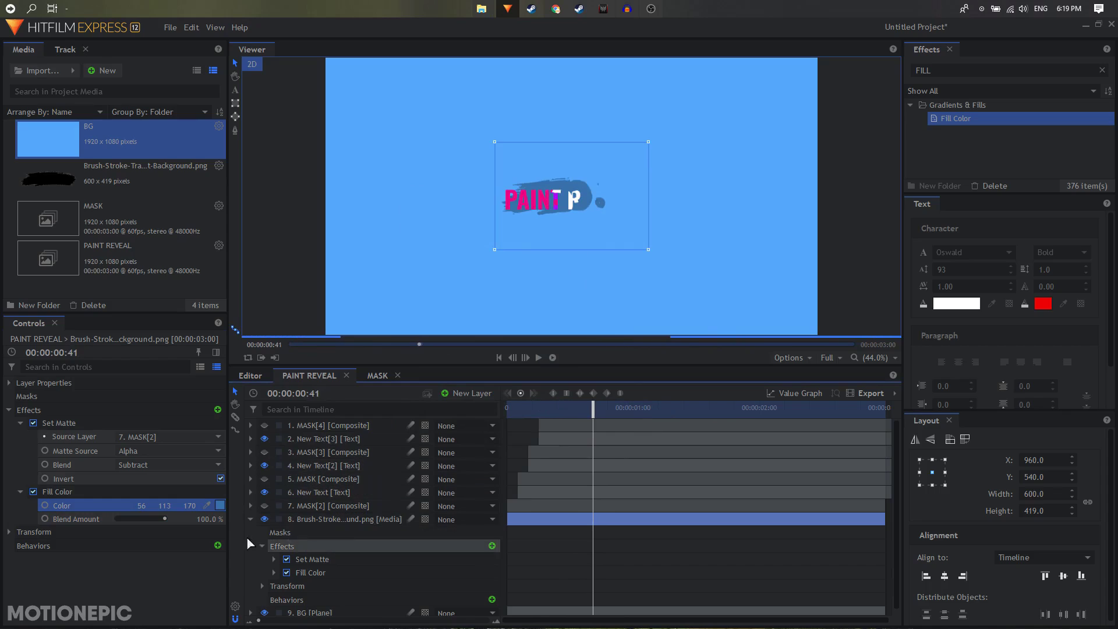
# Duplicate the brush stroke and its MASK[2] layer together, and shift the copies to start in line with the New Text layer
pyautogui.click(250, 518)
pyautogui.click(317, 519)
pyautogui.keyDown('shift'); pyautogui.click(325, 508); pyautogui.keyUp('shift')
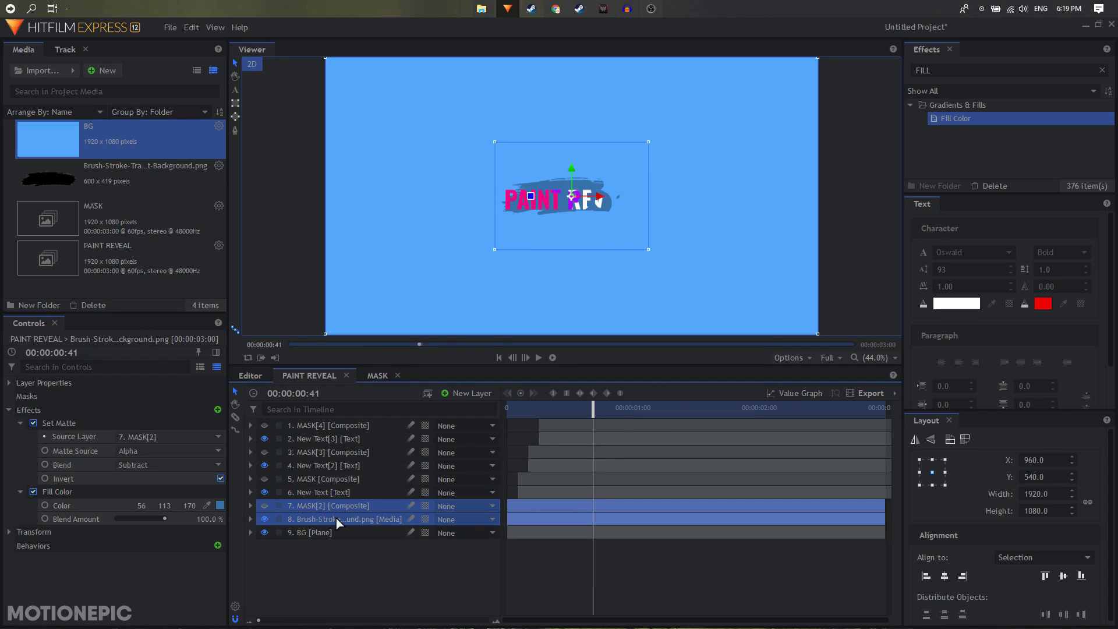
pyautogui.hotkey('ctrl', 'd')
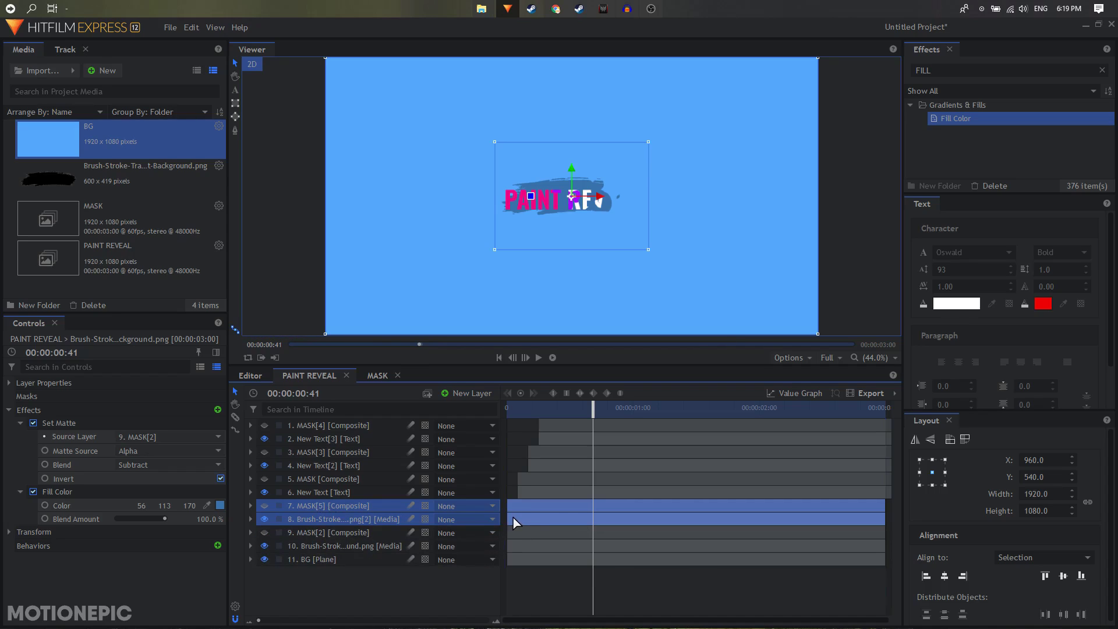
pyautogui.moveTo(513, 517); pyautogui.dragTo(519, 522)
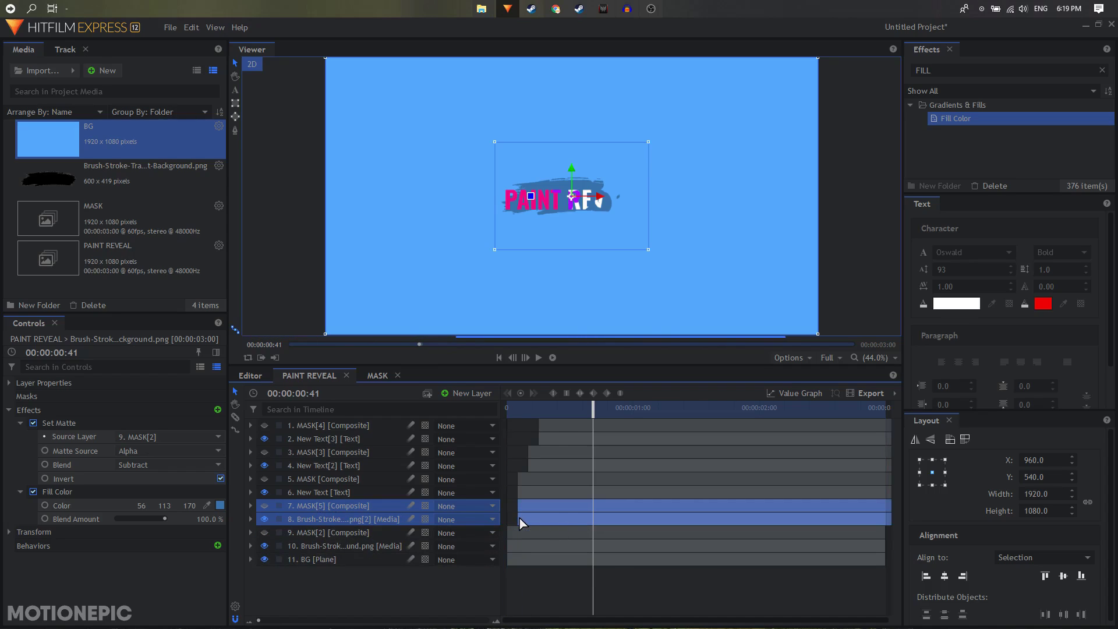
# Set the duplicated brush stroke's Fill Color to beige (170, 170, 127)
pyautogui.click(313, 524)
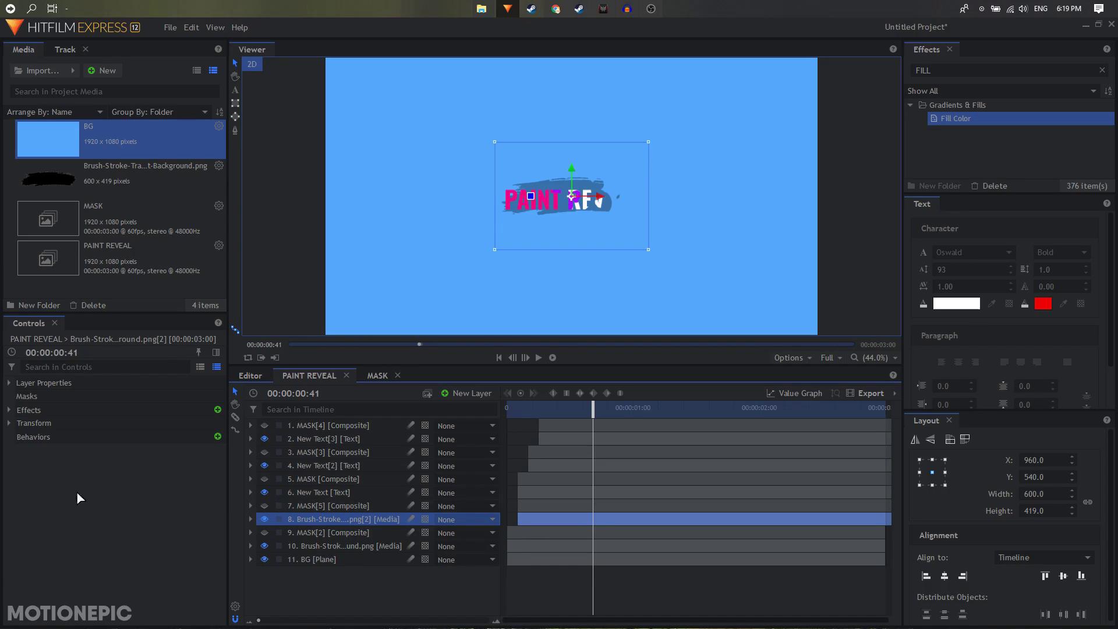
pyautogui.click(8, 411)
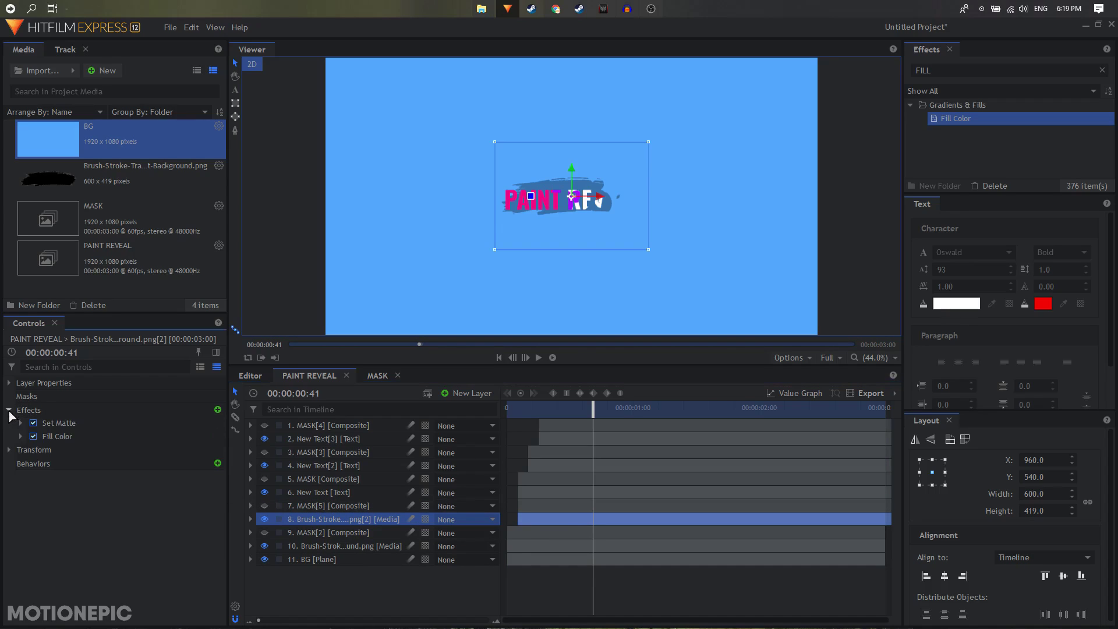
pyautogui.click(21, 436)
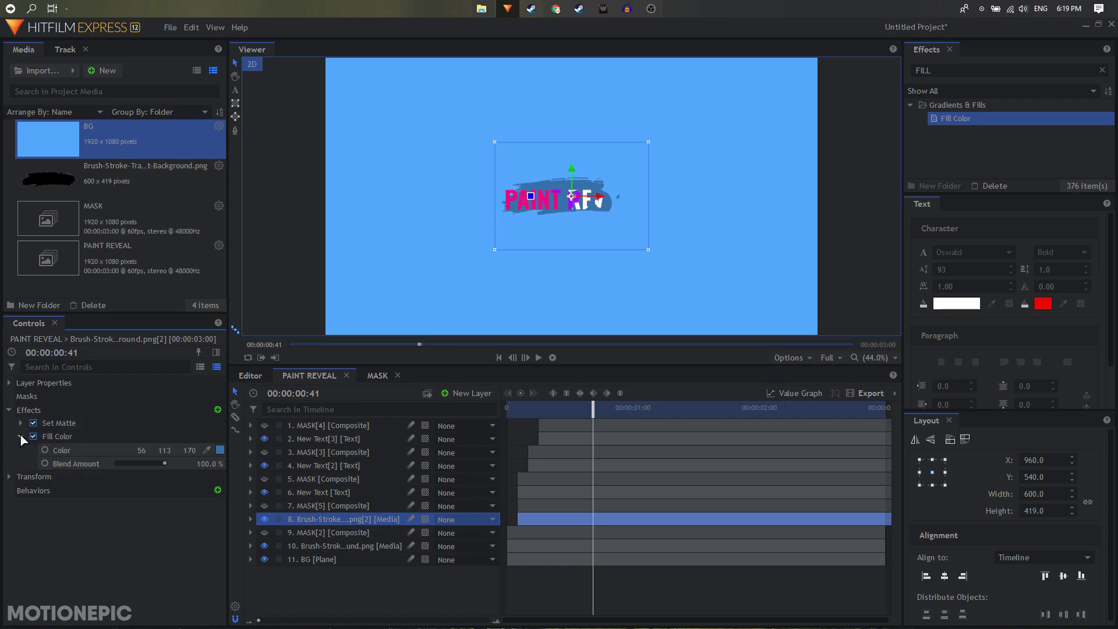
pyautogui.click(221, 450)
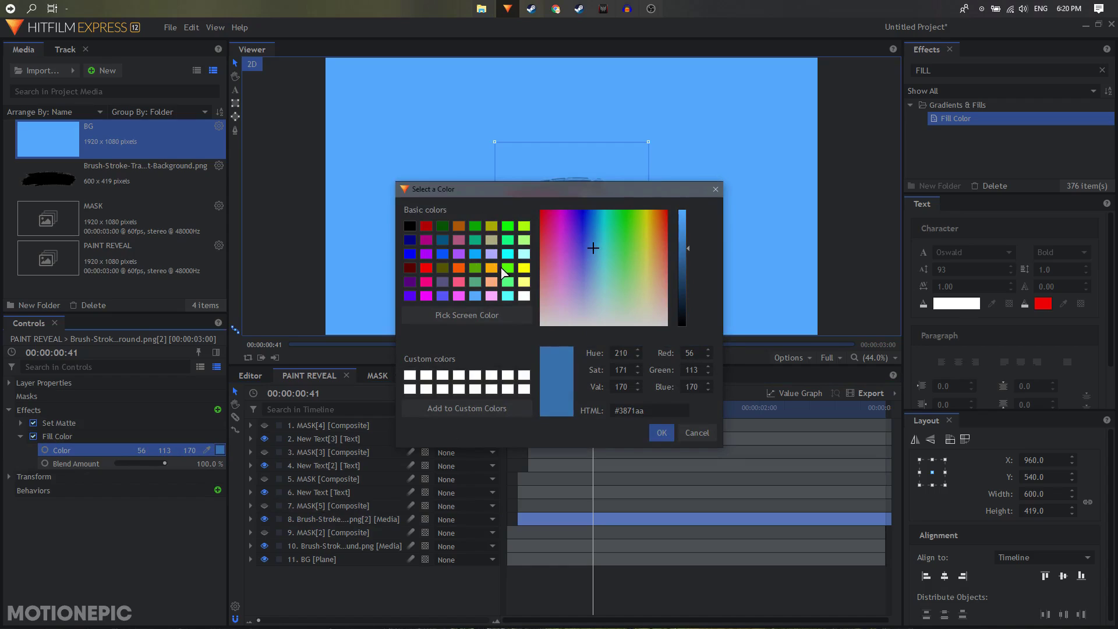
pyautogui.click(491, 241)
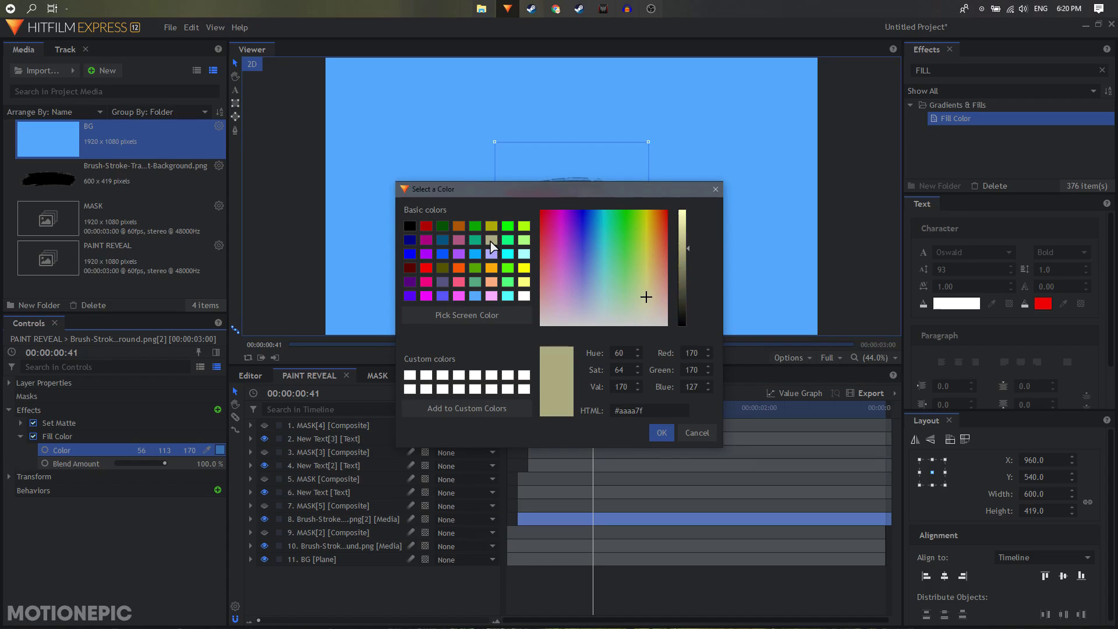
pyautogui.click(662, 433)
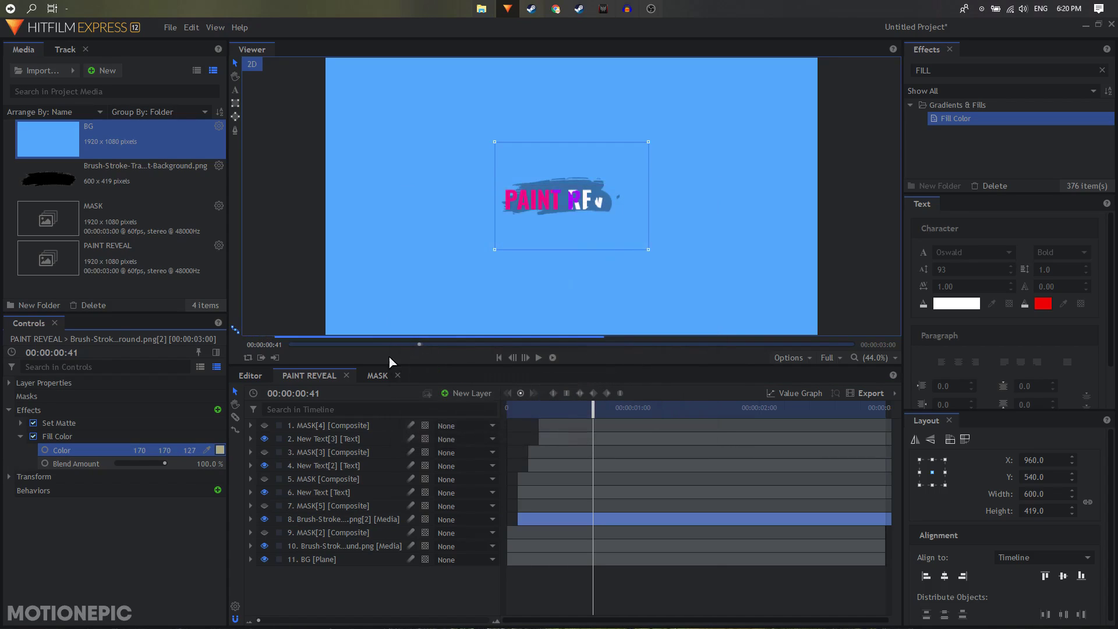
# Set the duplicated brush stroke's Set Matte source layer to MASK[5]
pyautogui.click(21, 424)
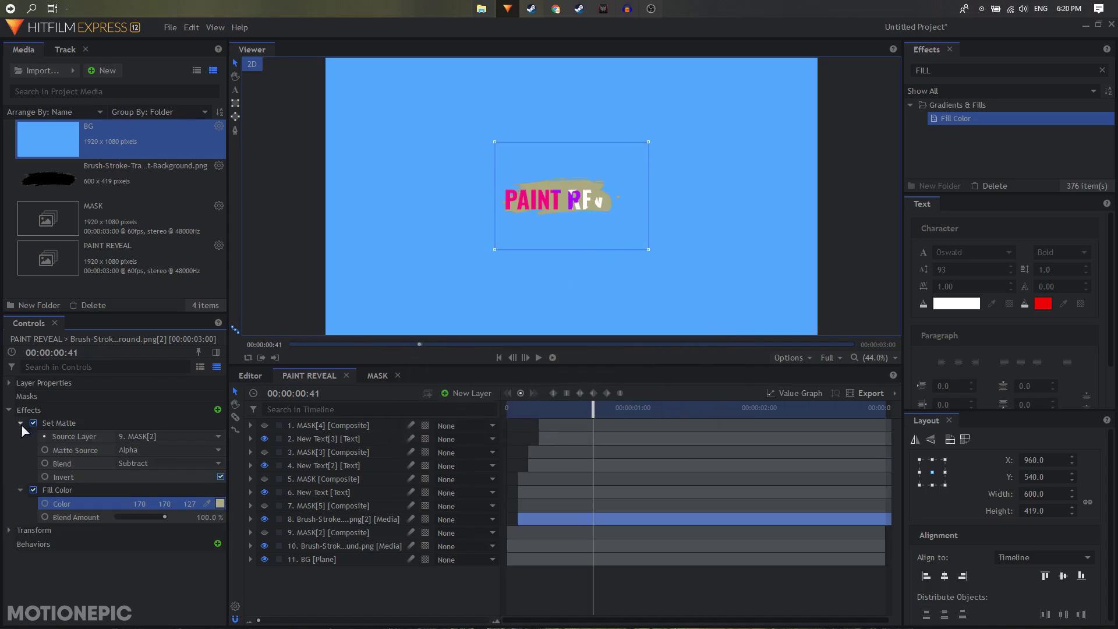
pyautogui.click(146, 441)
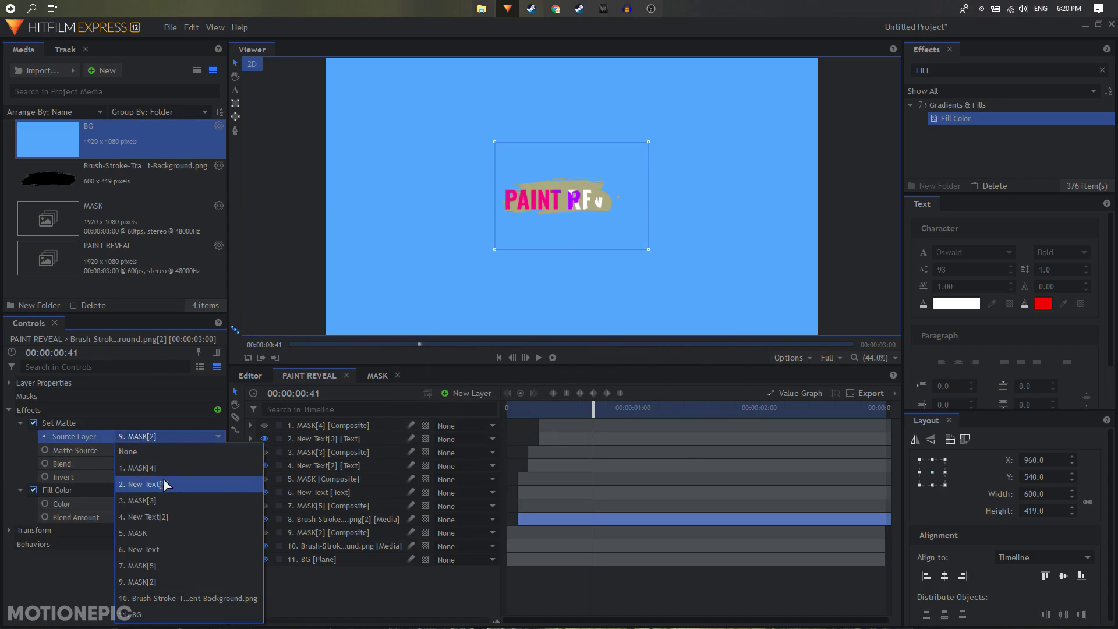
pyautogui.click(151, 564)
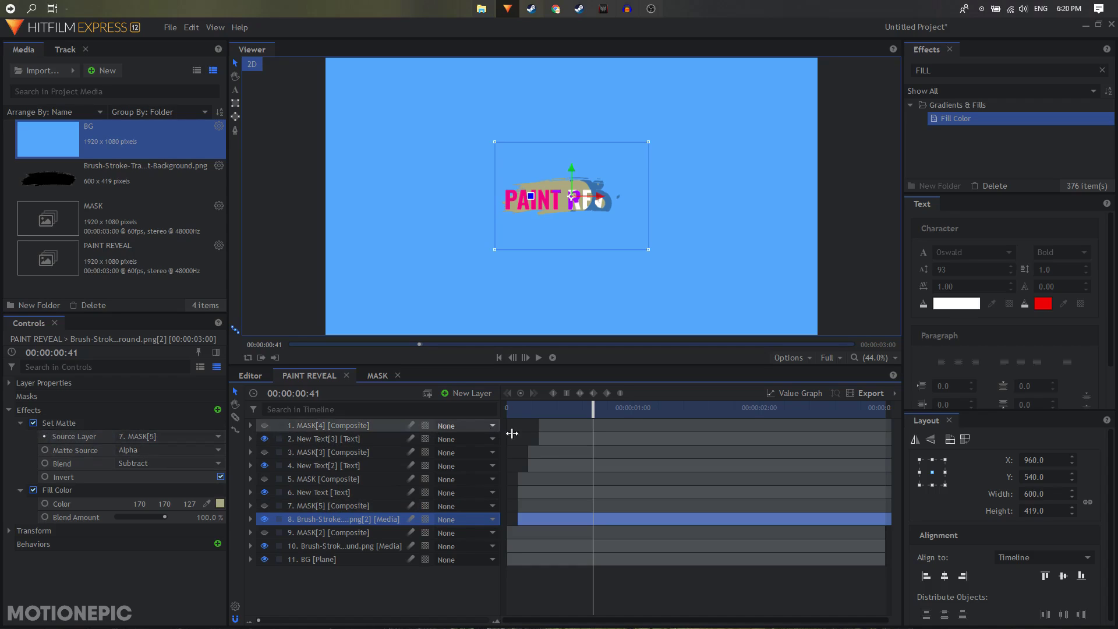
# Scrub through the paint reveal, then render a RAM preview from the start and play it back
pyautogui.click(515, 409)
pyautogui.moveTo(515, 408)
pyautogui.mouseDown()
pyautogui.moveTo(622, 439)
pyautogui.moveTo(708, 441)
pyautogui.mouseUp()
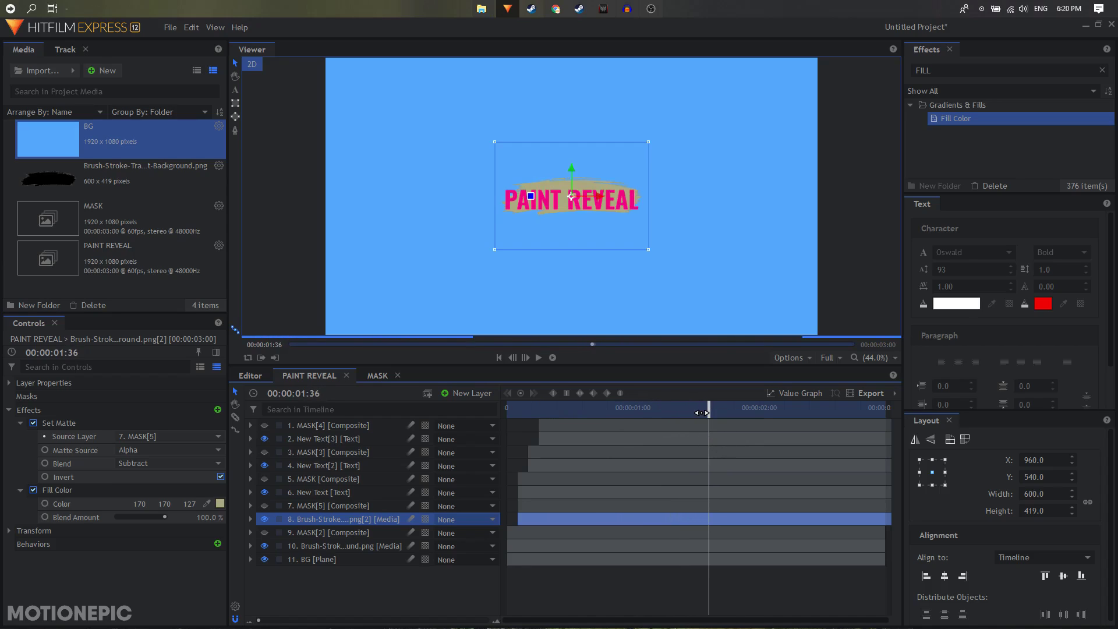
pyautogui.click(507, 408)
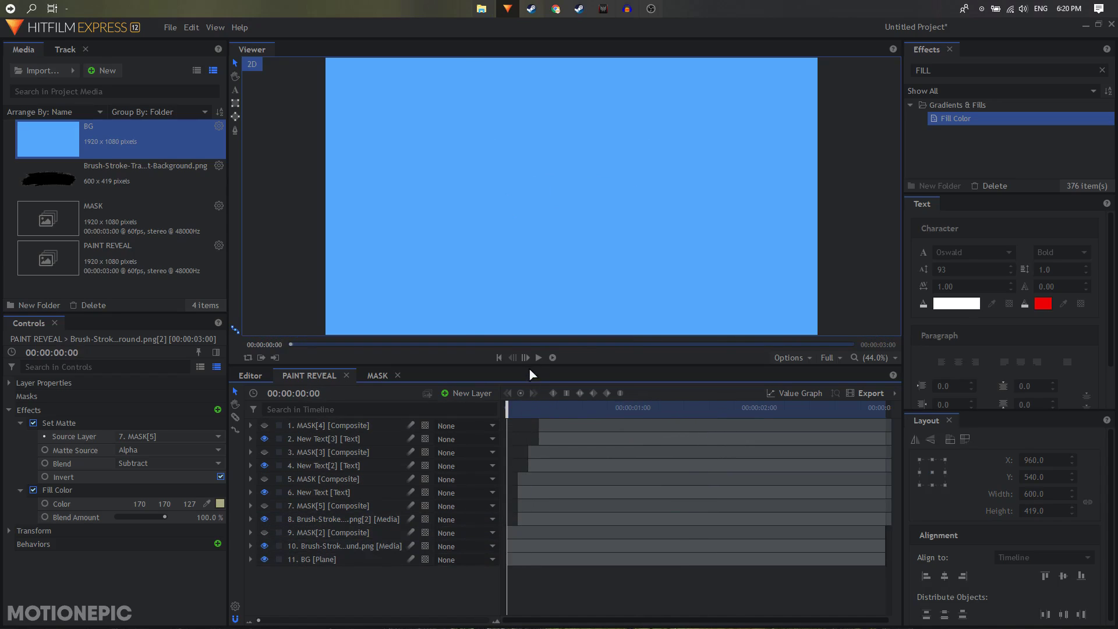
pyautogui.click(552, 358)
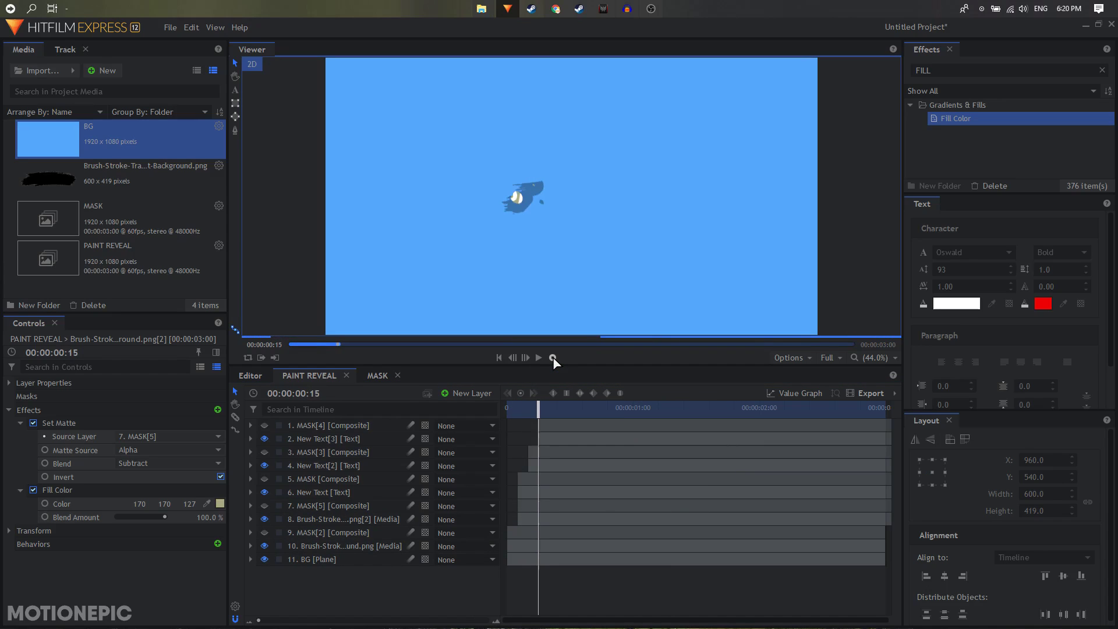
pyautogui.click(539, 358)
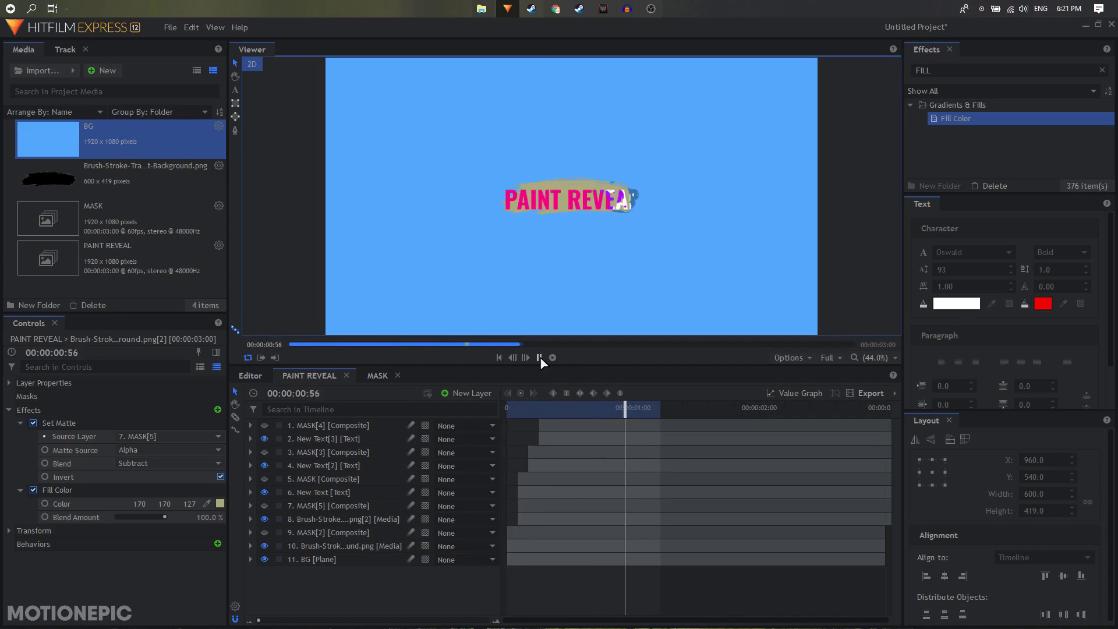